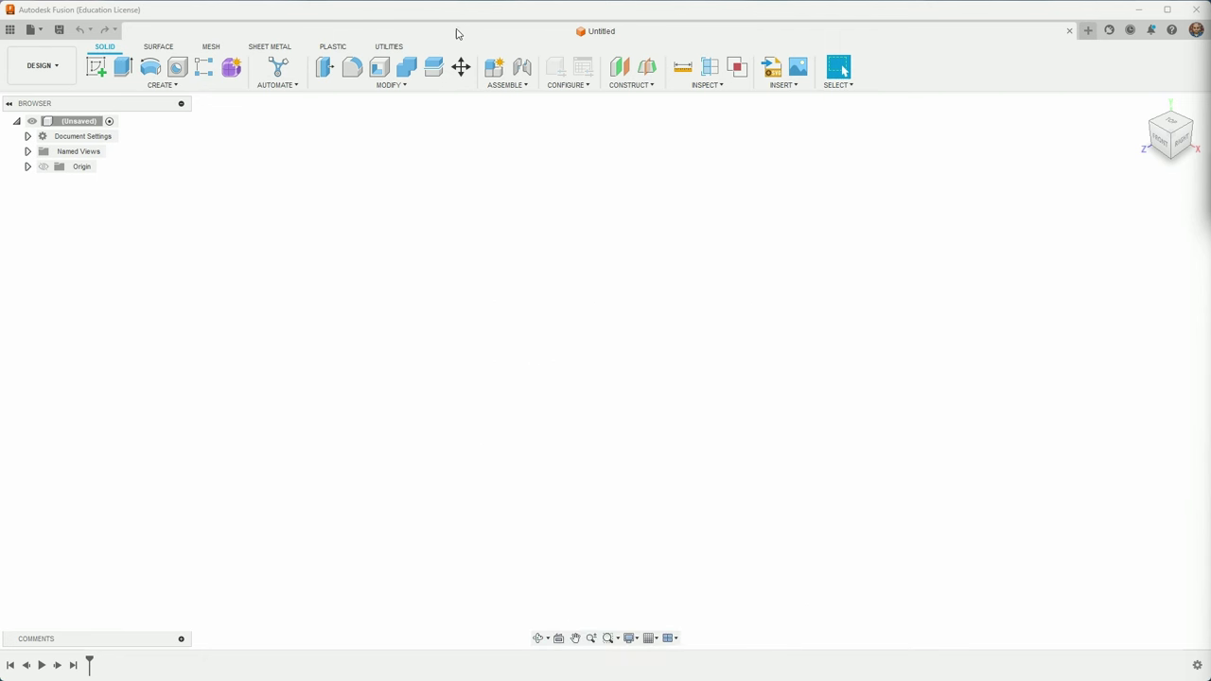
Create a new internal standard component named "Shear Plate".
{"action": "left_click", "coordinate": [495, 67]}
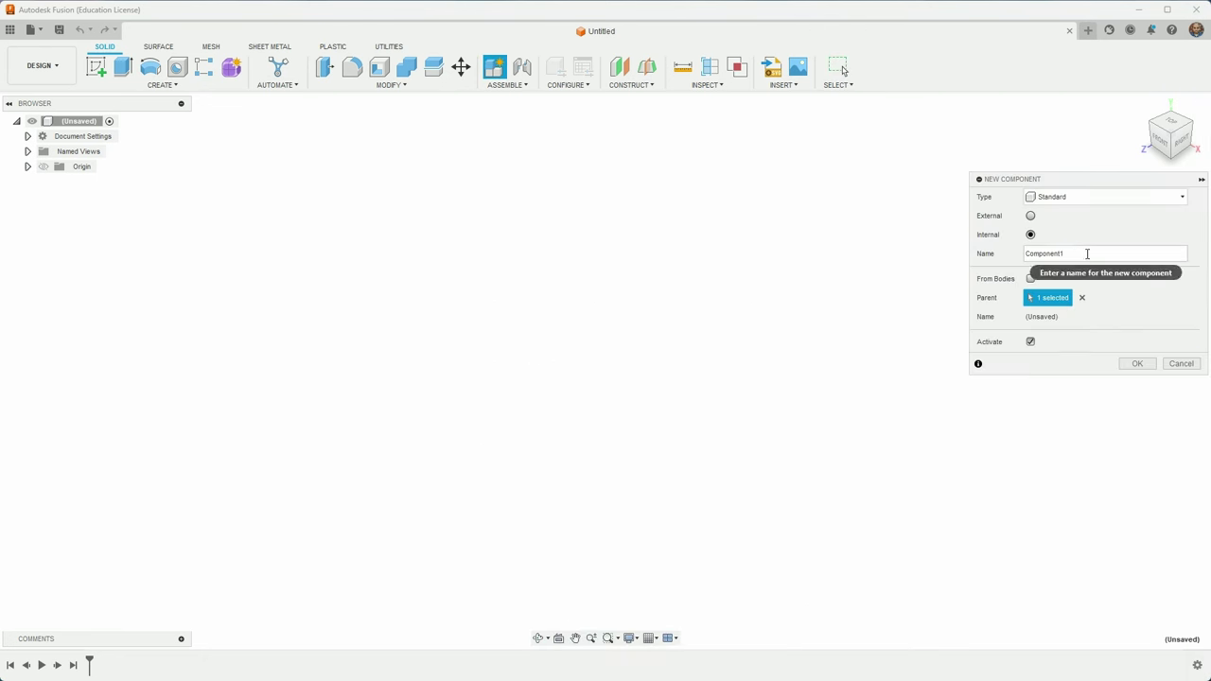
{"action": "double_click", "coordinate": [1087, 254]}
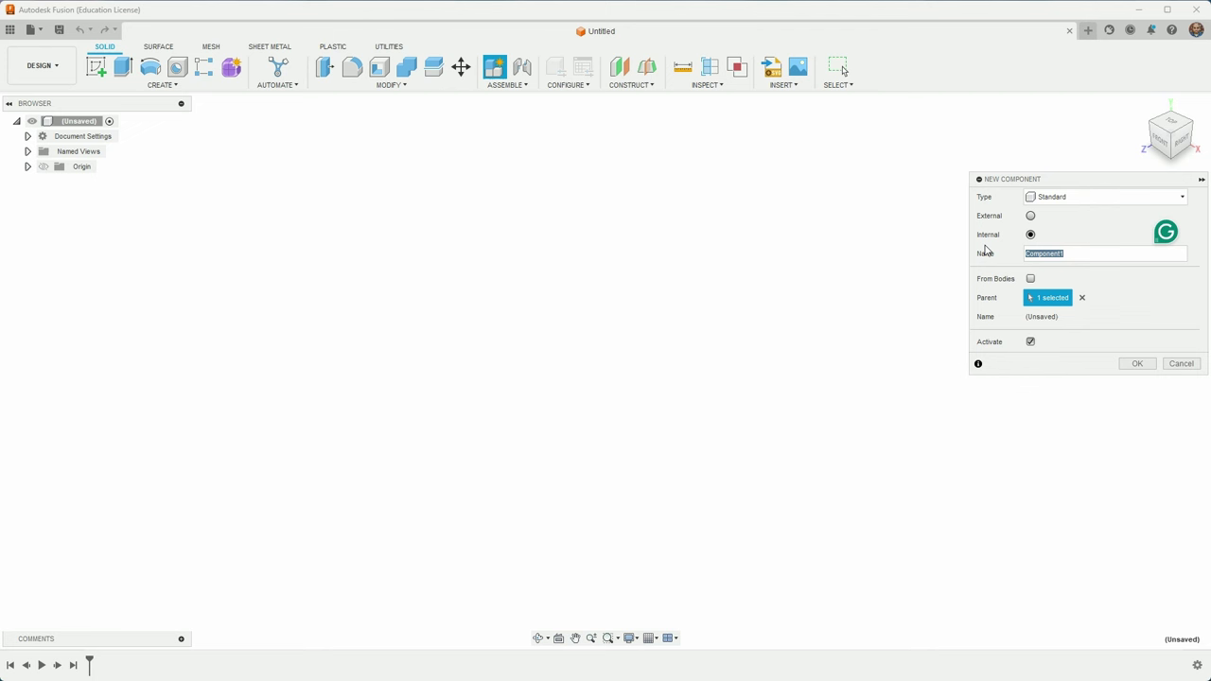
{"action": "type", "text": "Shear Plate"}
{"action": "key", "text": "Return"}
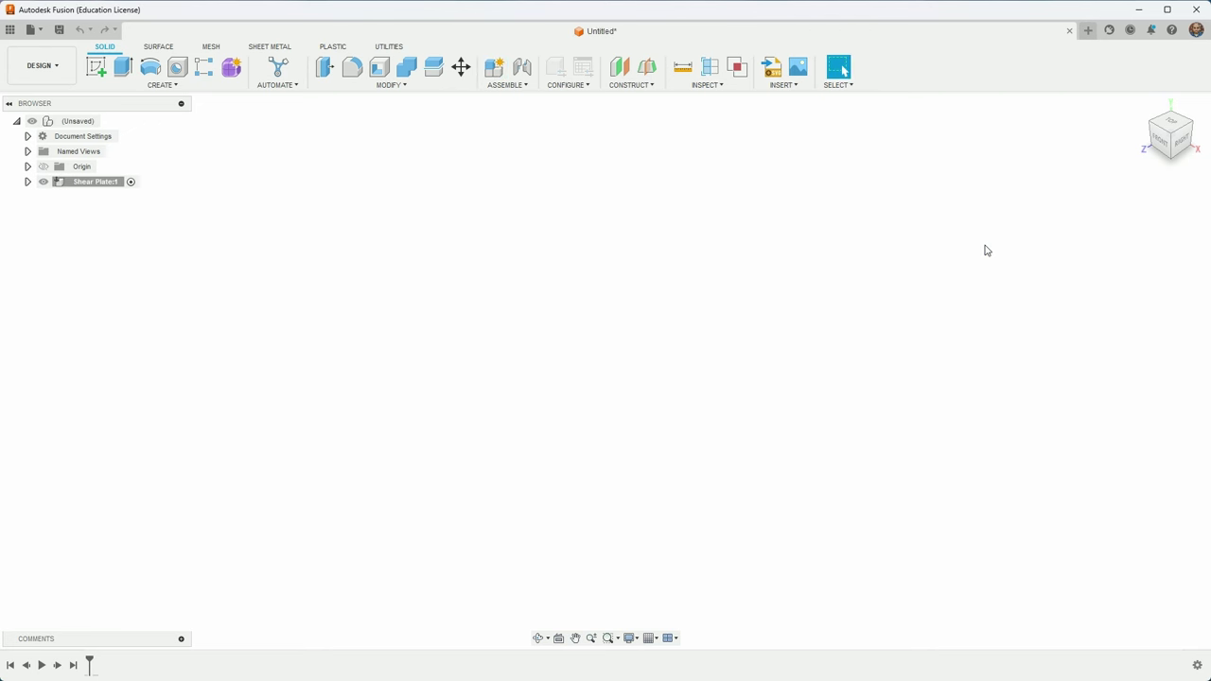
Start a sketch on the front XY plane and draw a 17 mm diameter circle centred on the origin.
{"action": "left_click", "coordinate": [96, 67]}
{"action": "left_click", "coordinate": [643, 354]}
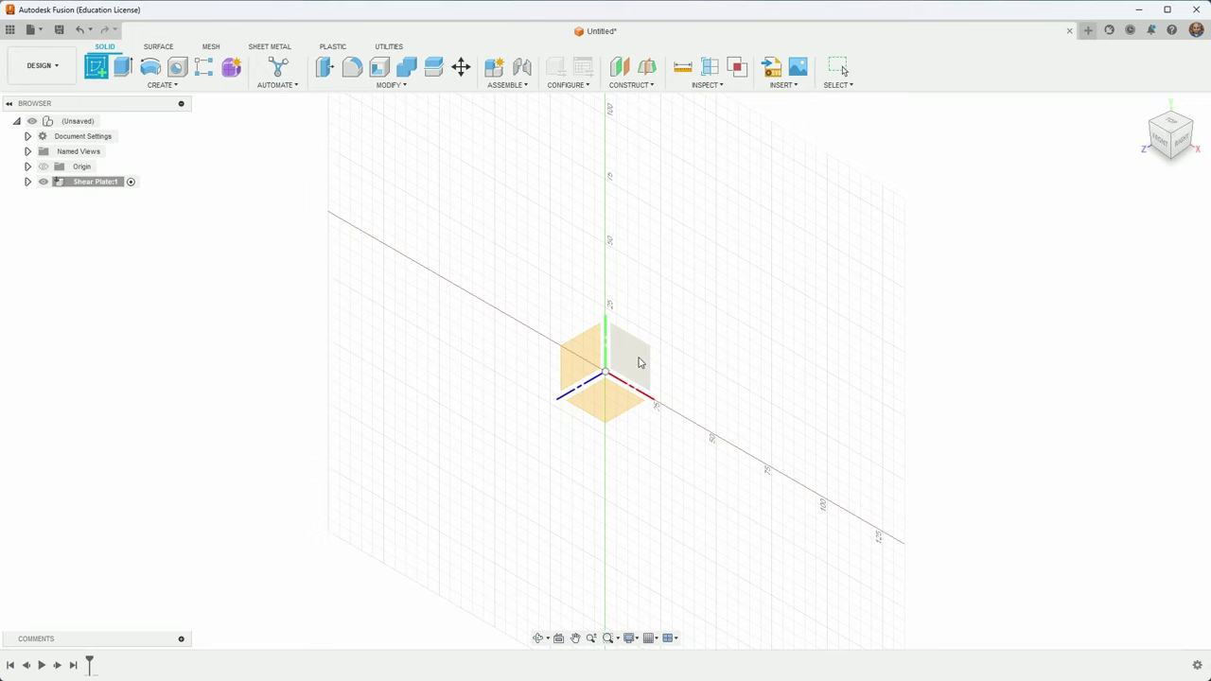
{"action": "scroll", "coordinate": [560, 463], "scroll_direction": "down", "scroll_amount": 3}
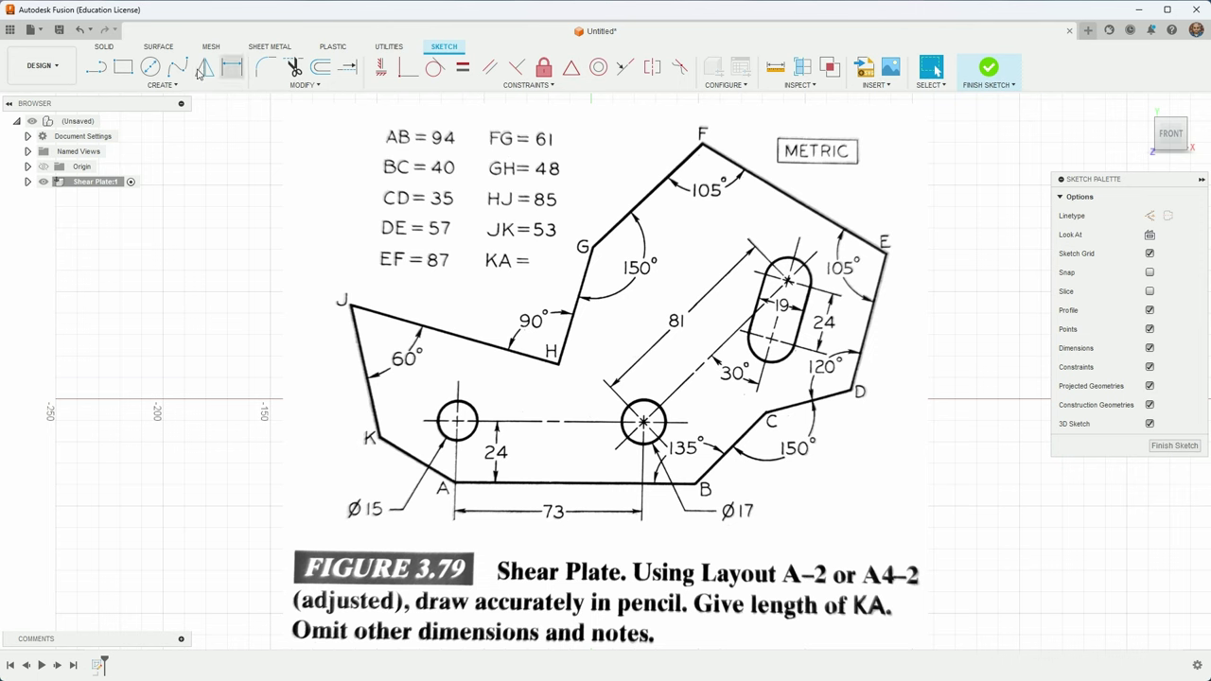
{"action": "left_click", "coordinate": [151, 68]}
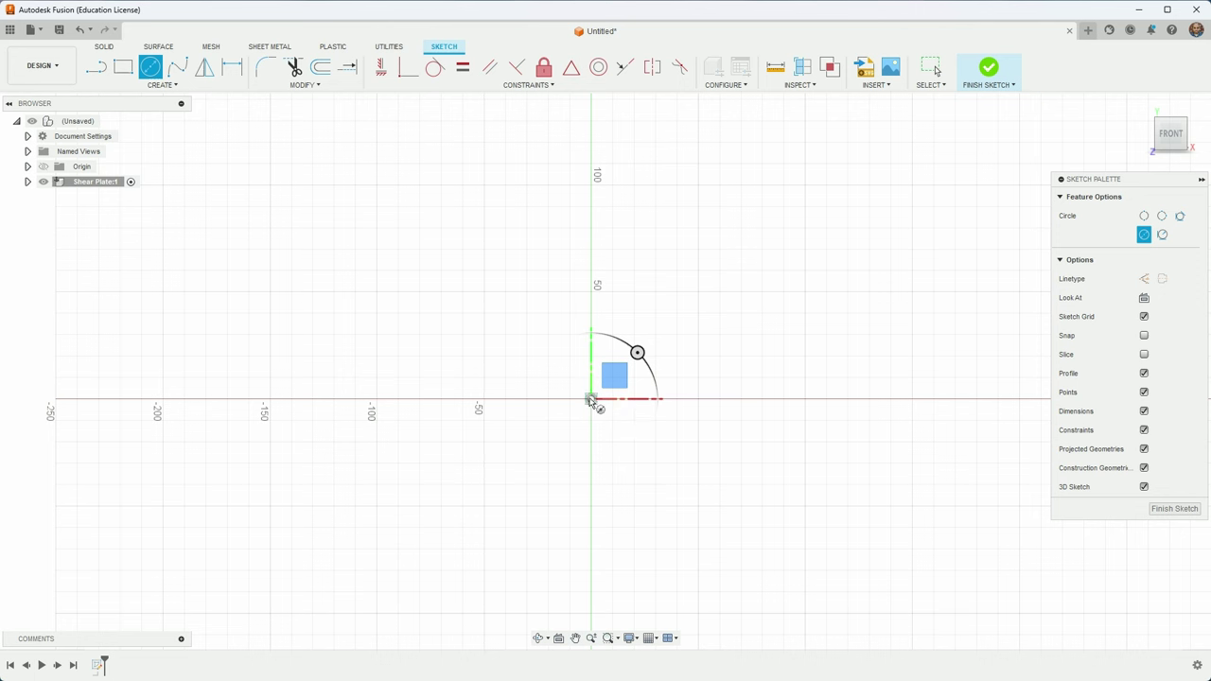
{"action": "left_click", "coordinate": [590, 399]}
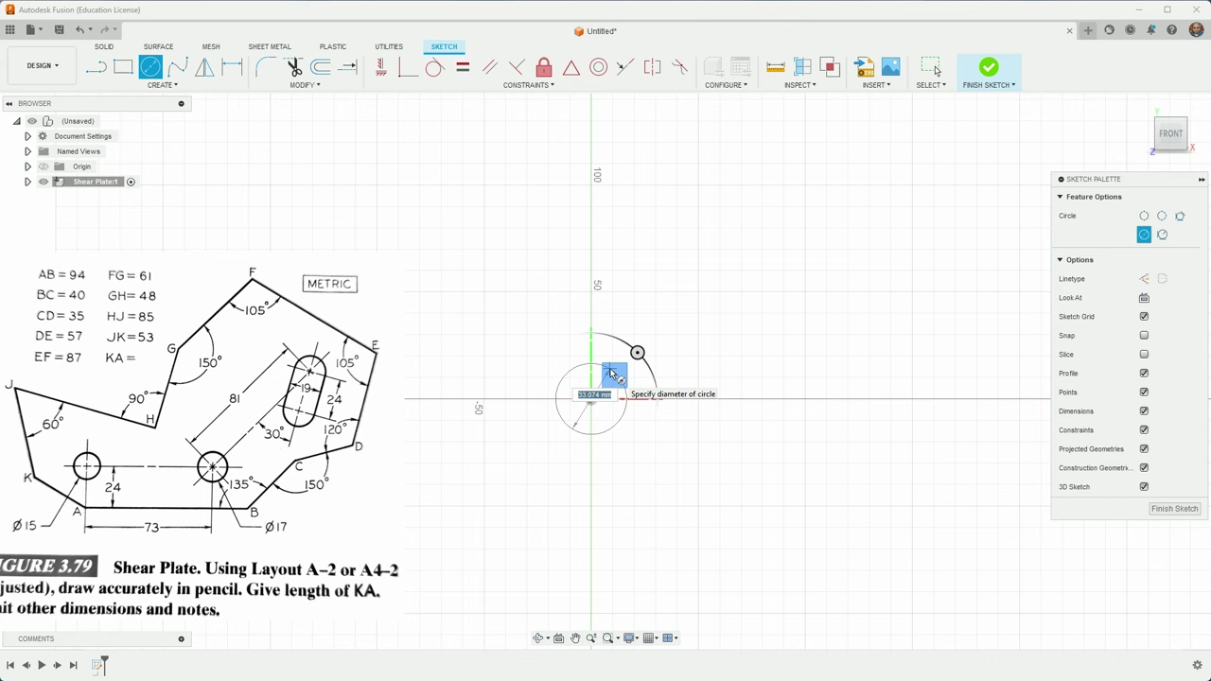
{"action": "key", "text": "Escape"}
{"action": "key", "text": "Escape"}
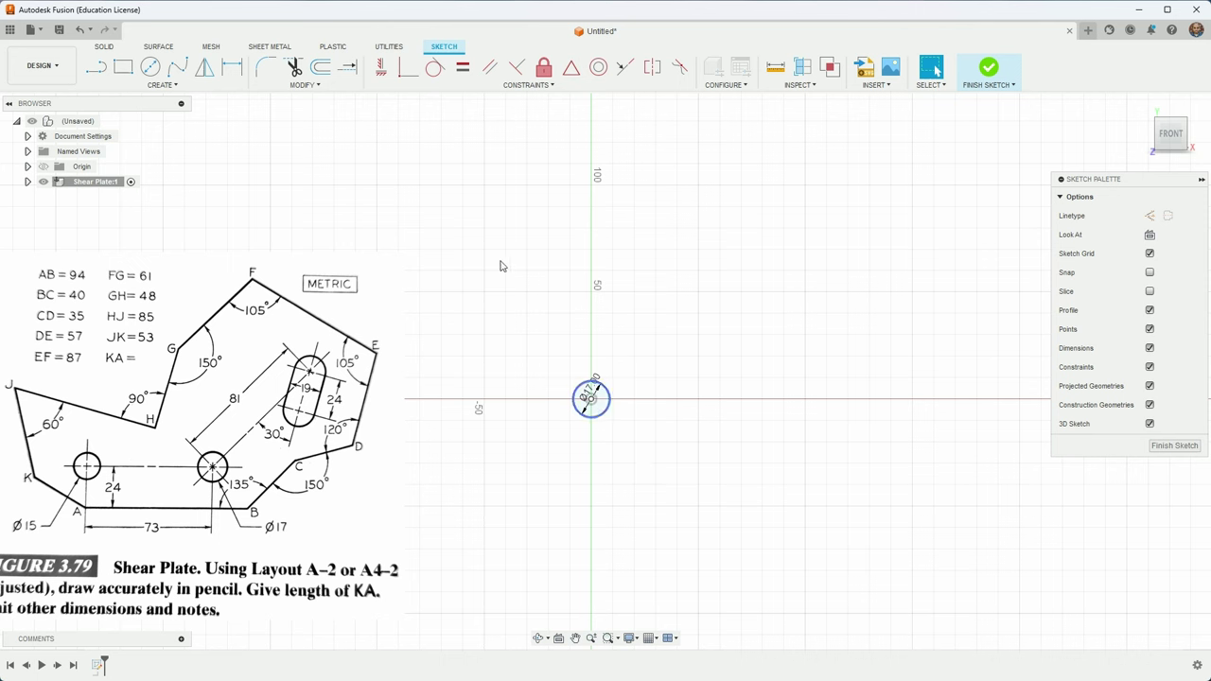
Show the document units and draw a 15 mm diameter circle on the horizontal axis, left of the 17 mm circle.
{"action": "left_click", "coordinate": [28, 137]}
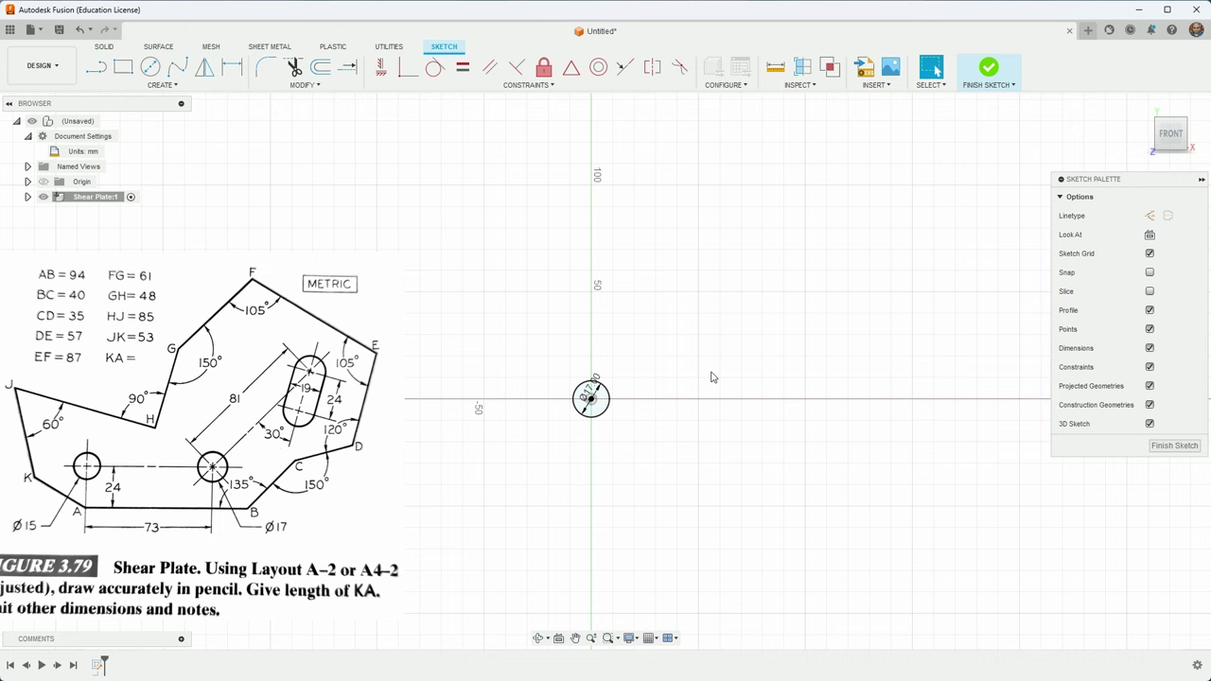
{"action": "left_click", "coordinate": [151, 66]}
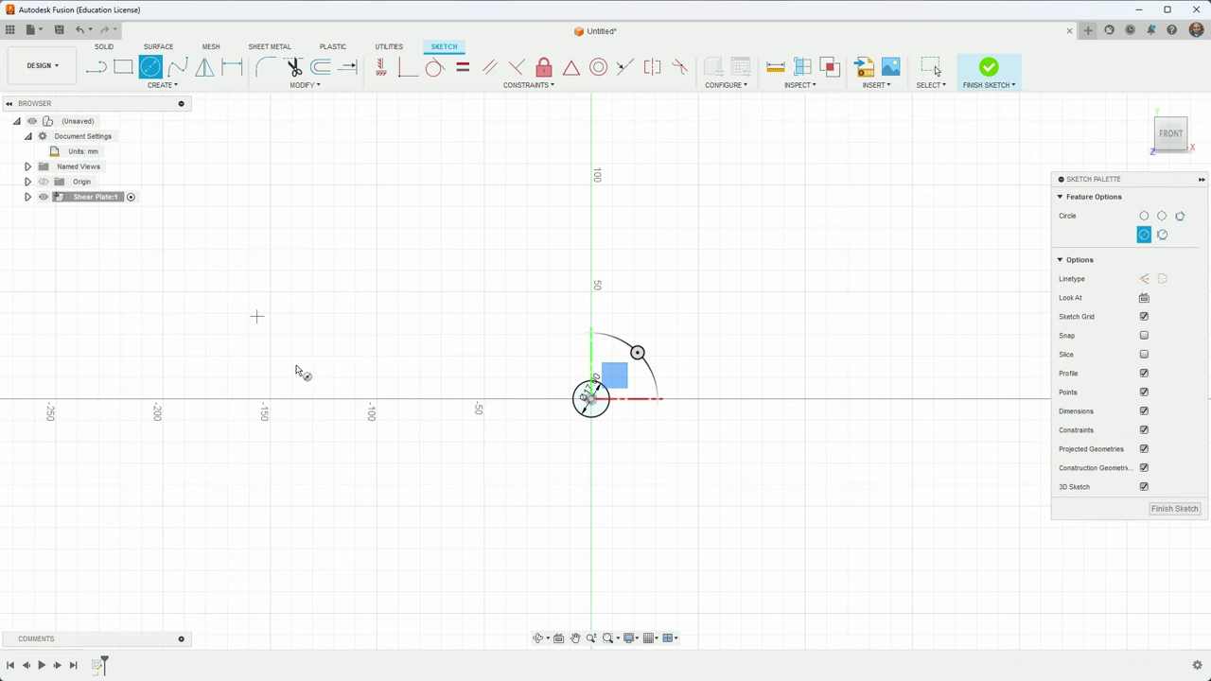
{"action": "left_click", "coordinate": [359, 399]}
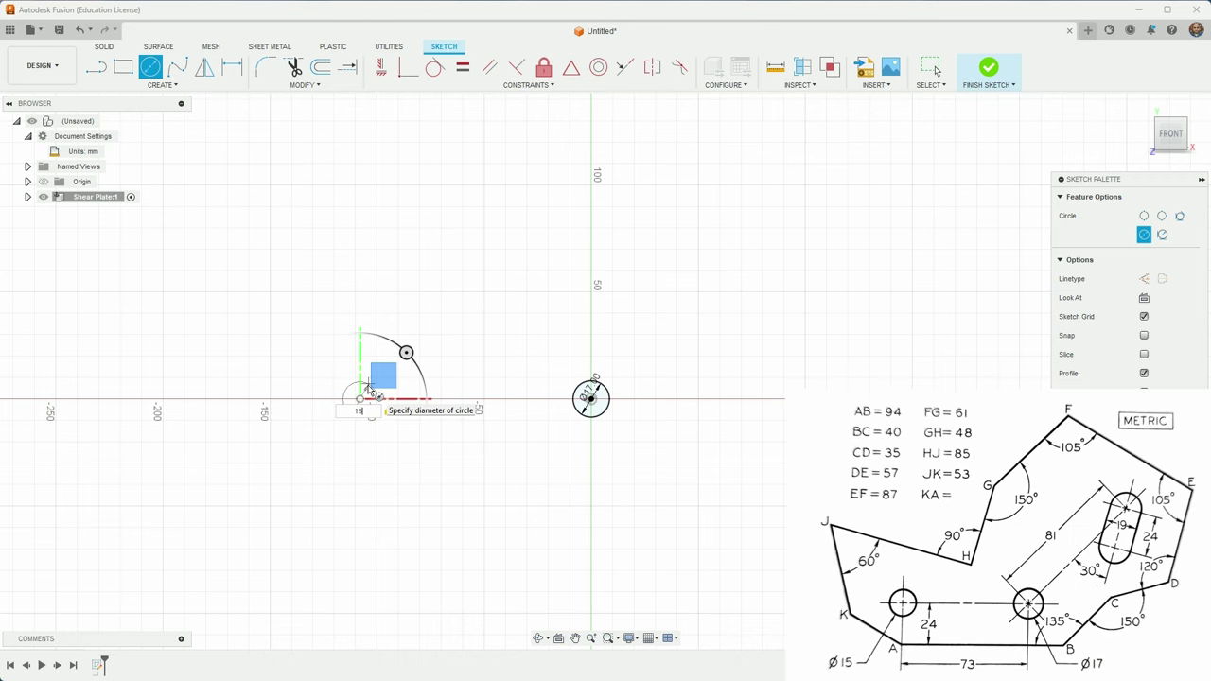
{"action": "key", "text": "Escape"}
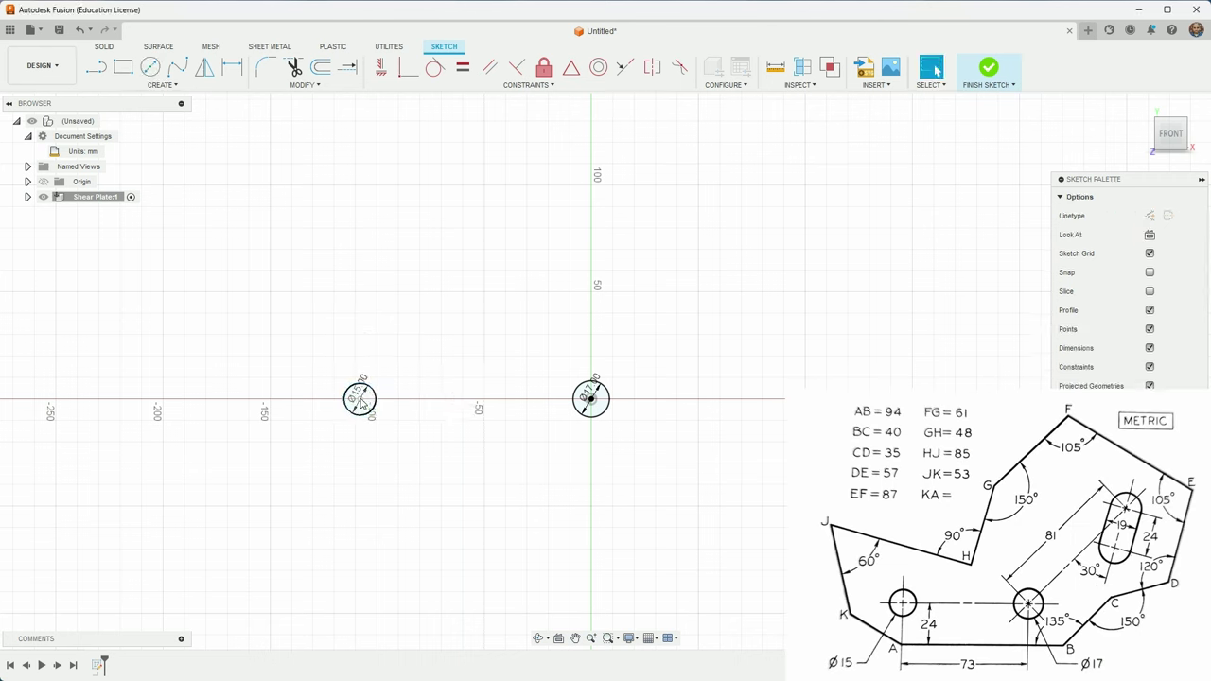
Dimension the distance between the centres of the two circles as 73 mm.
{"action": "key", "text": "d"}
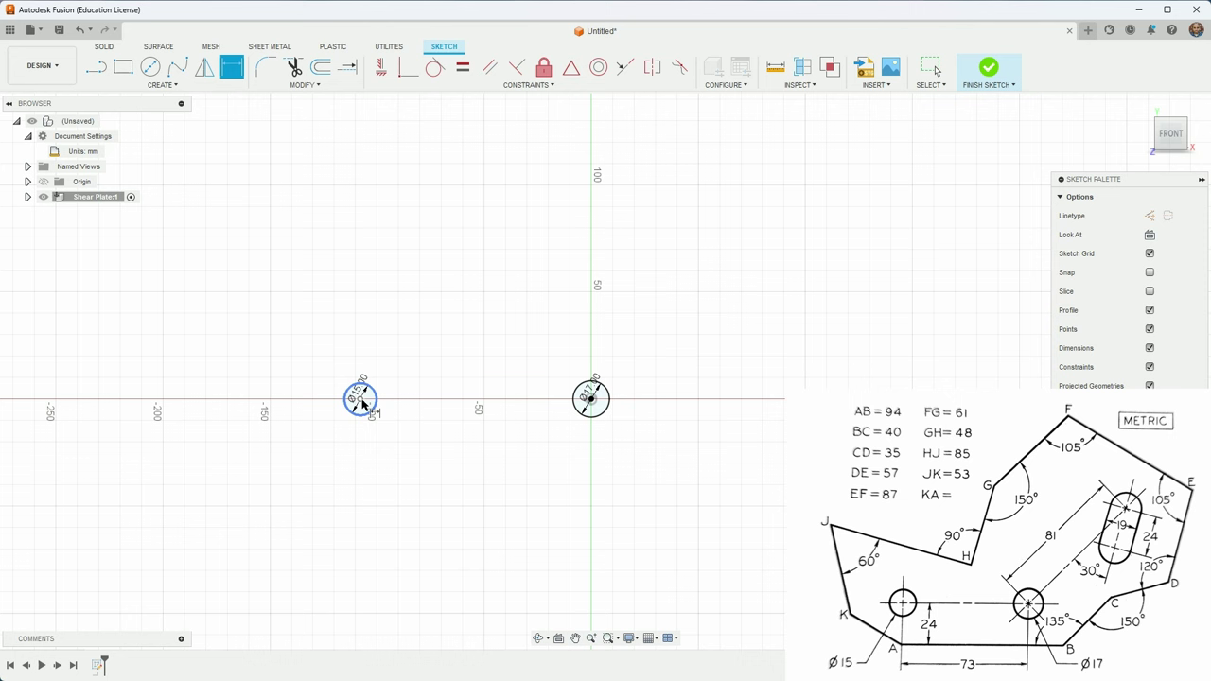
{"action": "left_click", "coordinate": [592, 400]}
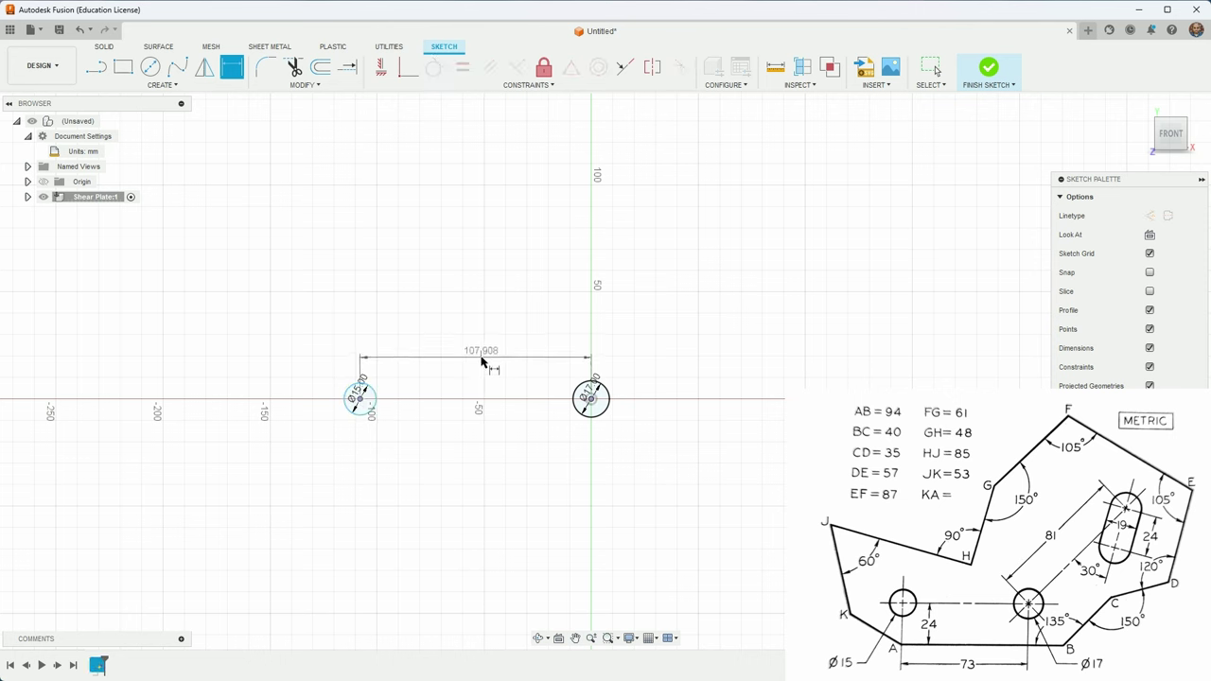
{"action": "left_click", "coordinate": [488, 366]}
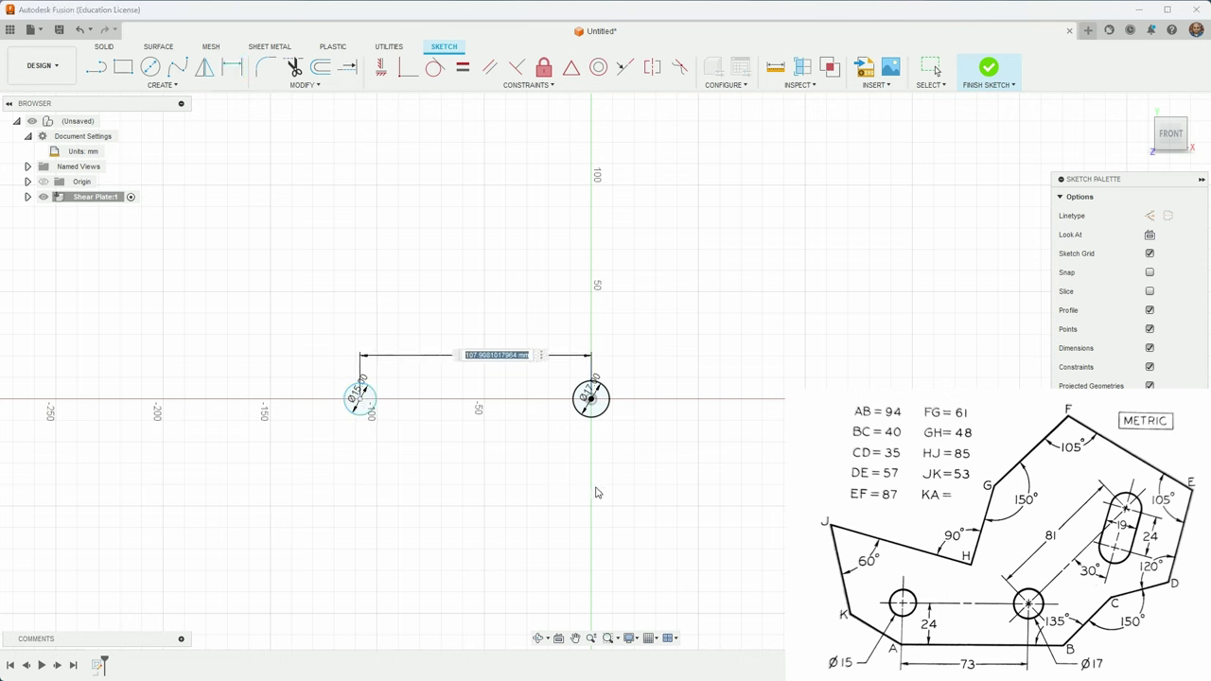
{"action": "type", "text": "73"}
{"action": "key", "text": "Return"}
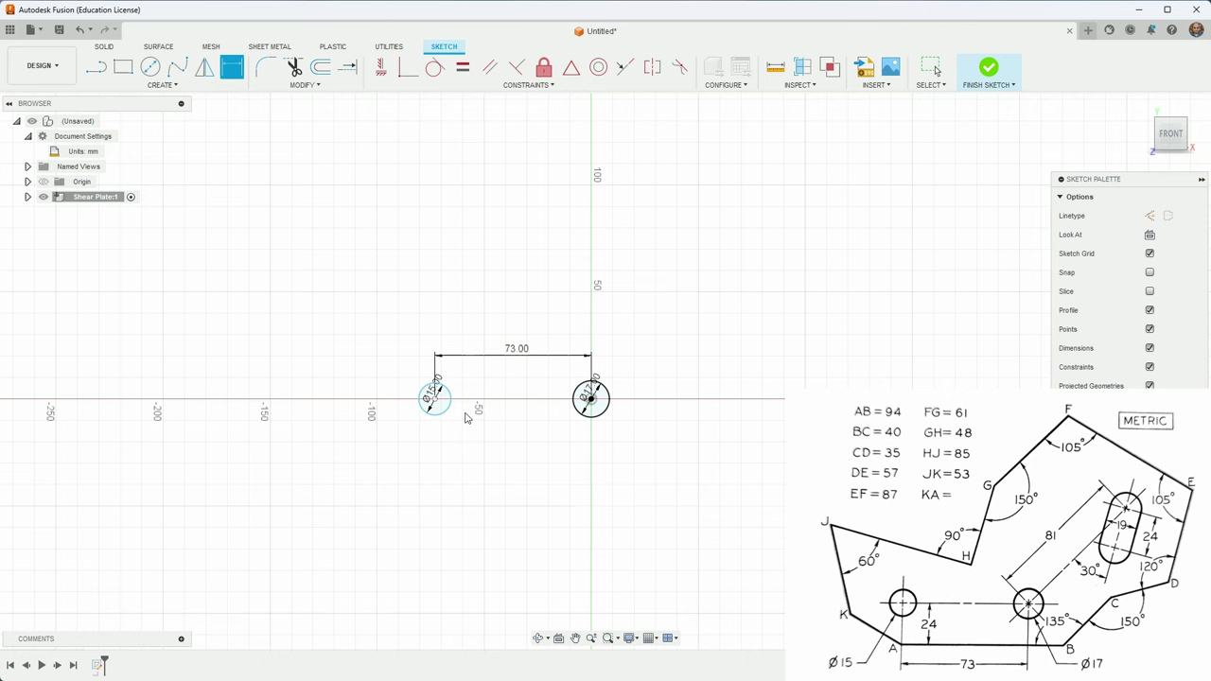
{"action": "key", "text": "Escape"}
Test the 15 mm circle's freedom to move, and constrain its centre horizontally to the 17 mm circle's centre.
{"action": "left_click_drag", "start_coordinate": [443, 401], "coordinate": [439, 367]}
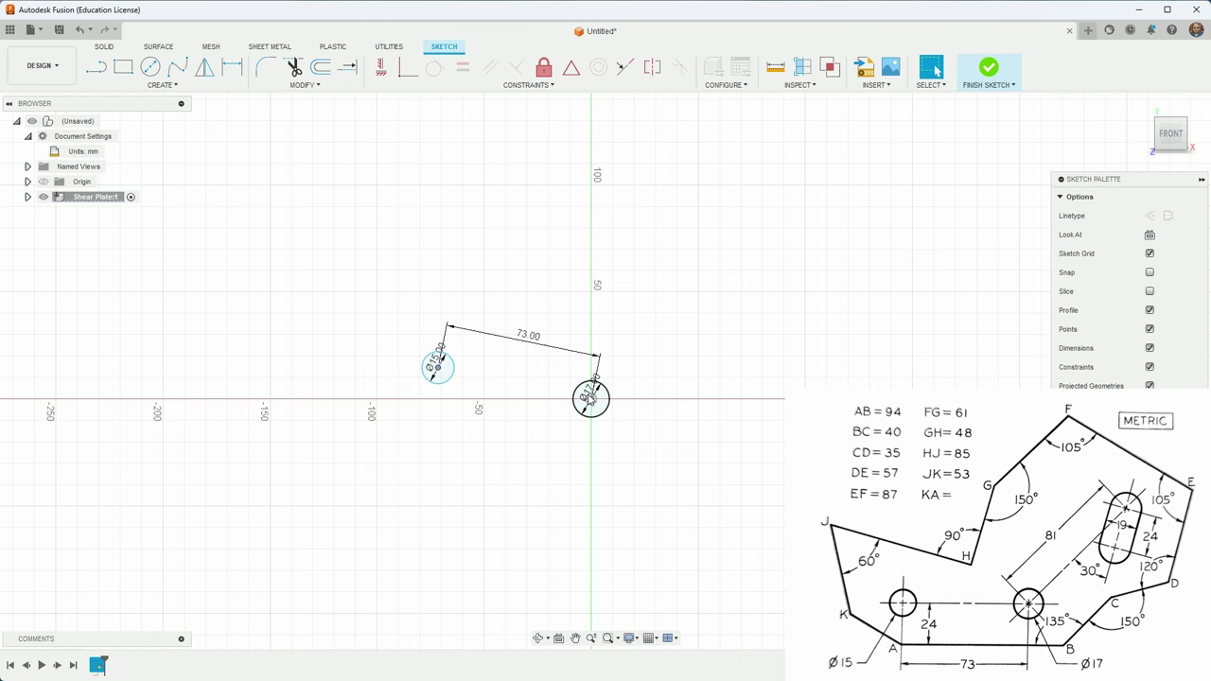
{"action": "mouse_move", "coordinate": [436, 371]}
{"action": "left_mouse_down"}
{"action": "mouse_move", "coordinate": [434, 405]}
{"action": "mouse_move", "coordinate": [437, 380]}
{"action": "mouse_move", "coordinate": [446, 415]}
{"action": "mouse_move", "coordinate": [446, 372]}
{"action": "mouse_move", "coordinate": [446, 416]}
{"action": "mouse_move", "coordinate": [447, 379]}
{"action": "mouse_move", "coordinate": [445, 413]}
{"action": "mouse_move", "coordinate": [435, 382]}
{"action": "left_mouse_up"}
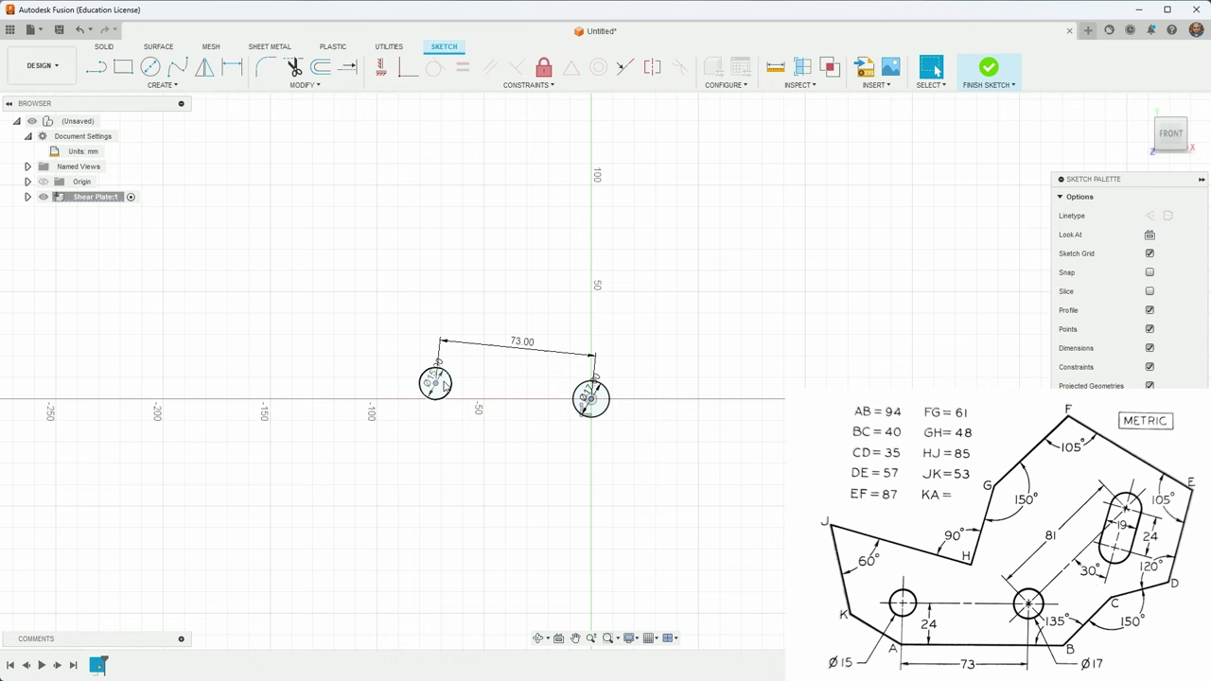
{"action": "left_click", "coordinate": [381, 66]}
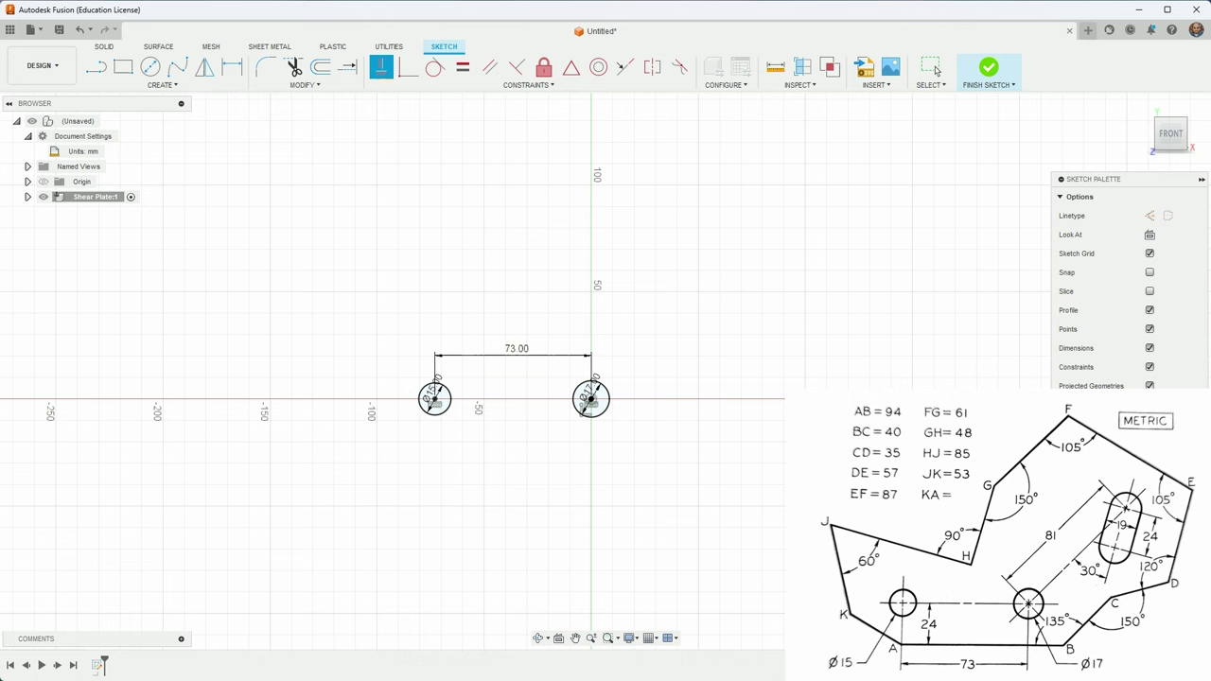
Sketch the plate's closed ten-line outline around the two circles, roughly following the reference drawing, with edge AB horizontal.
{"action": "left_click", "coordinate": [96, 67]}
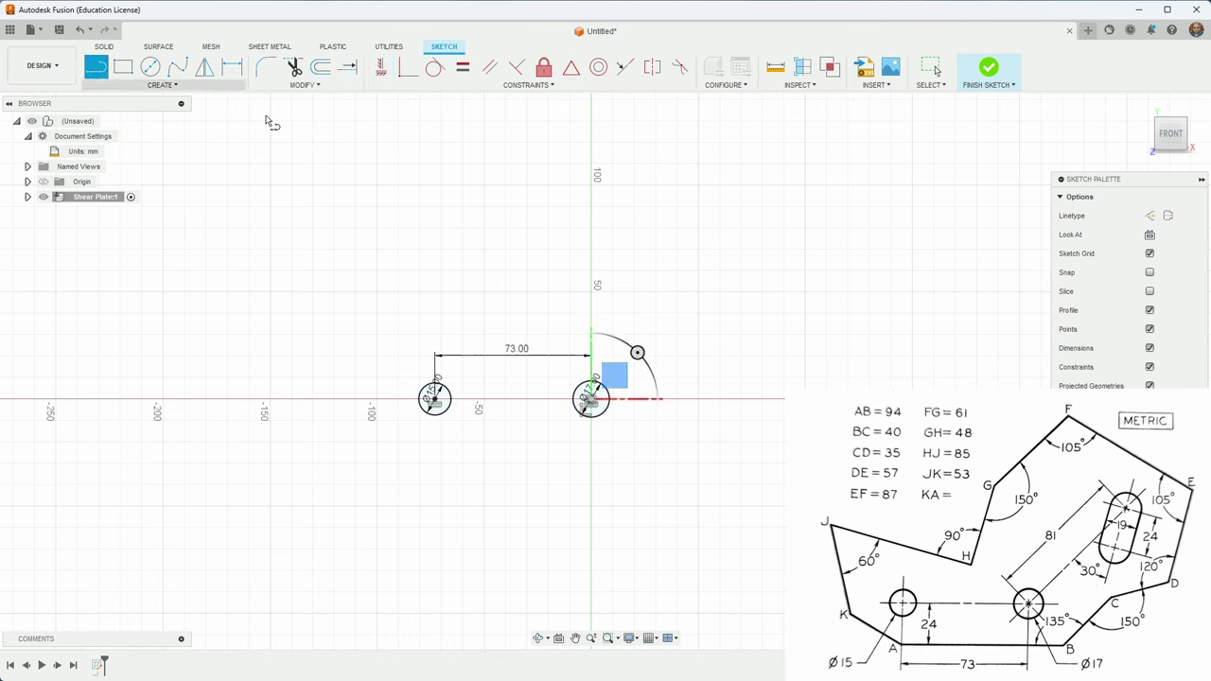
{"action": "left_click", "coordinate": [686, 161]}
{"action": "left_click", "coordinate": [836, 231]}
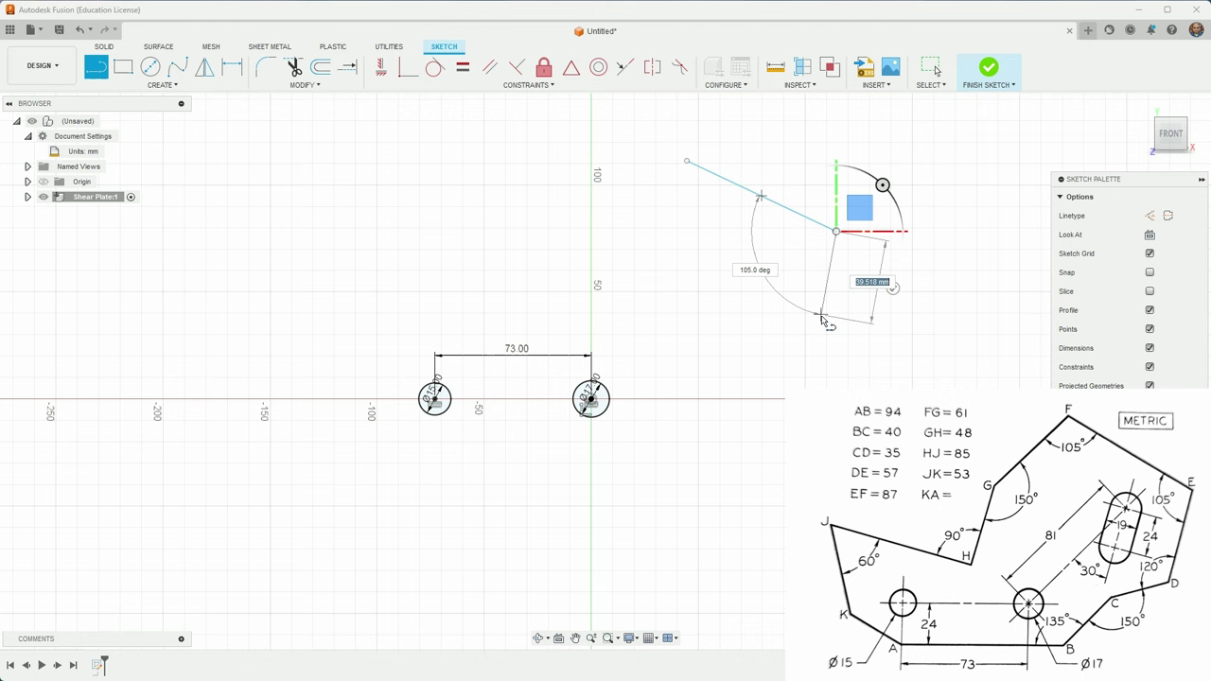
{"action": "left_click", "coordinate": [816, 339]}
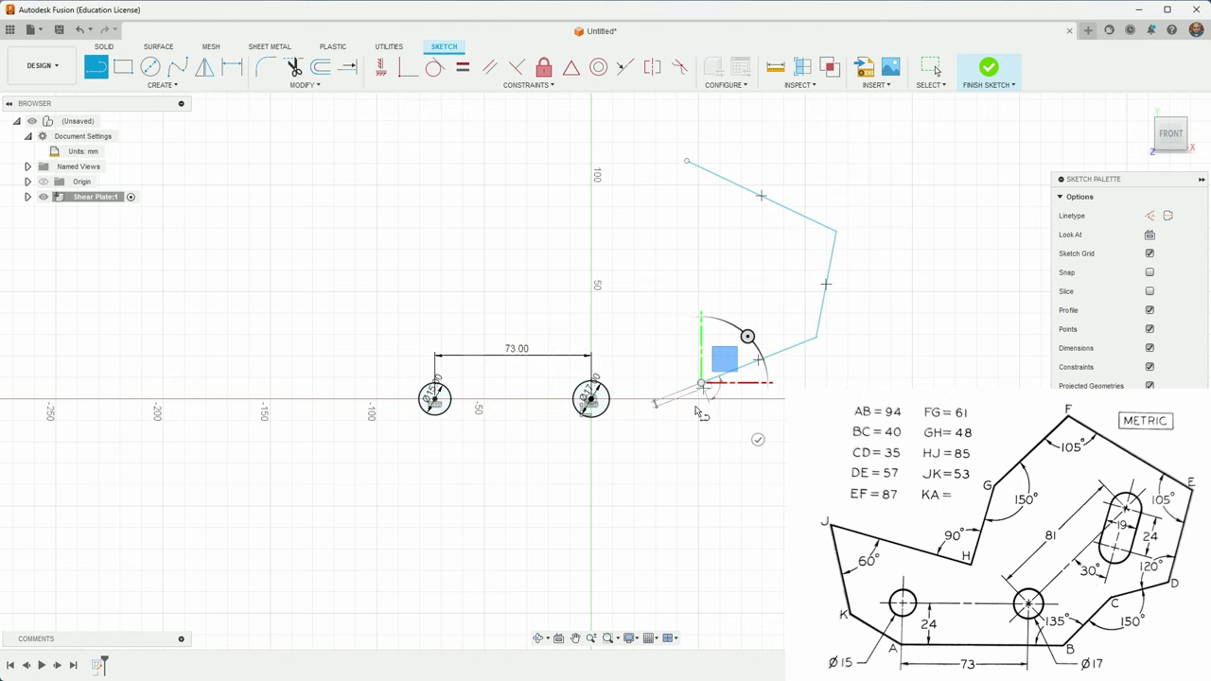
{"action": "left_click", "coordinate": [631, 508]}
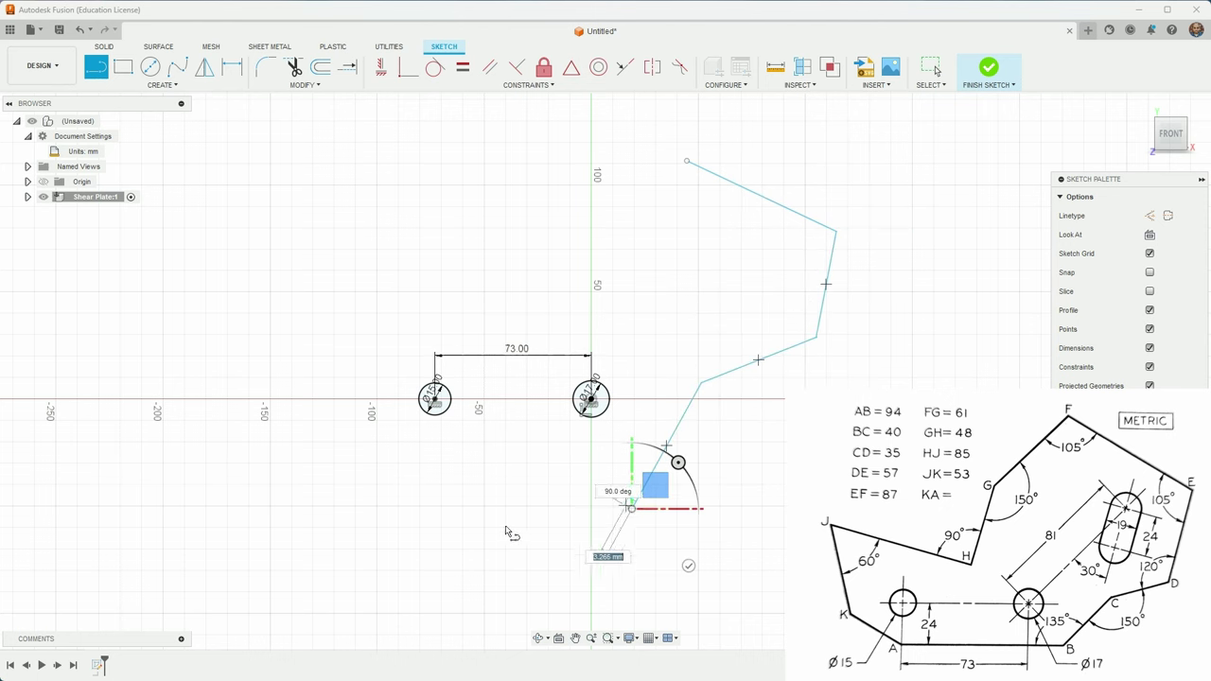
{"action": "left_click", "coordinate": [403, 509]}
{"action": "left_click", "coordinate": [316, 461]}
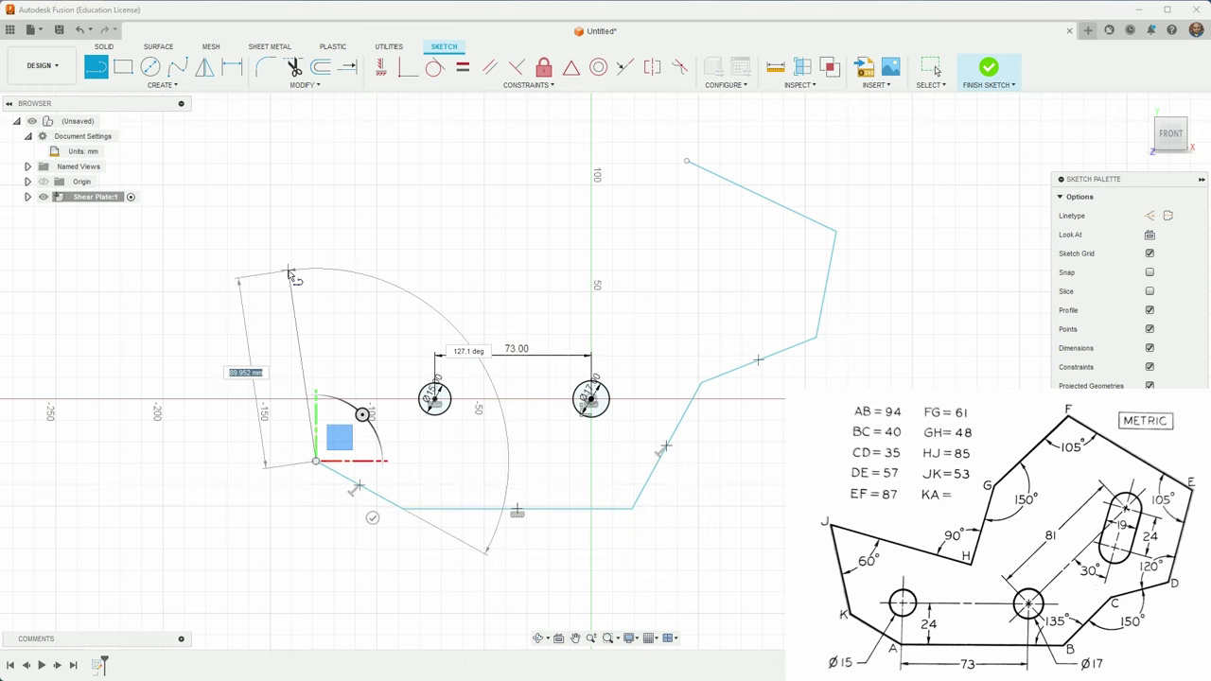
{"action": "left_click", "coordinate": [288, 273]}
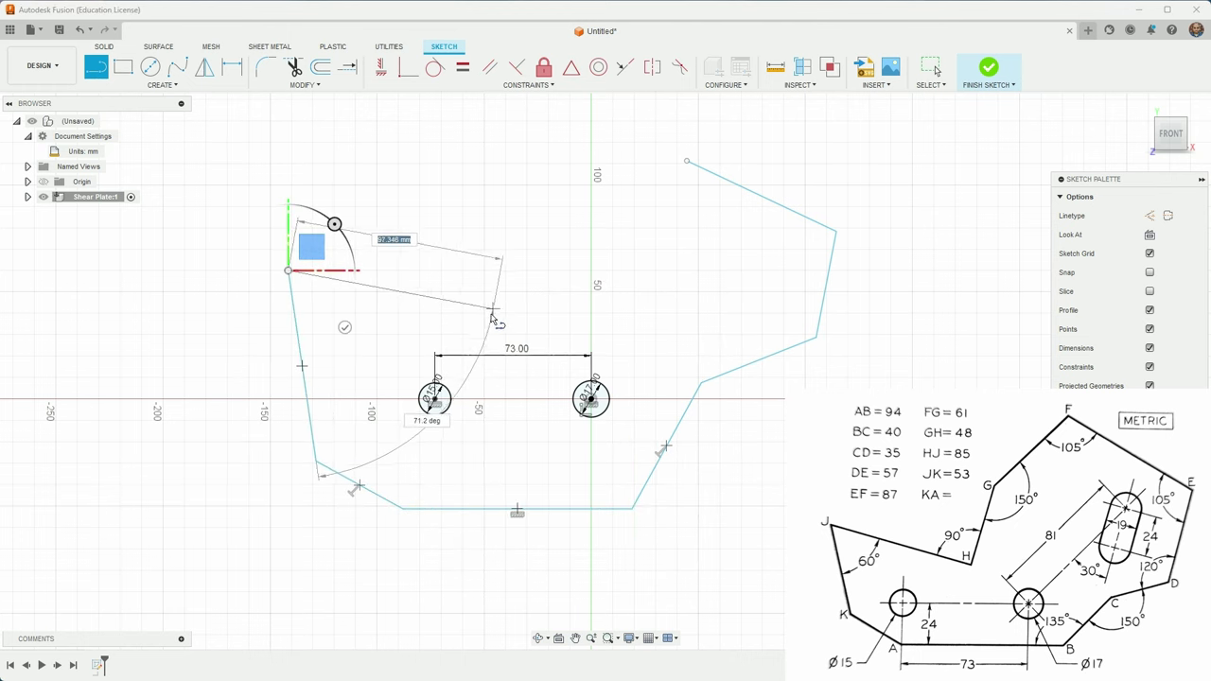
{"action": "left_click", "coordinate": [491, 316]}
{"action": "left_click", "coordinate": [511, 229]}
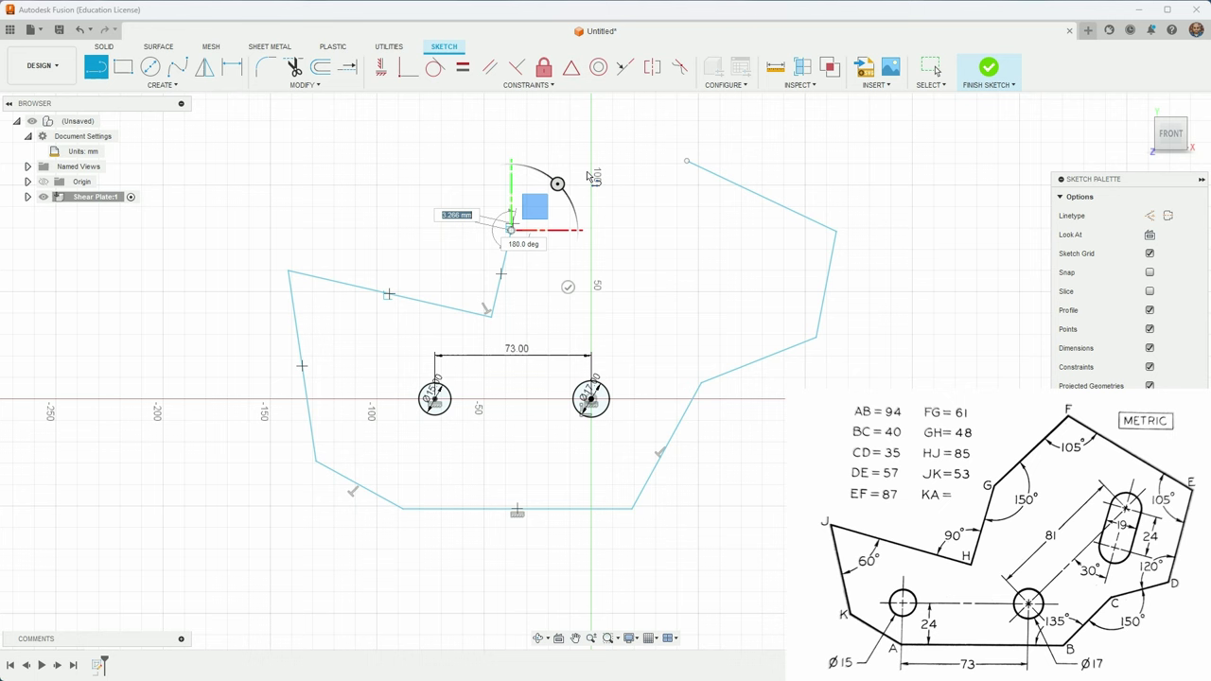
{"action": "left_click", "coordinate": [686, 163]}
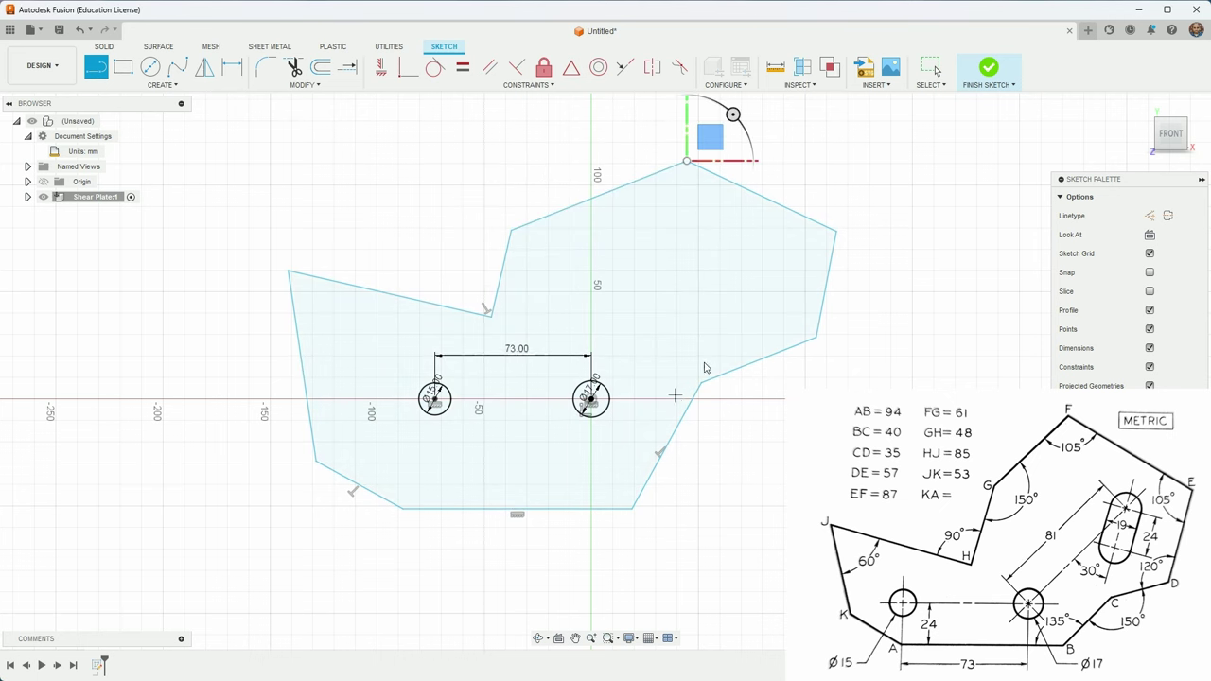
{"action": "key", "text": "Escape"}
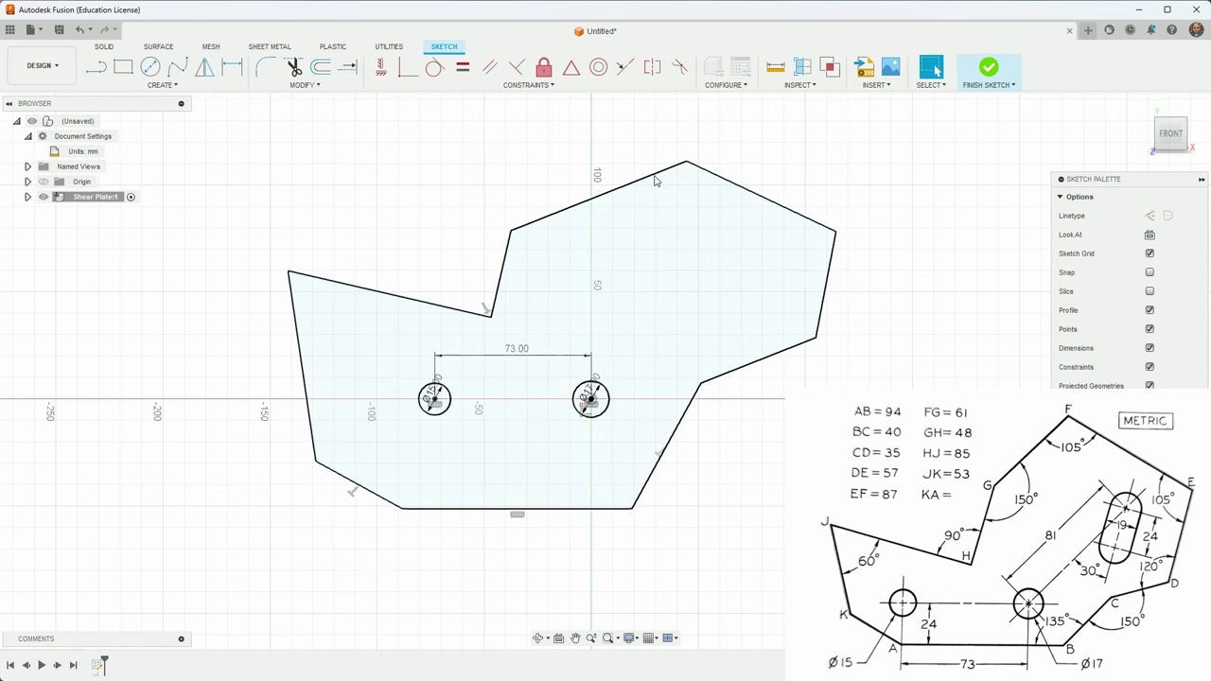
Add an aligned dimension of 61 mm to the outline's upper-left edge FG.
{"action": "left_click", "coordinate": [657, 179]}
{"action": "left_click", "coordinate": [755, 183]}
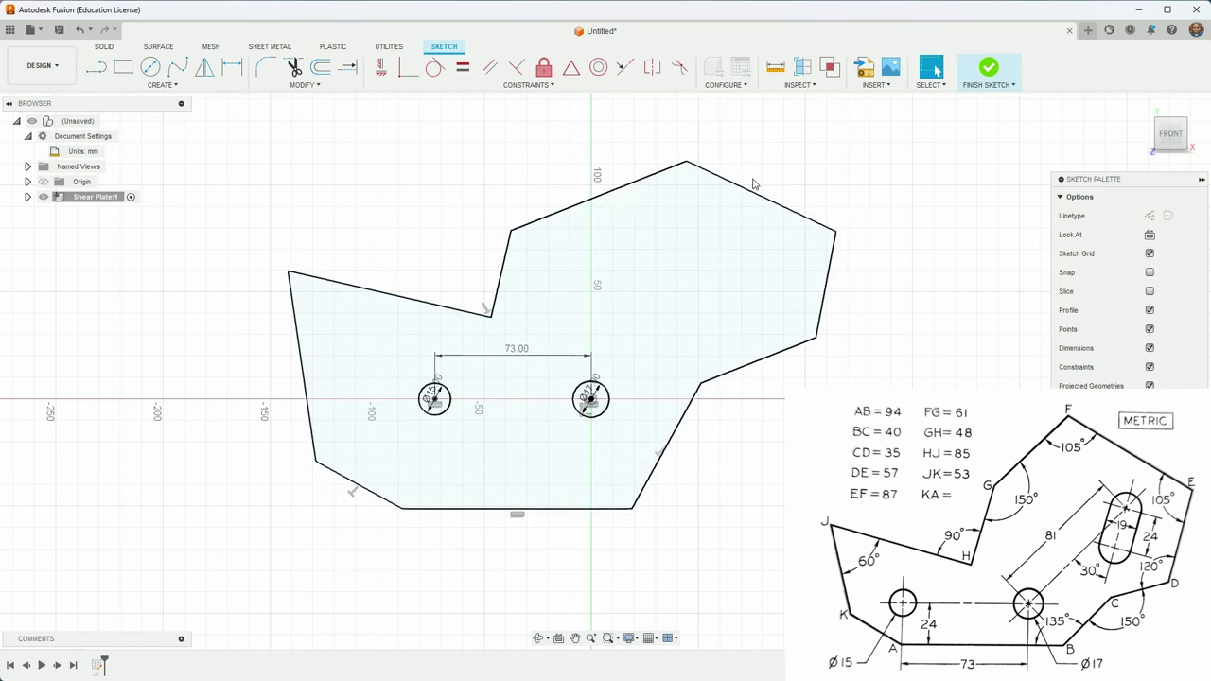
{"action": "left_click", "coordinate": [678, 168]}
{"action": "key", "text": "d"}
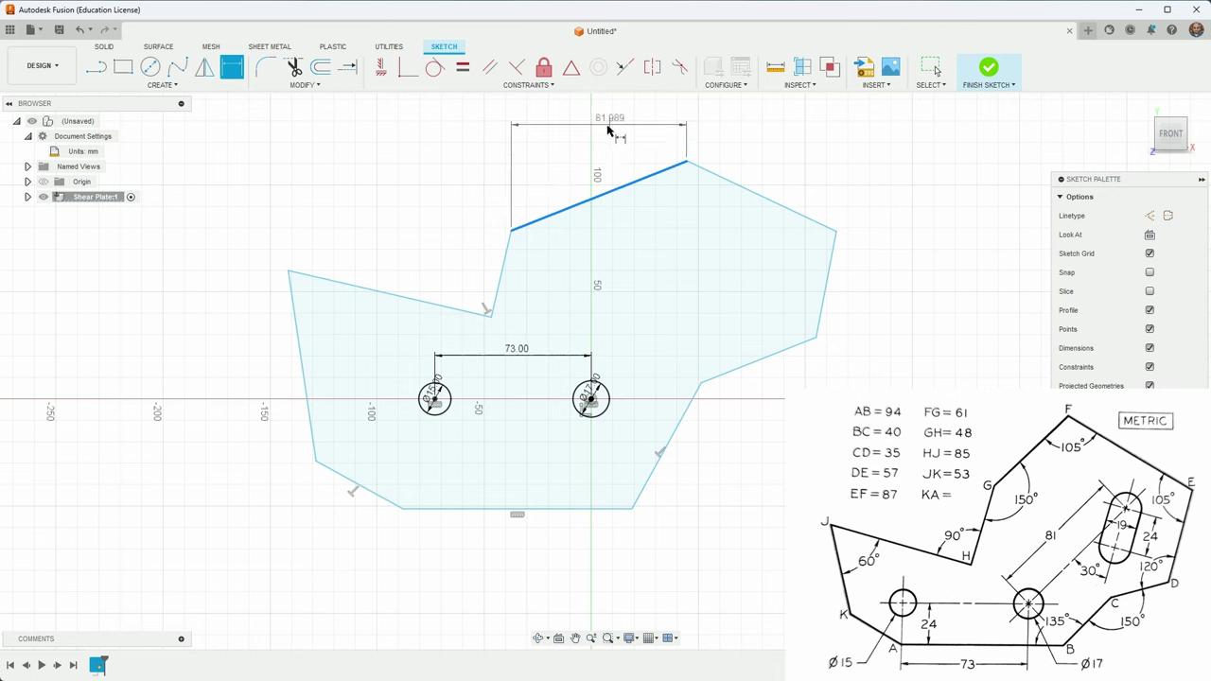
{"action": "left_click", "coordinate": [582, 170]}
{"action": "type", "text": "6"}
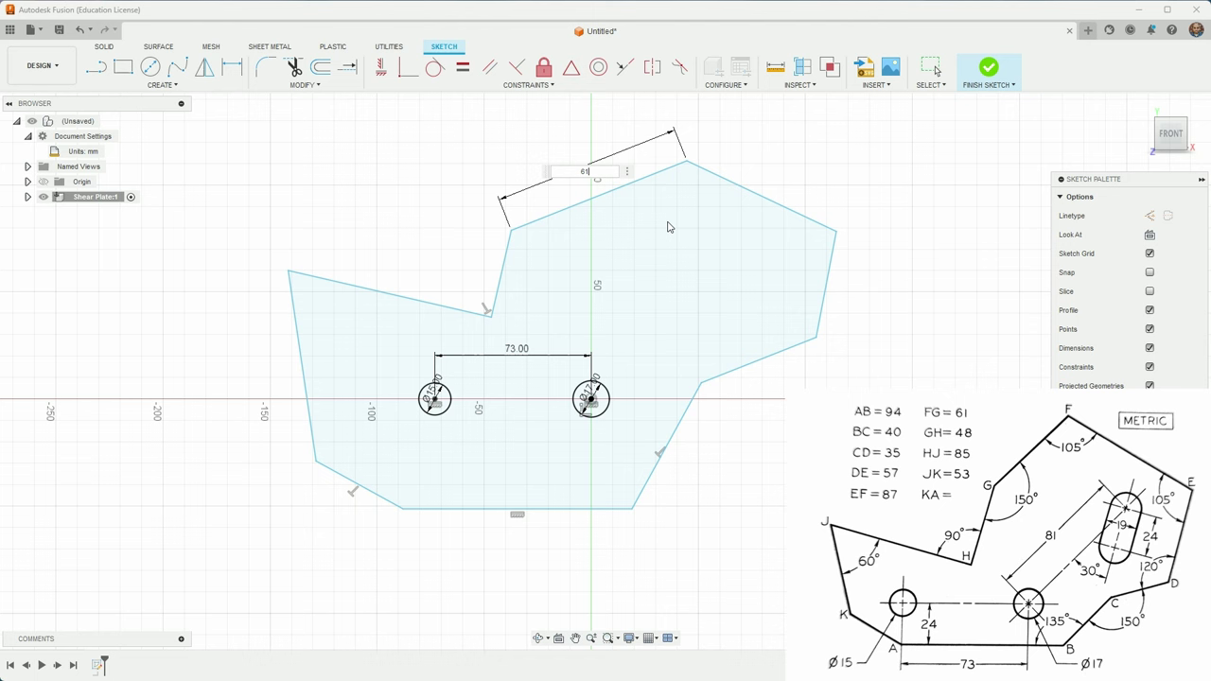
{"action": "type", "text": "1"}
{"action": "key", "text": "Return"}
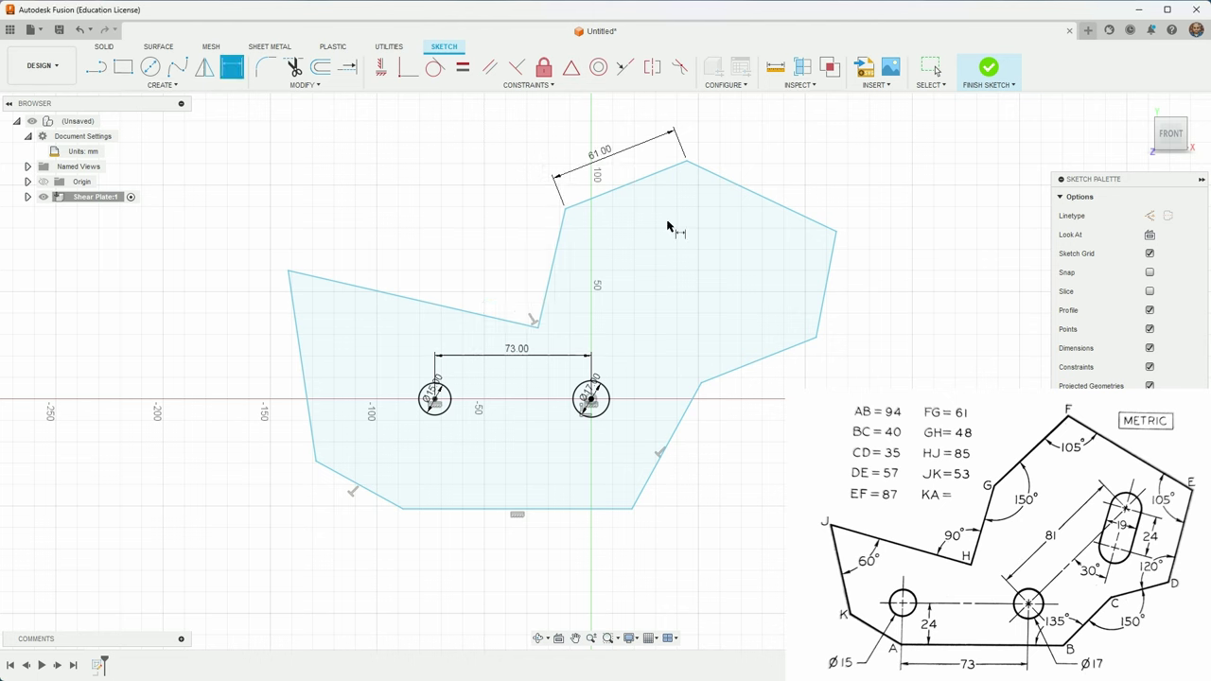
Add an aligned dimension of 87 mm to the outline's upper-right edge EF.
{"action": "left_click", "coordinate": [766, 200]}
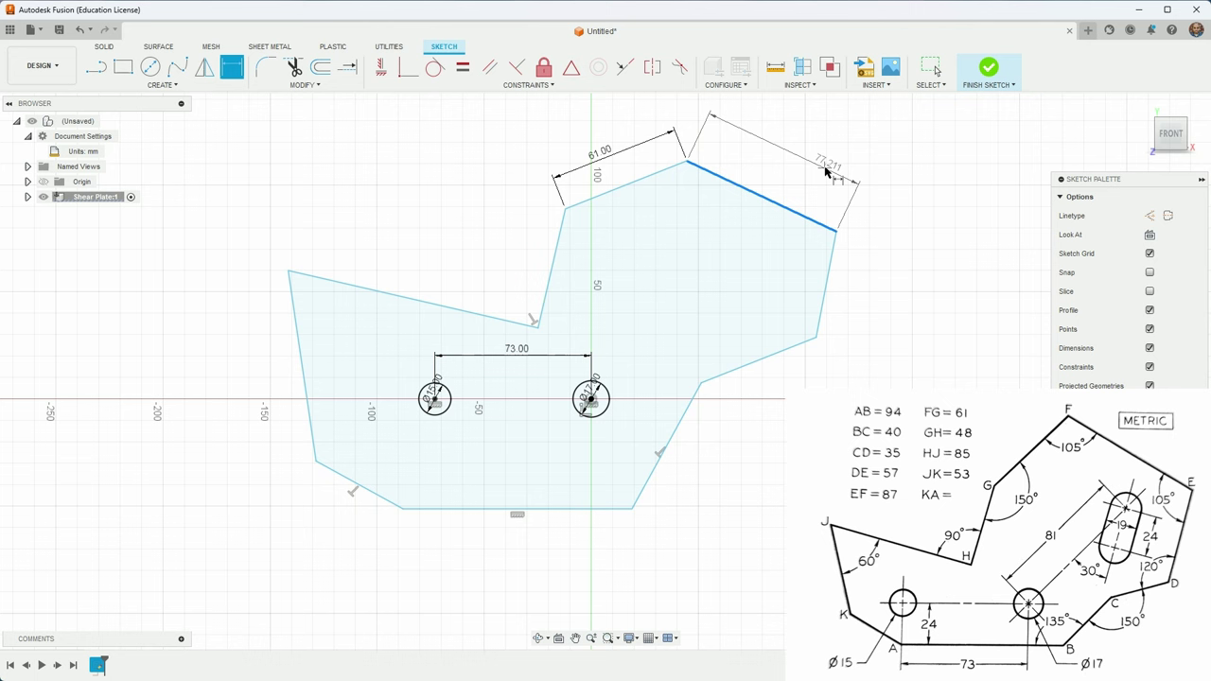
{"action": "left_click", "coordinate": [849, 161]}
{"action": "type", "text": "87"}
{"action": "key", "text": "Return"}
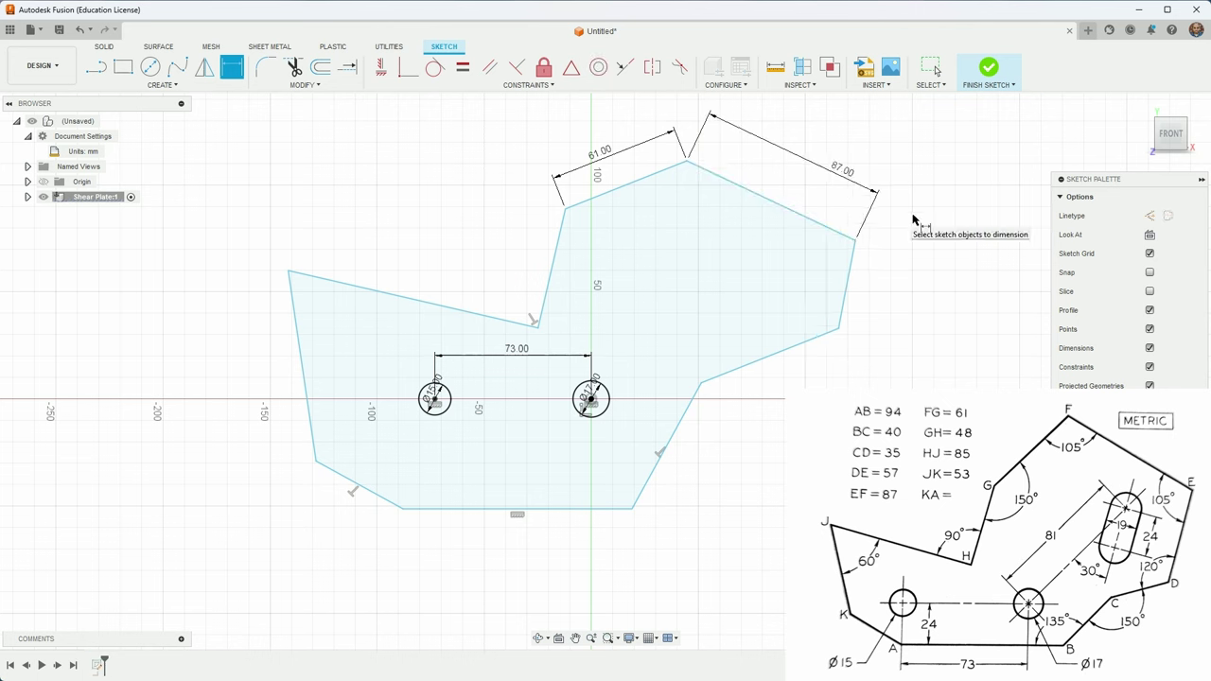
Add an aligned dimension of 57 mm to the outline's right-hand edge DE.
{"action": "left_click", "coordinate": [848, 296]}
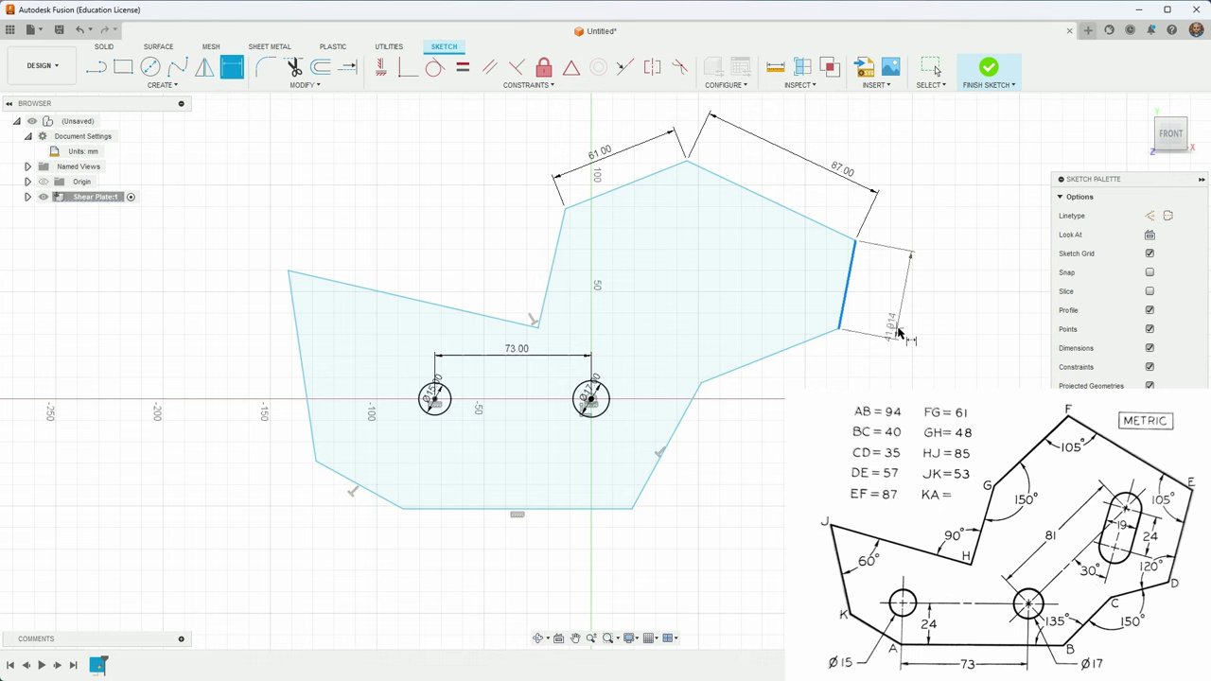
{"action": "left_click", "coordinate": [901, 341]}
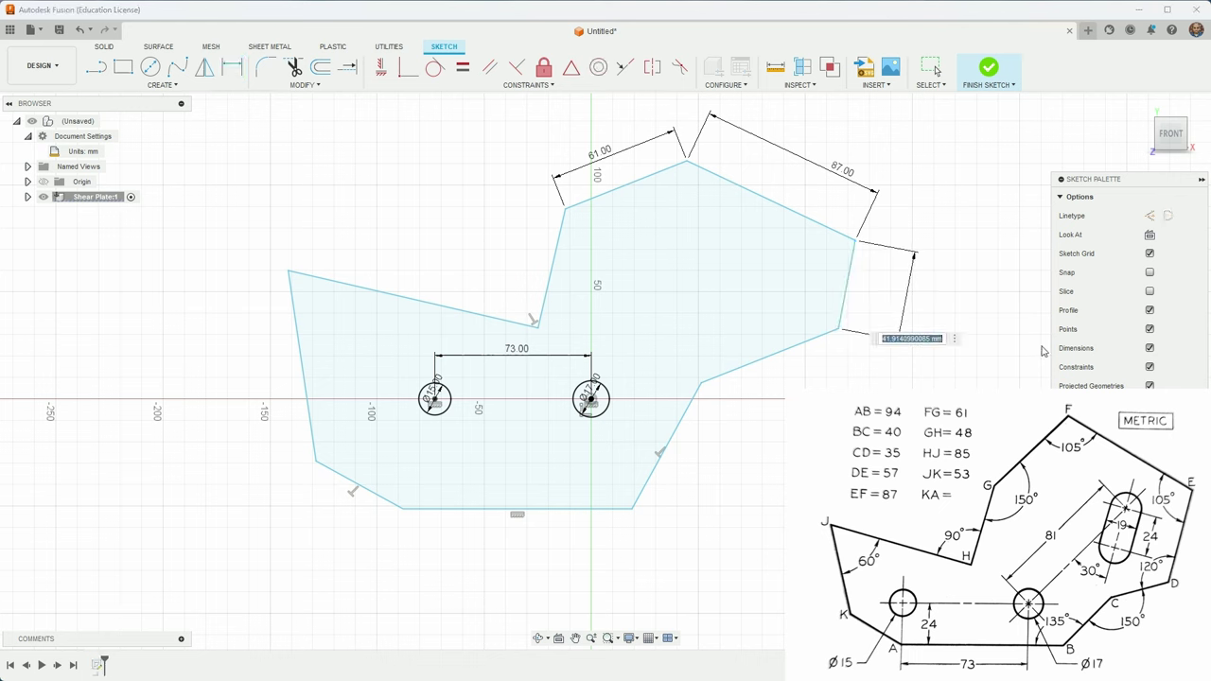
{"action": "type", "text": "57"}
{"action": "key", "text": "Return"}
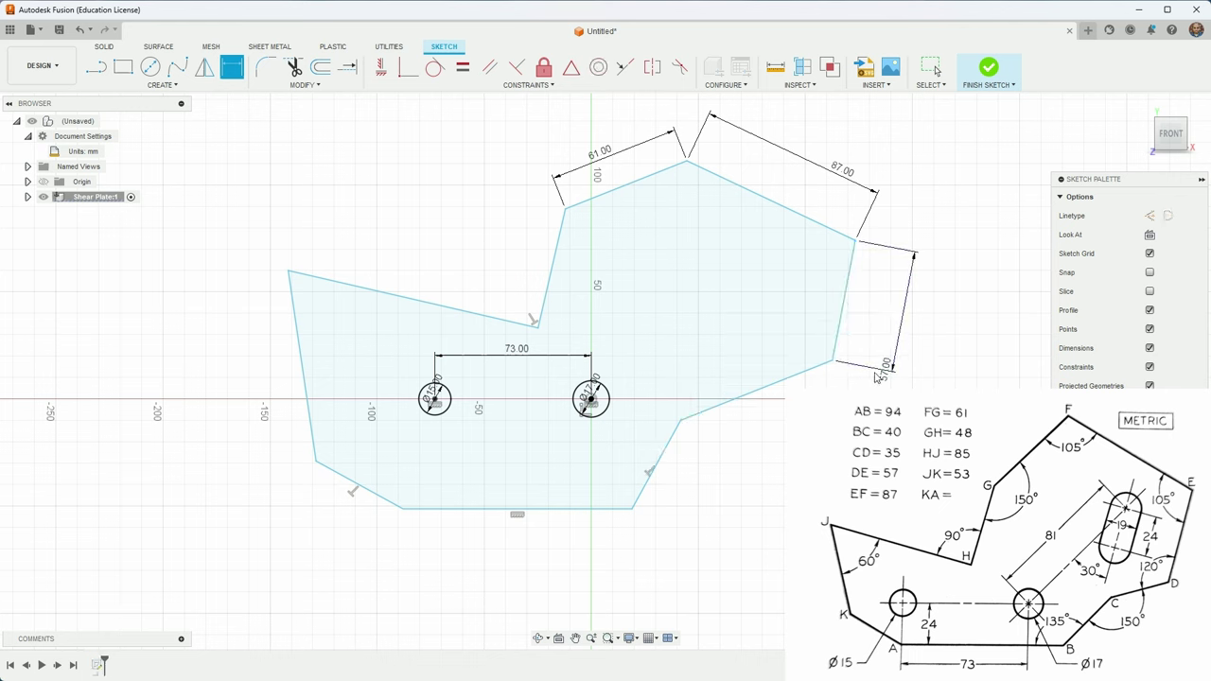
{"action": "key", "text": "d"}
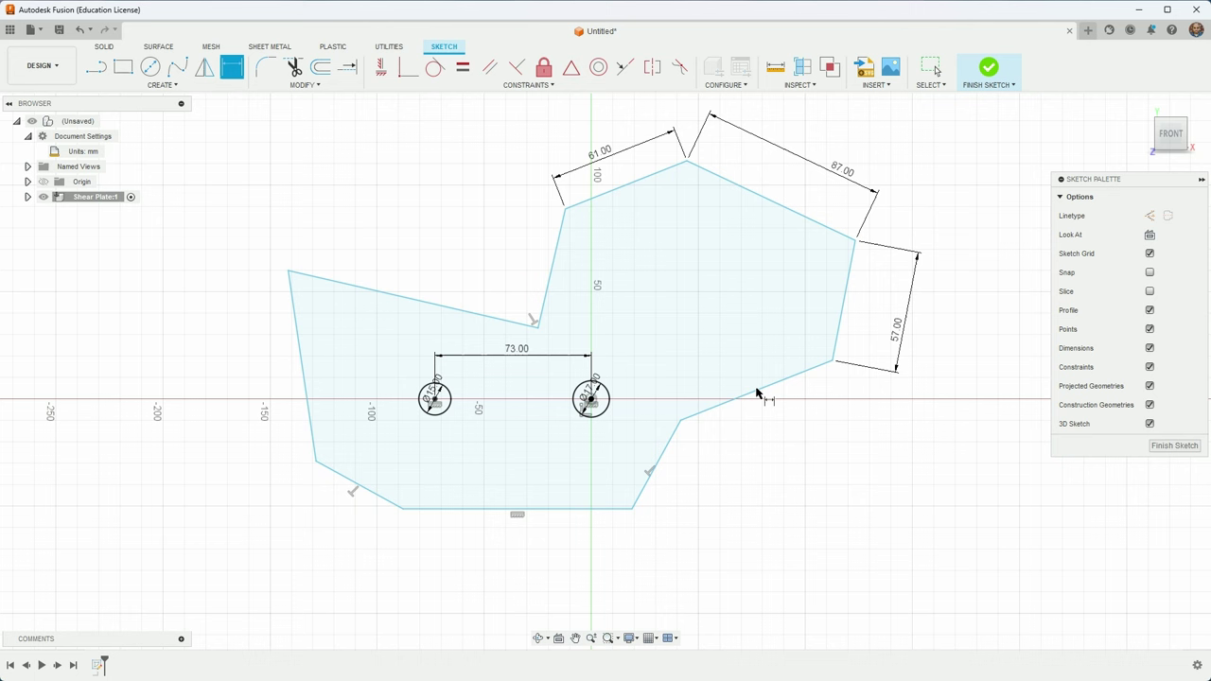
{"action": "left_click", "coordinate": [762, 395]}
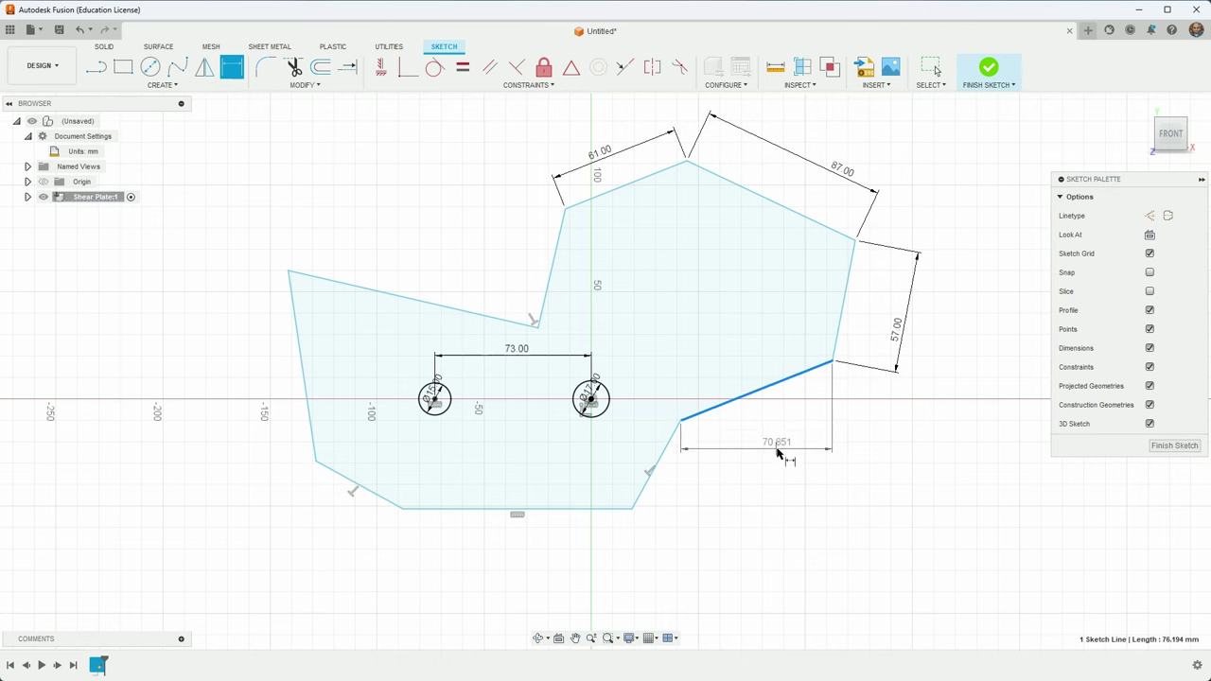
{"action": "left_click", "coordinate": [781, 452]}
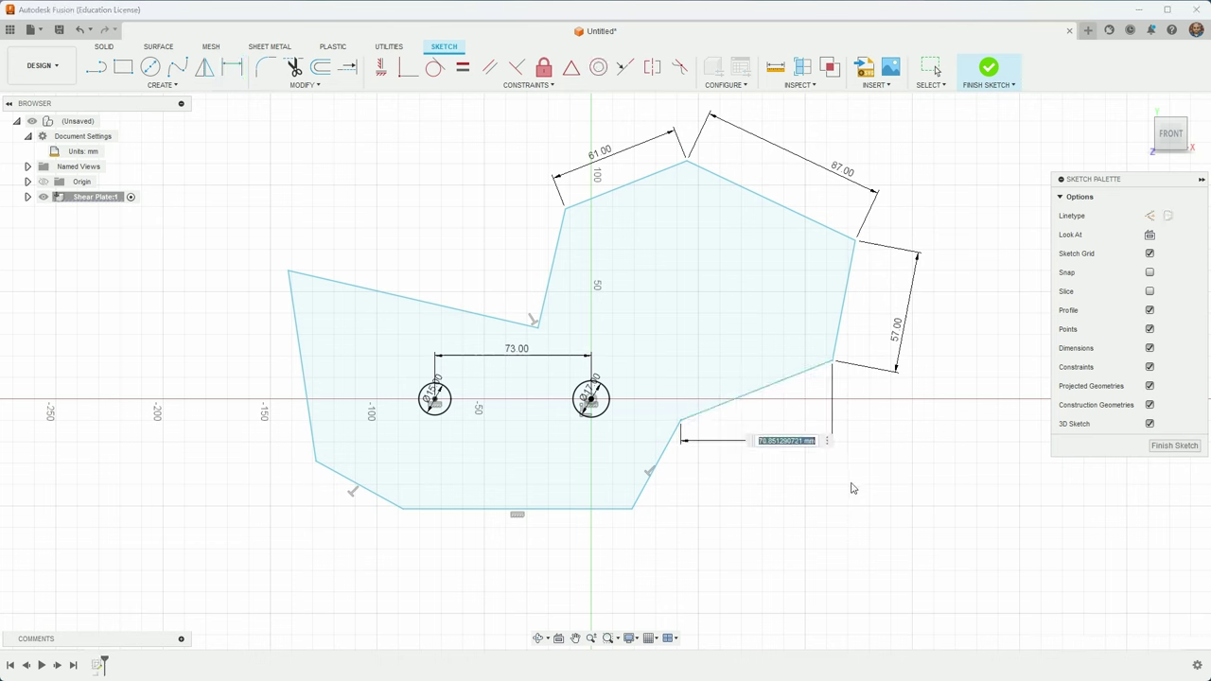
{"action": "key", "text": "Return"}
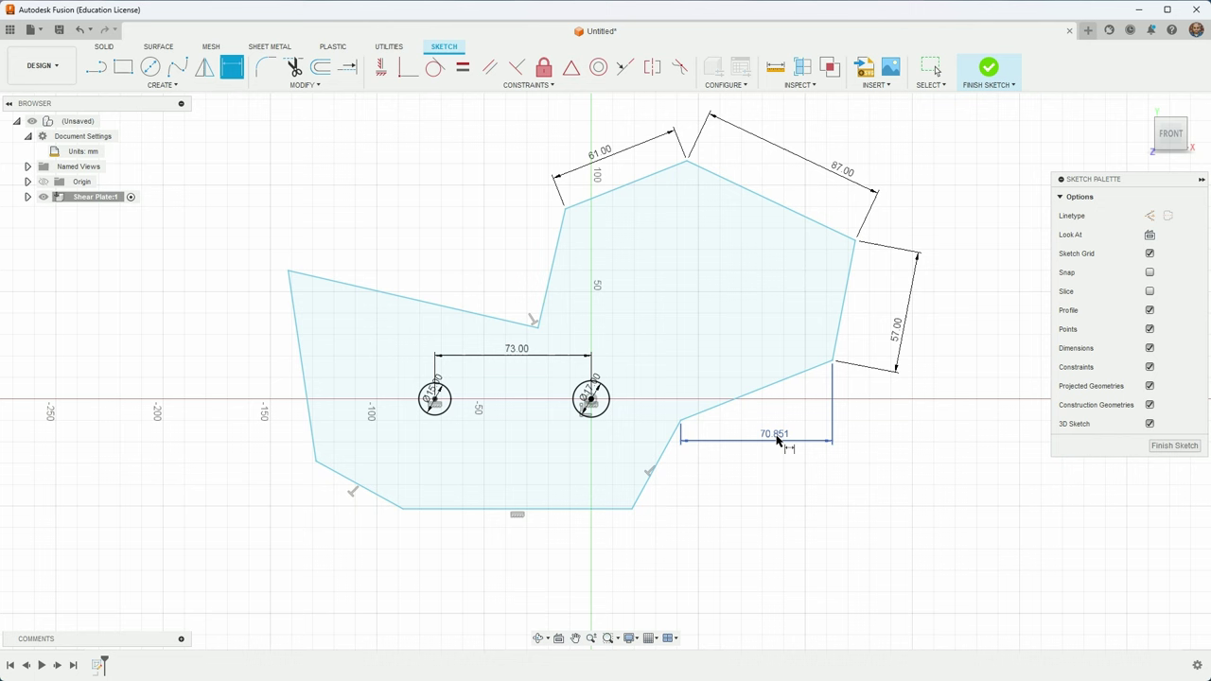
{"action": "left_click", "coordinate": [778, 441]}
{"action": "key", "text": "Delete"}
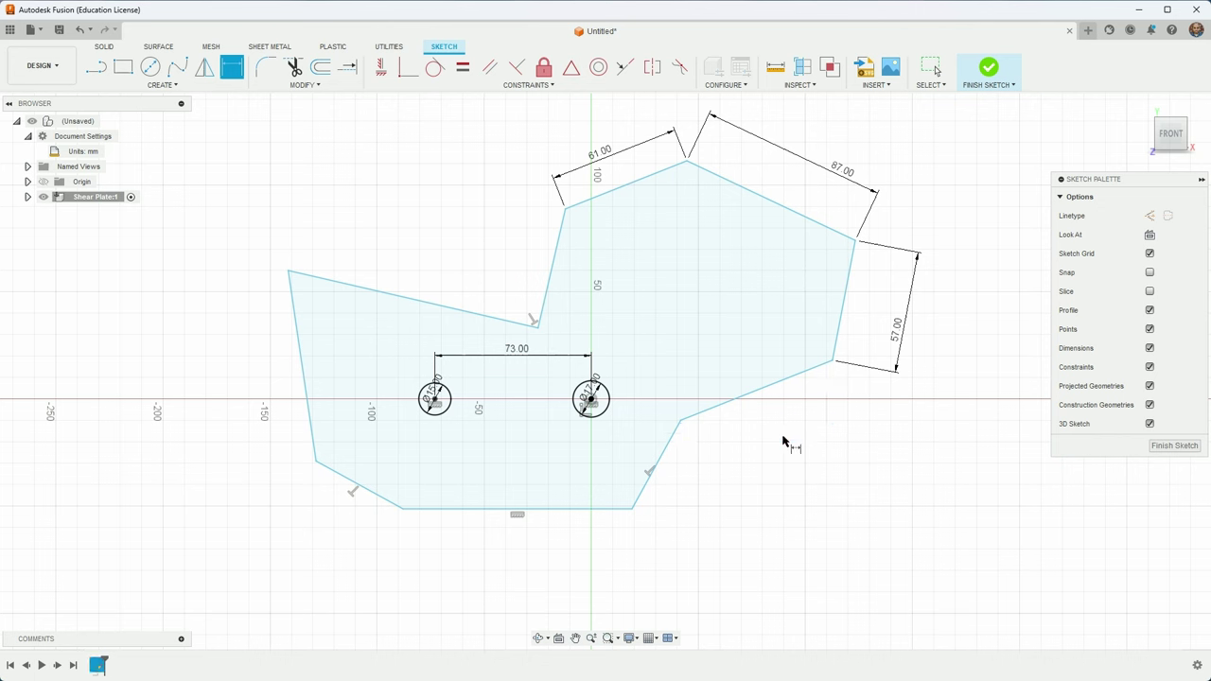
Add an aligned dimension of 35 mm to the outline's short edge CD, below edge DE.
{"action": "left_click", "coordinate": [757, 393]}
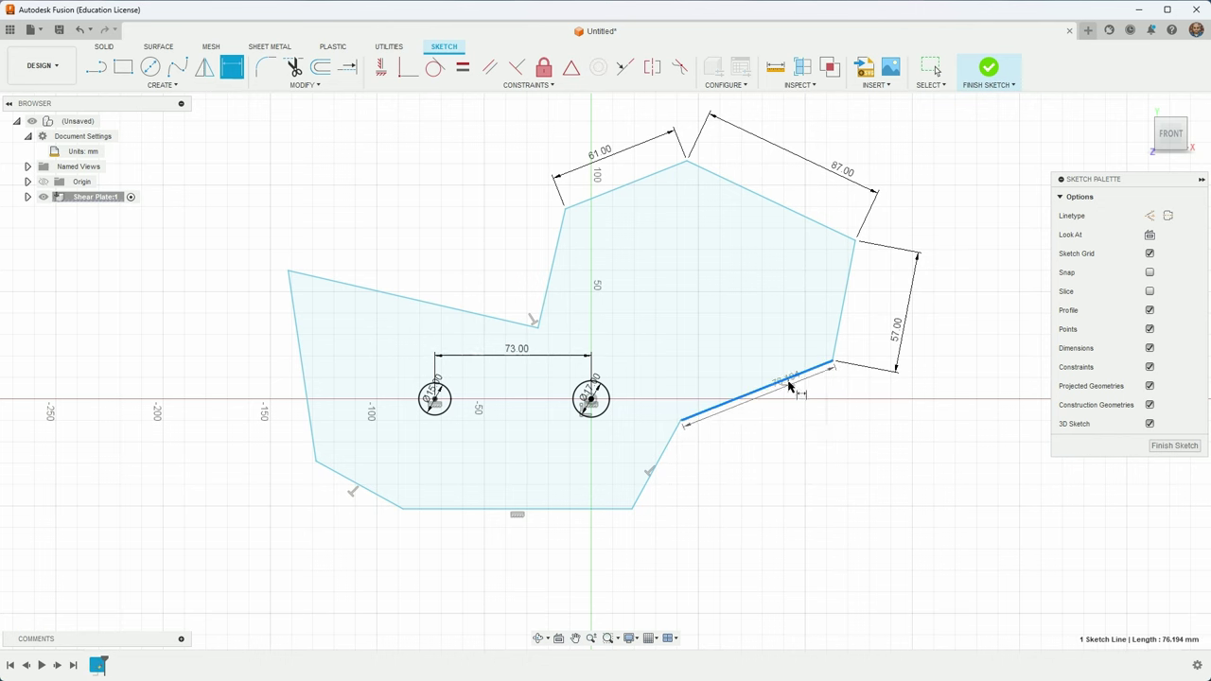
{"action": "right_click", "coordinate": [799, 399]}
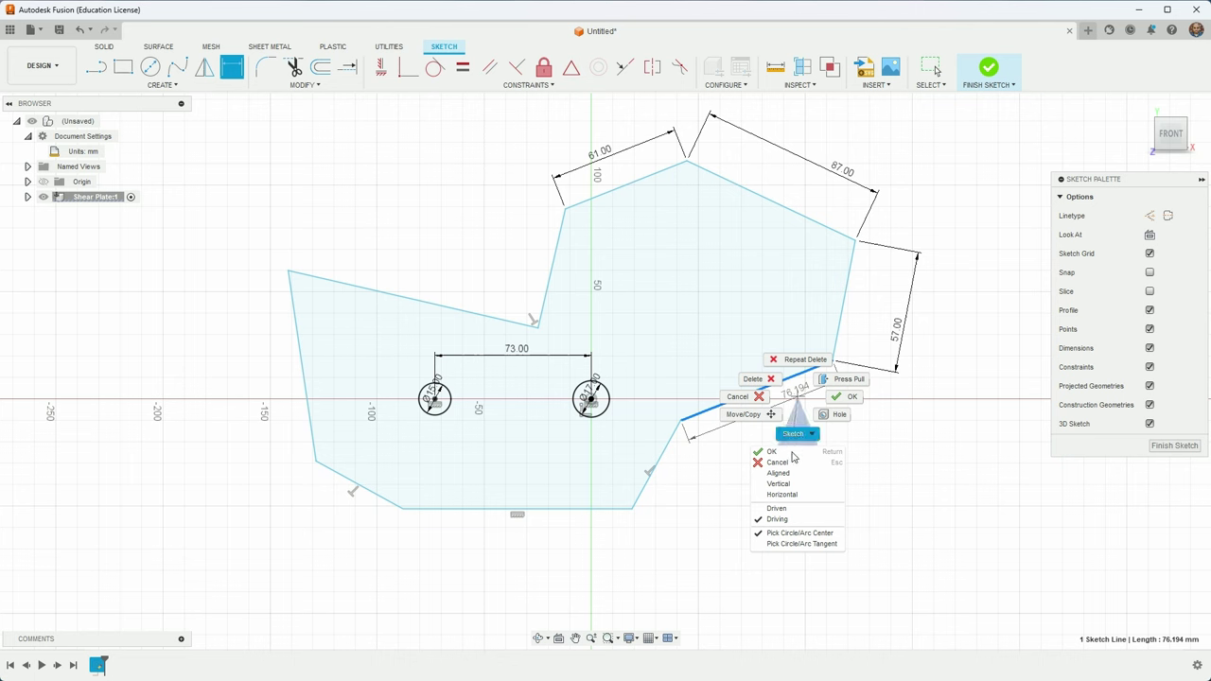
{"action": "left_click", "coordinate": [795, 475]}
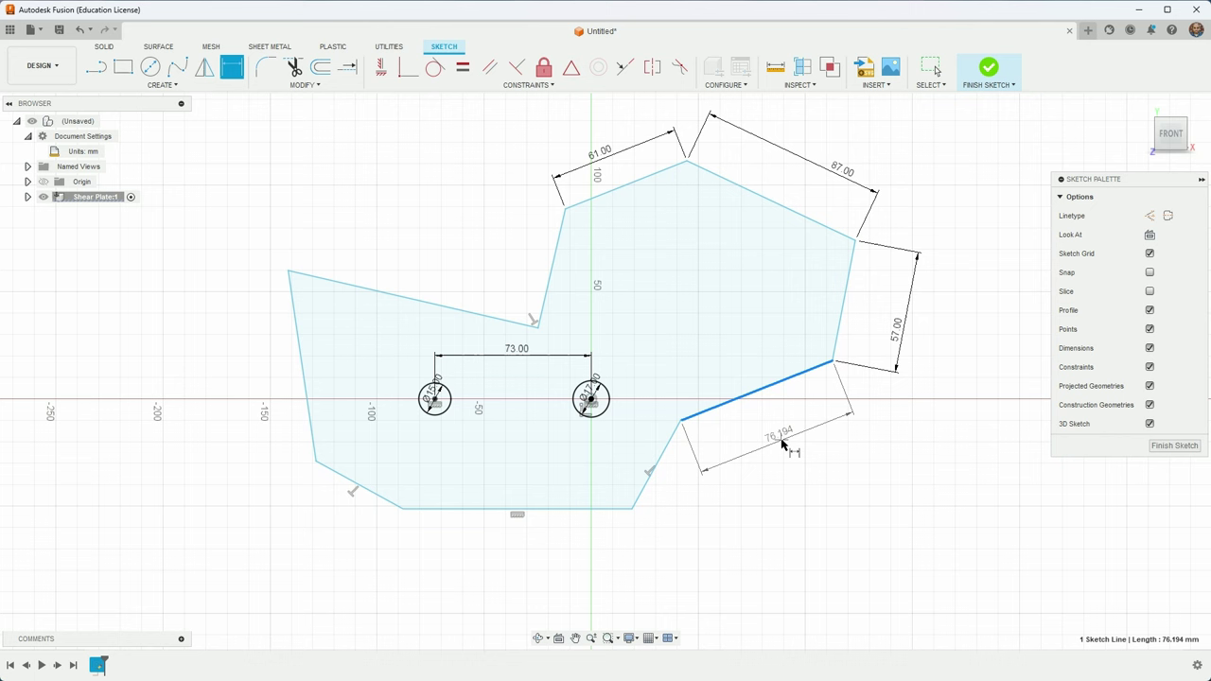
{"action": "left_click", "coordinate": [792, 454]}
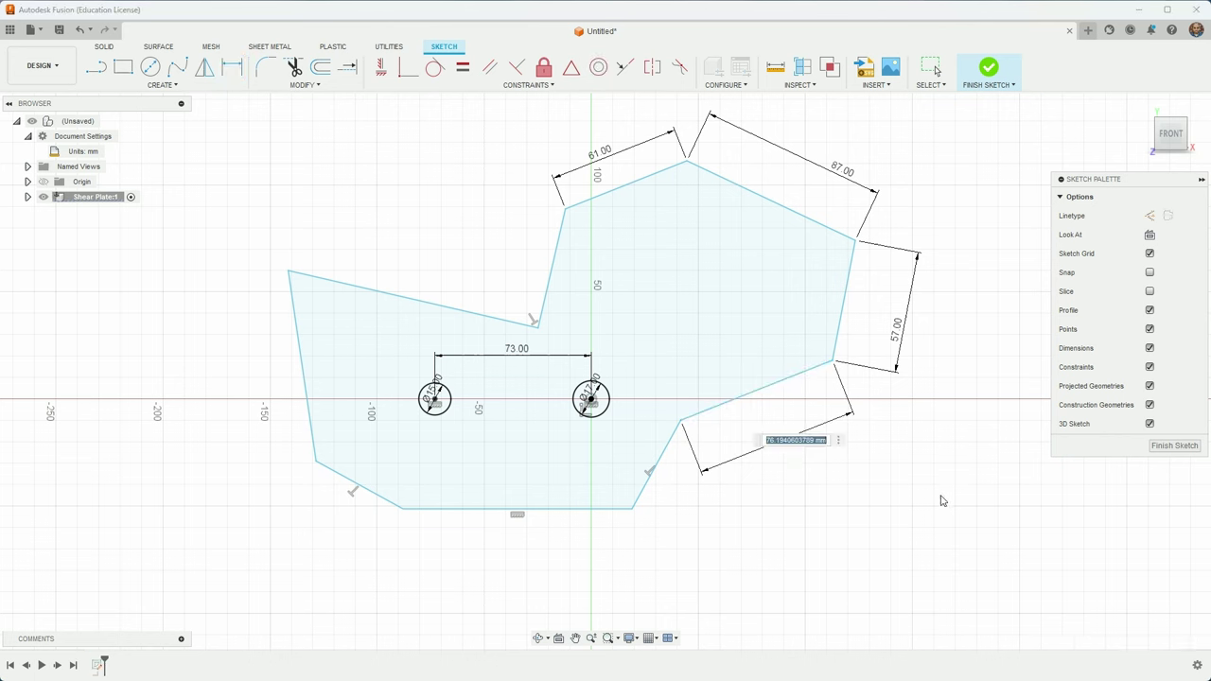
{"action": "type", "text": "35"}
{"action": "key", "text": "Return"}
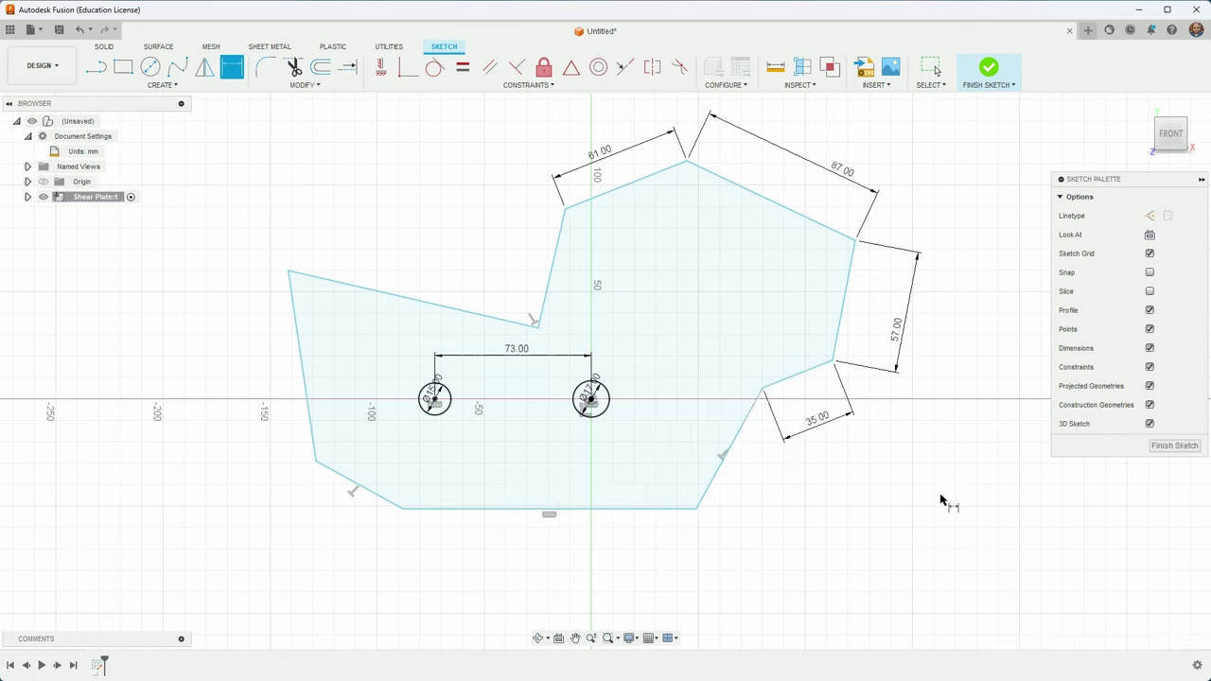
Add an aligned dimension of 40 mm to the outline's lower-right edge BC.
{"action": "left_click", "coordinate": [725, 465]}
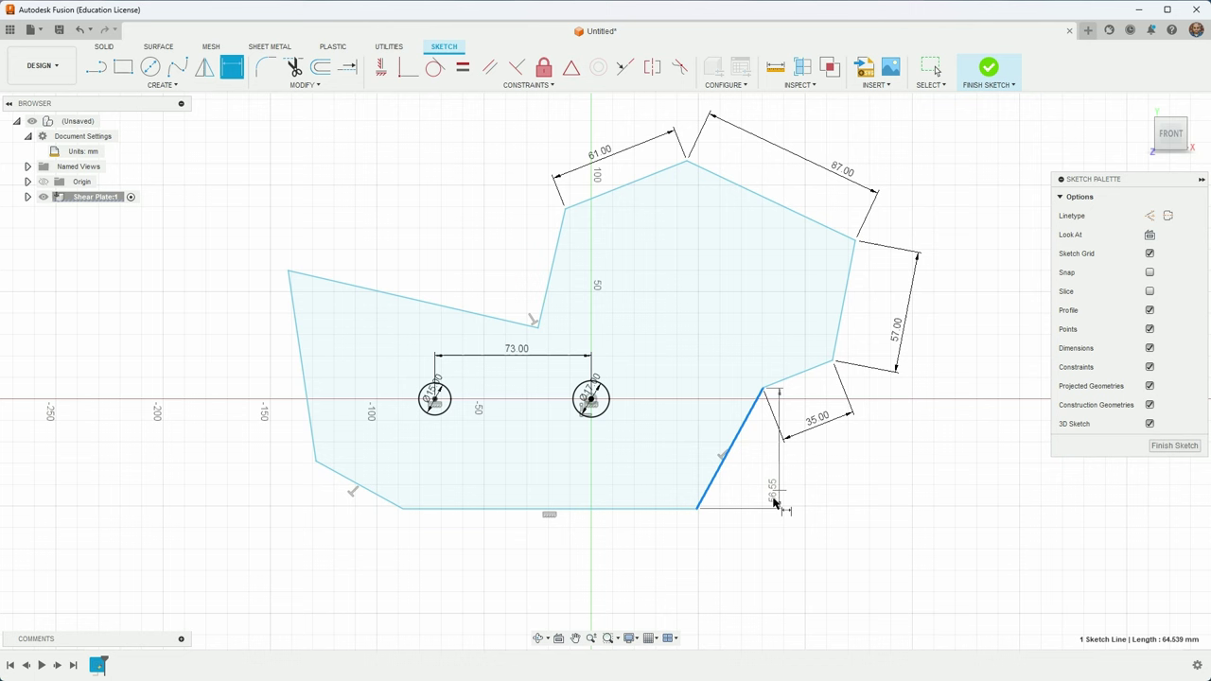
{"action": "left_click", "coordinate": [787, 541]}
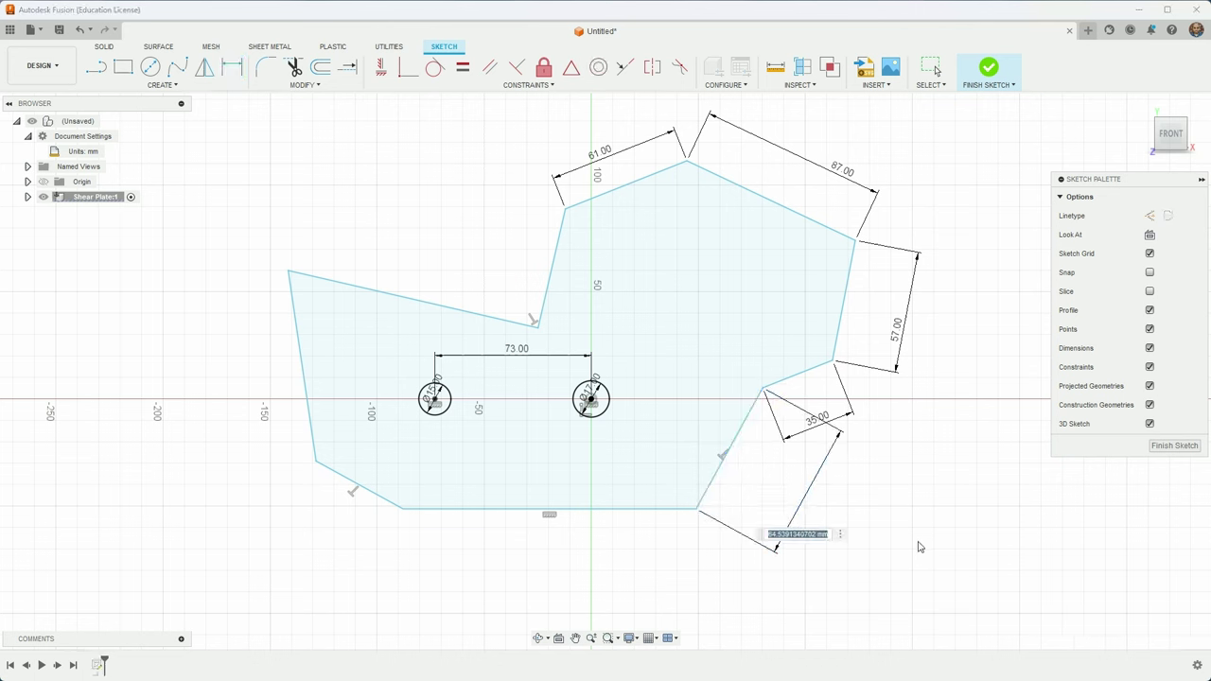
{"action": "type", "text": "40"}
{"action": "key", "text": "Return"}
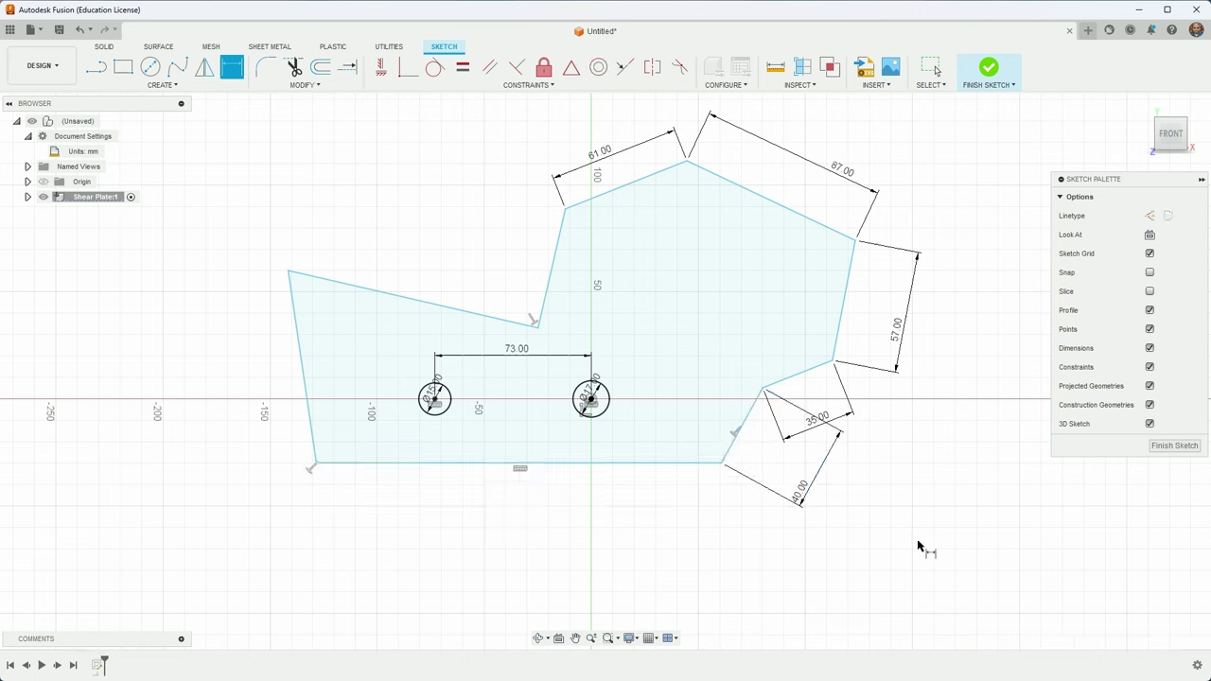
Undo the 40 mm value on edge BC, and add a 94 mm dimension to the horizontal bottom edge AB.
{"action": "left_click", "coordinate": [550, 464]}
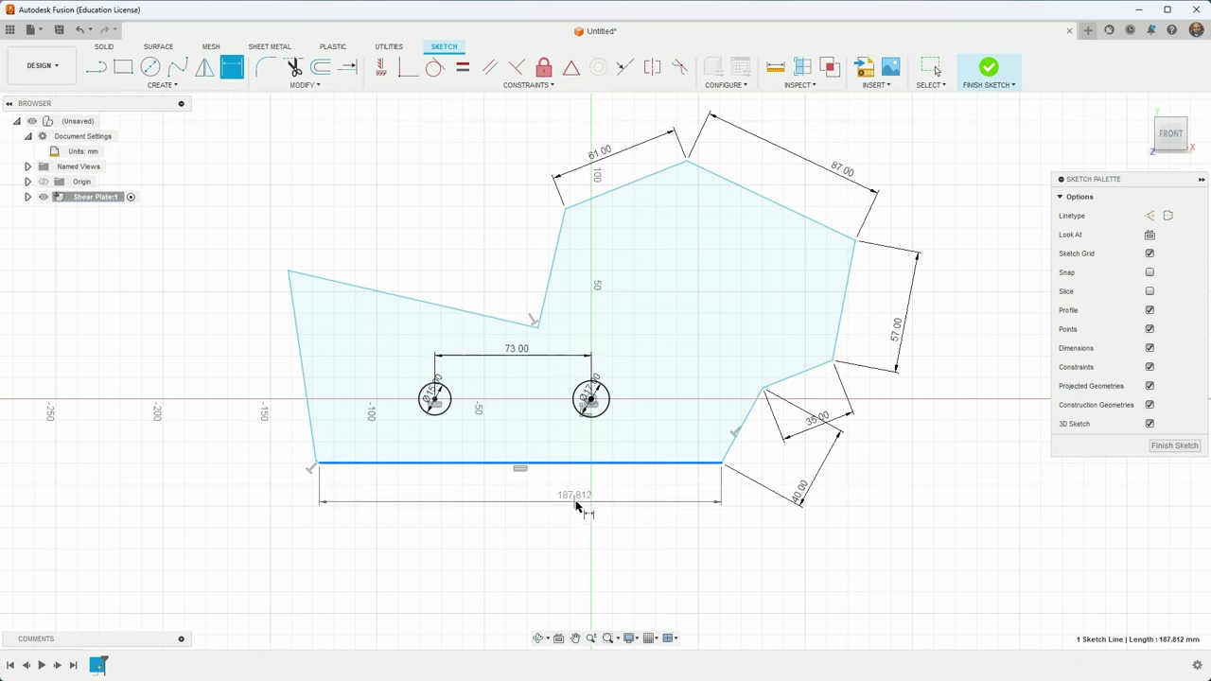
{"action": "key", "text": "ctrl+z"}
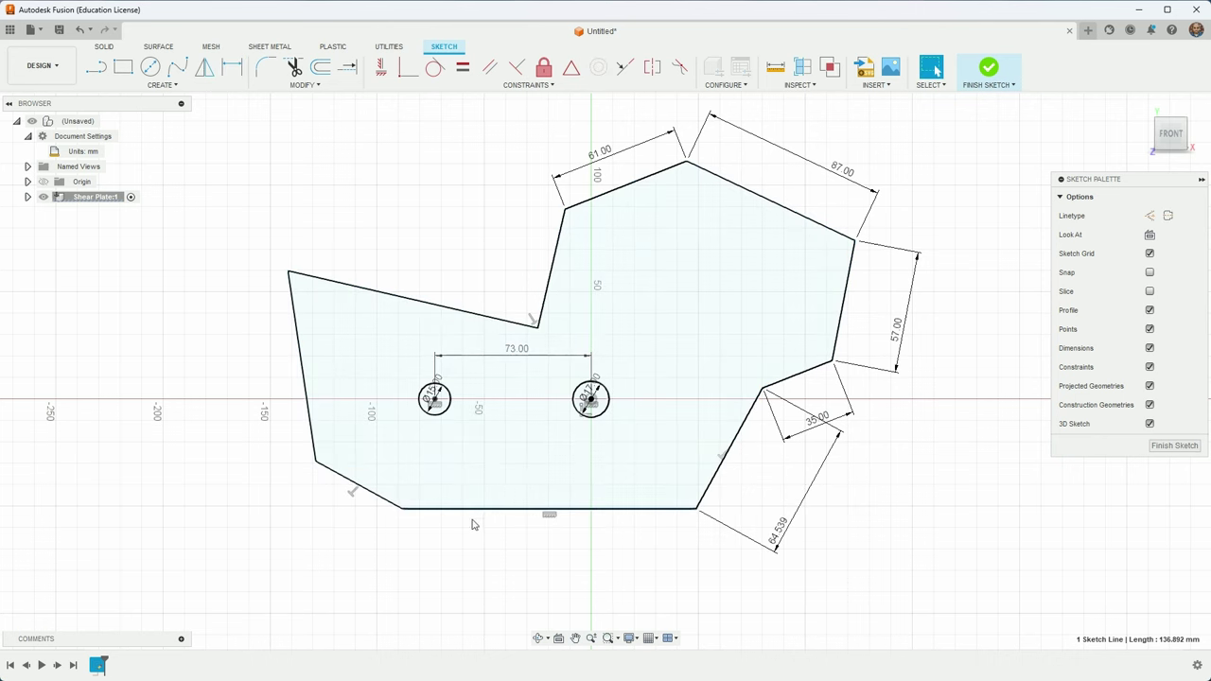
{"action": "left_click", "coordinate": [526, 511]}
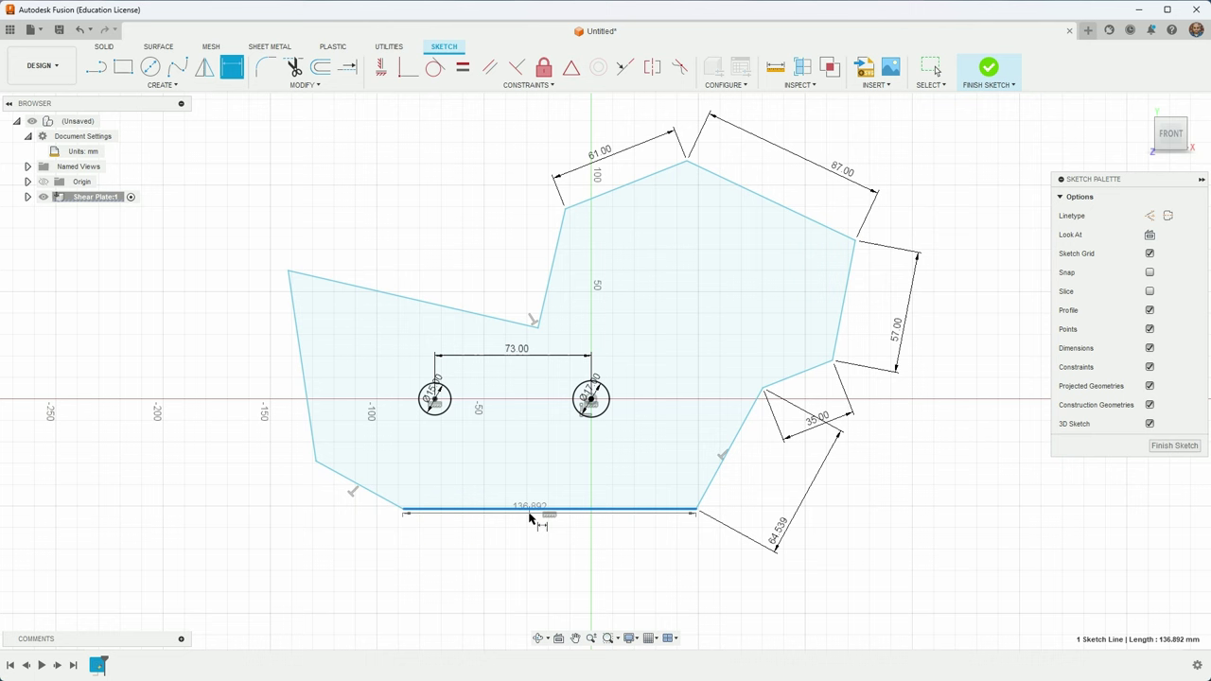
{"action": "left_click", "coordinate": [572, 538]}
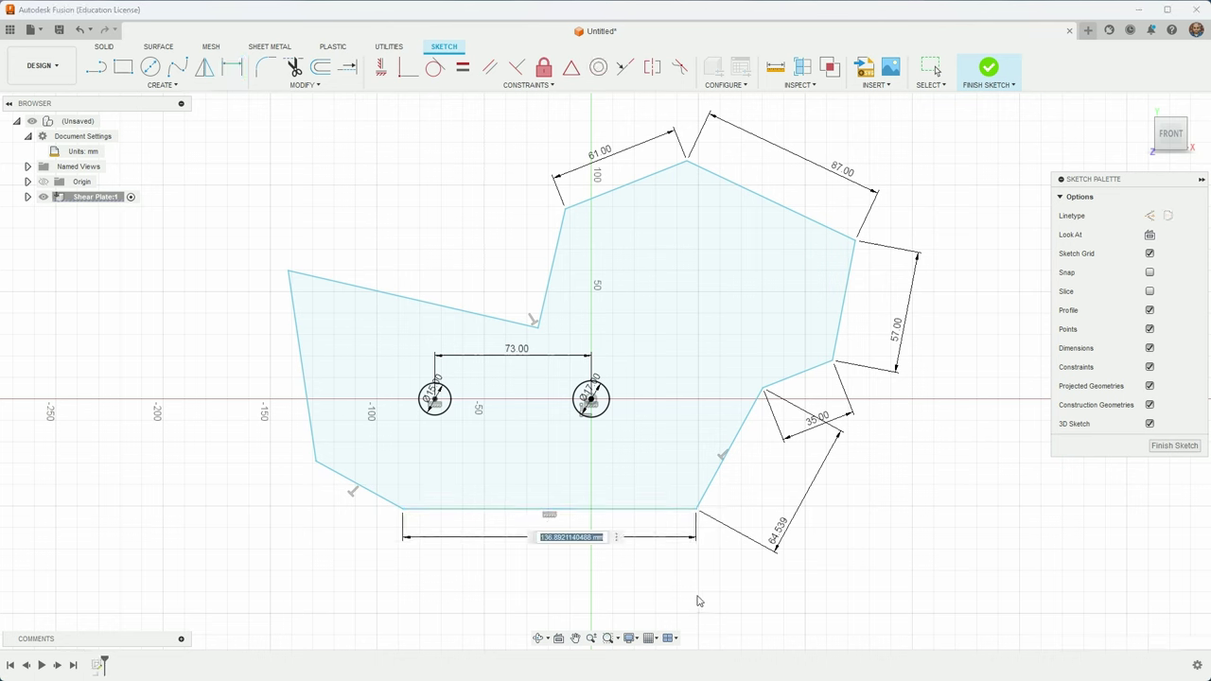
{"action": "type", "text": "94"}
{"action": "key", "text": "Return"}
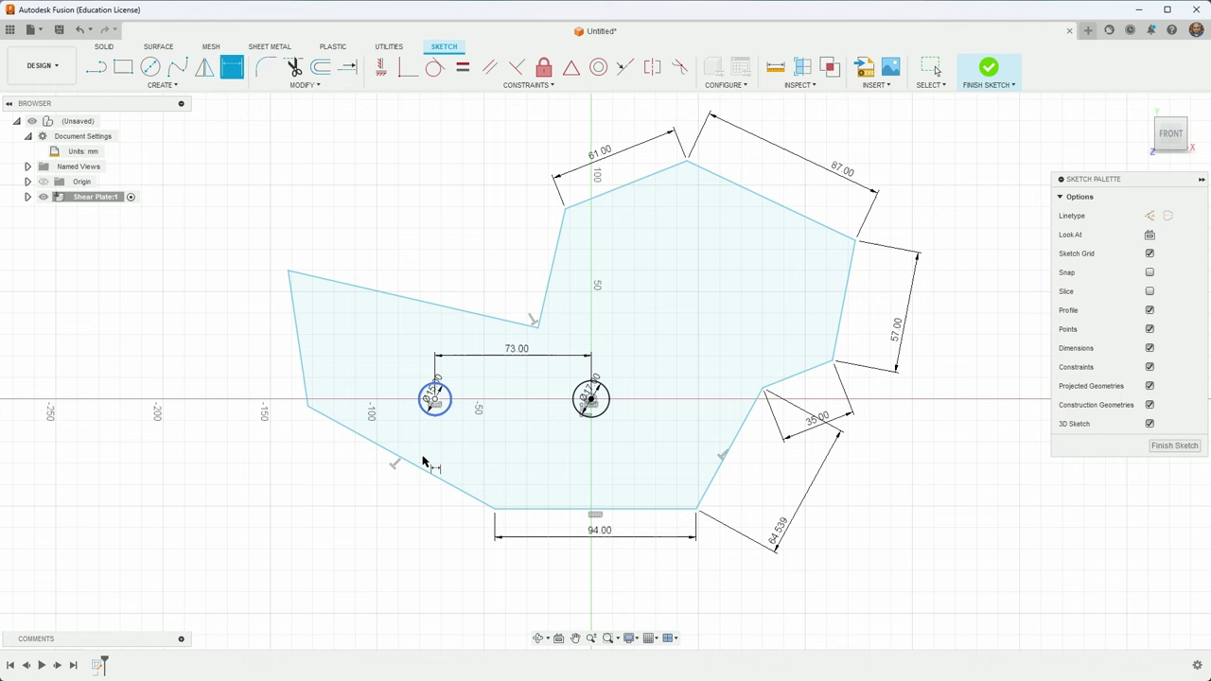
Add an aligned dimension of 53 mm to the outline's far-left edge JK, leaving edge KA undimensioned.
{"action": "left_click", "coordinate": [428, 483]}
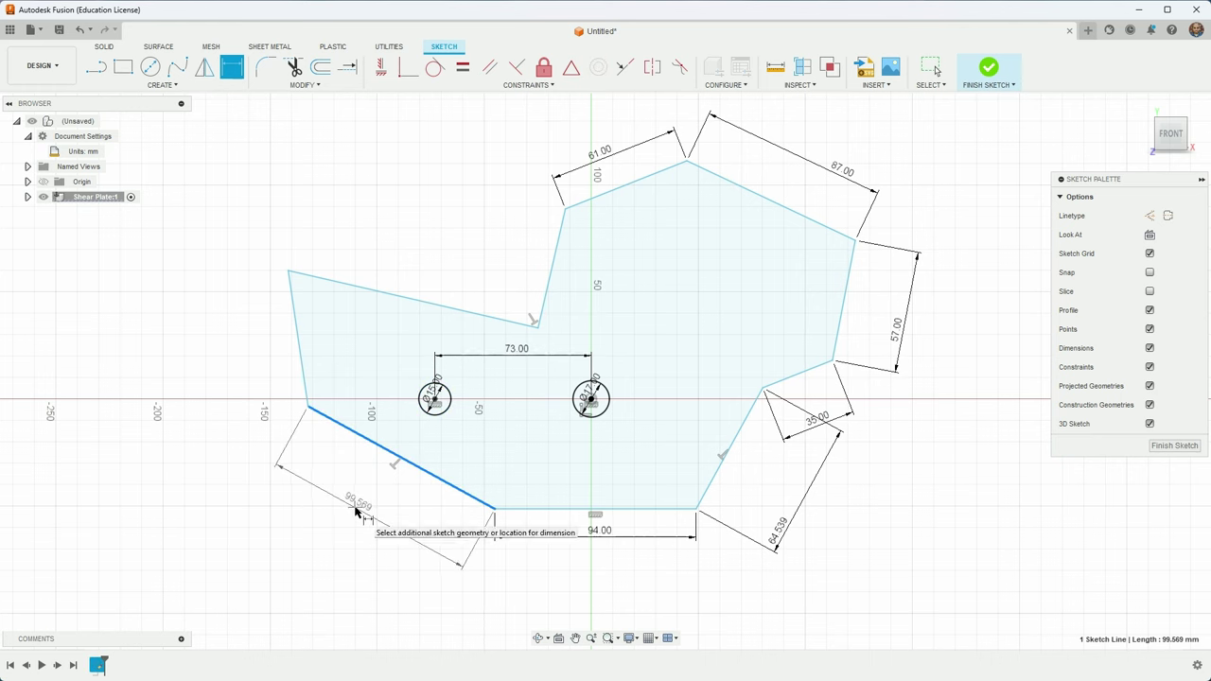
{"action": "key", "text": "Escape"}
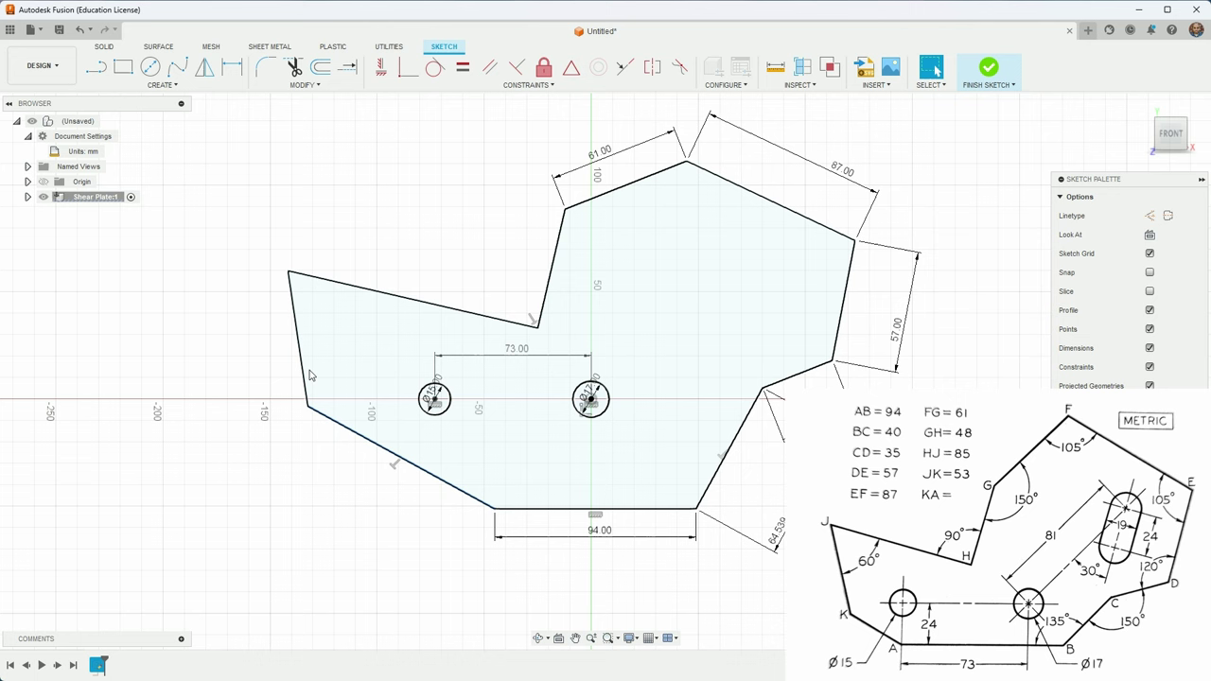
{"action": "left_click", "coordinate": [301, 368]}
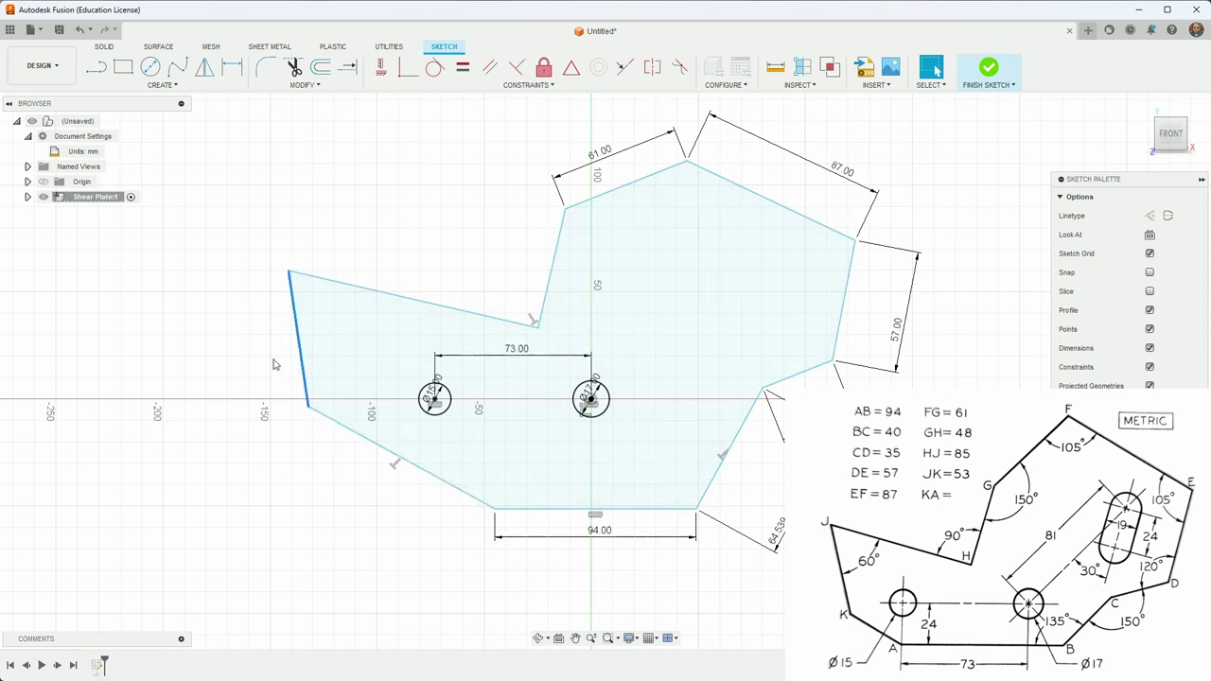
{"action": "left_click", "coordinate": [296, 356]}
{"action": "key", "text": "d"}
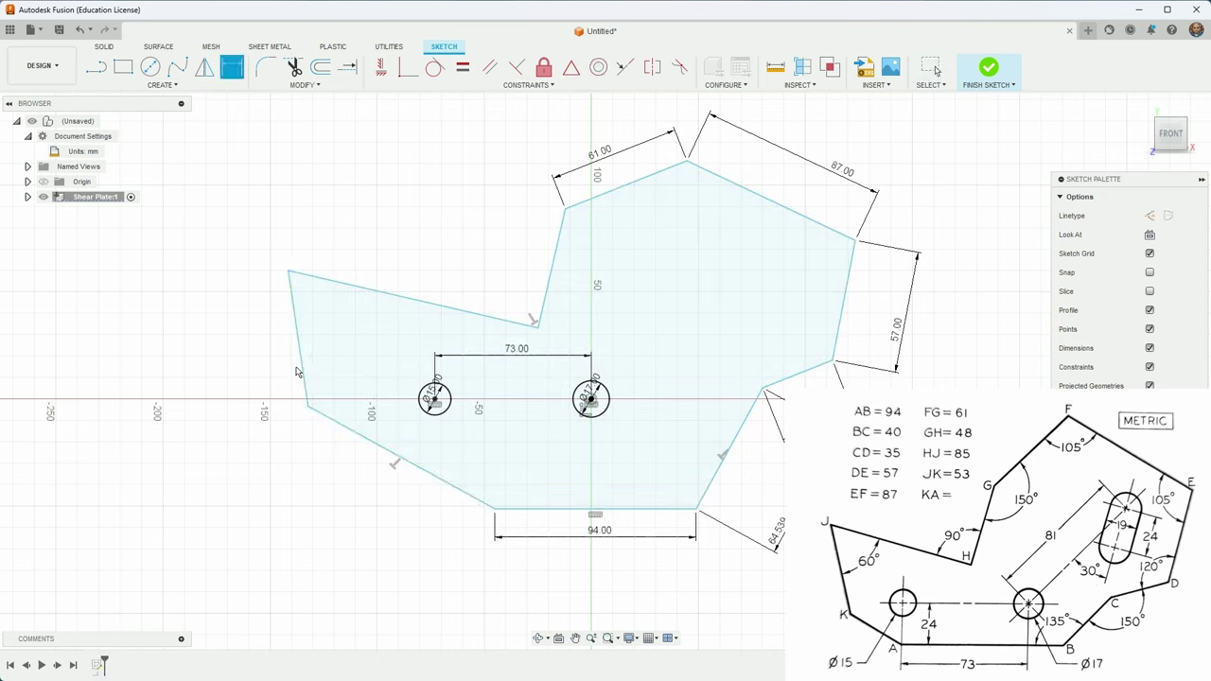
{"action": "left_click", "coordinate": [296, 338]}
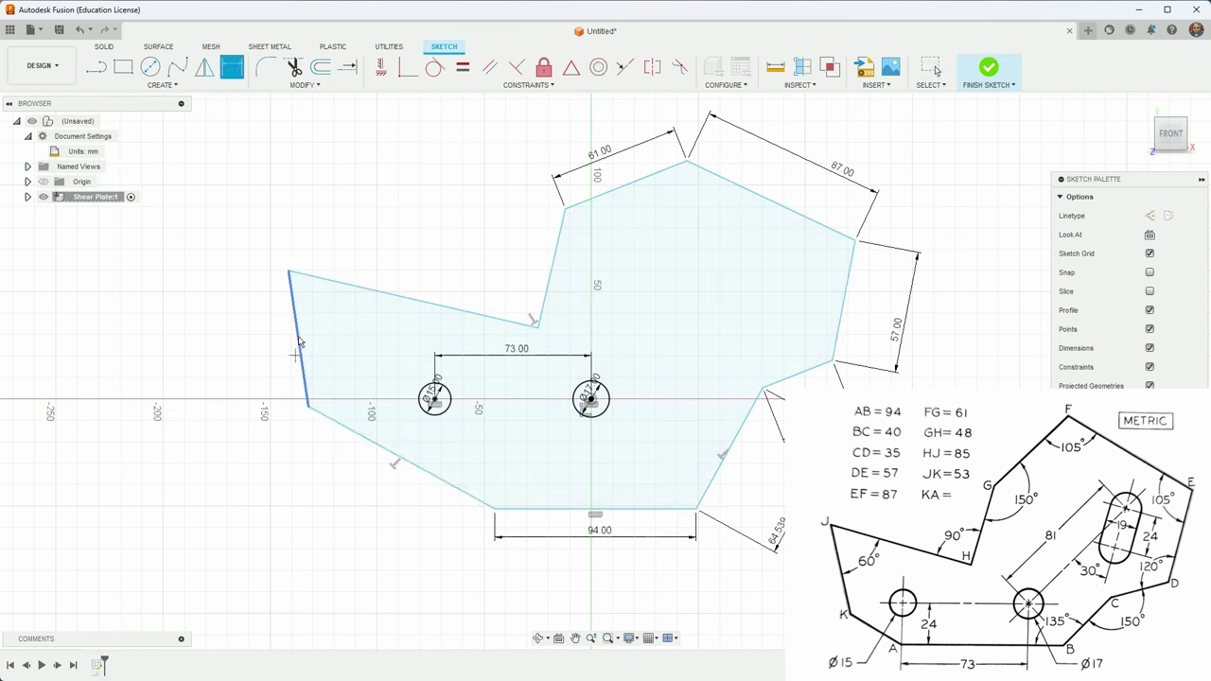
{"action": "left_click", "coordinate": [241, 412]}
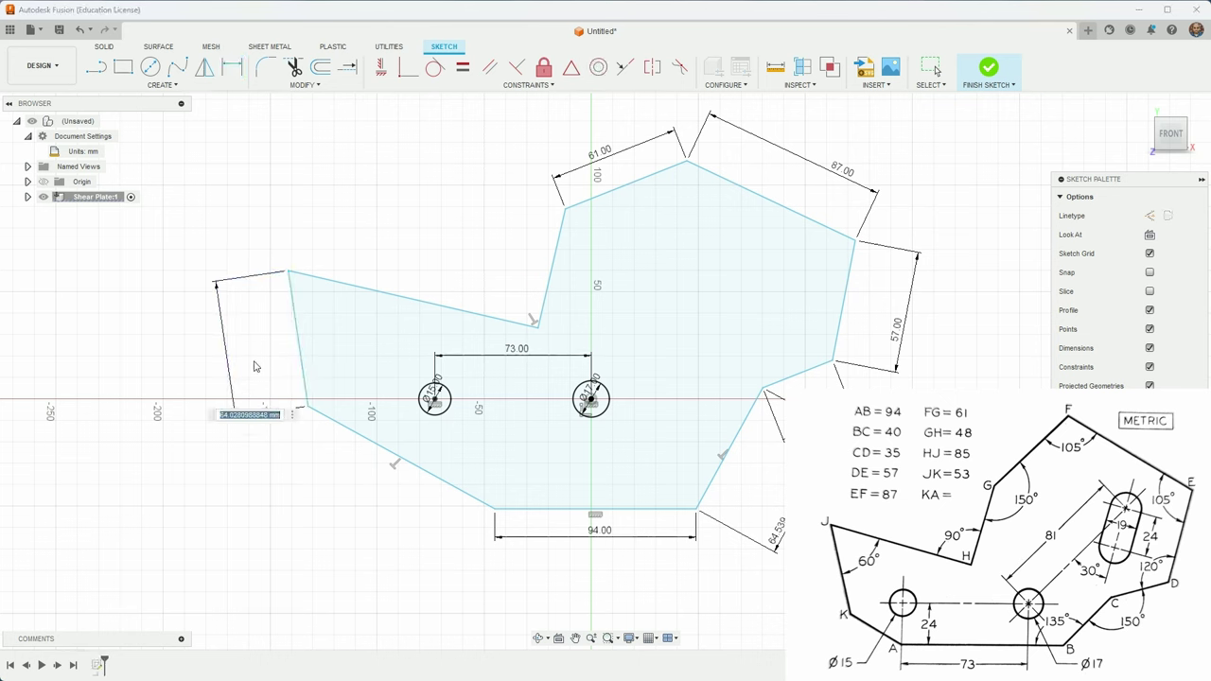
{"action": "type", "text": "53"}
{"action": "key", "text": "Return"}
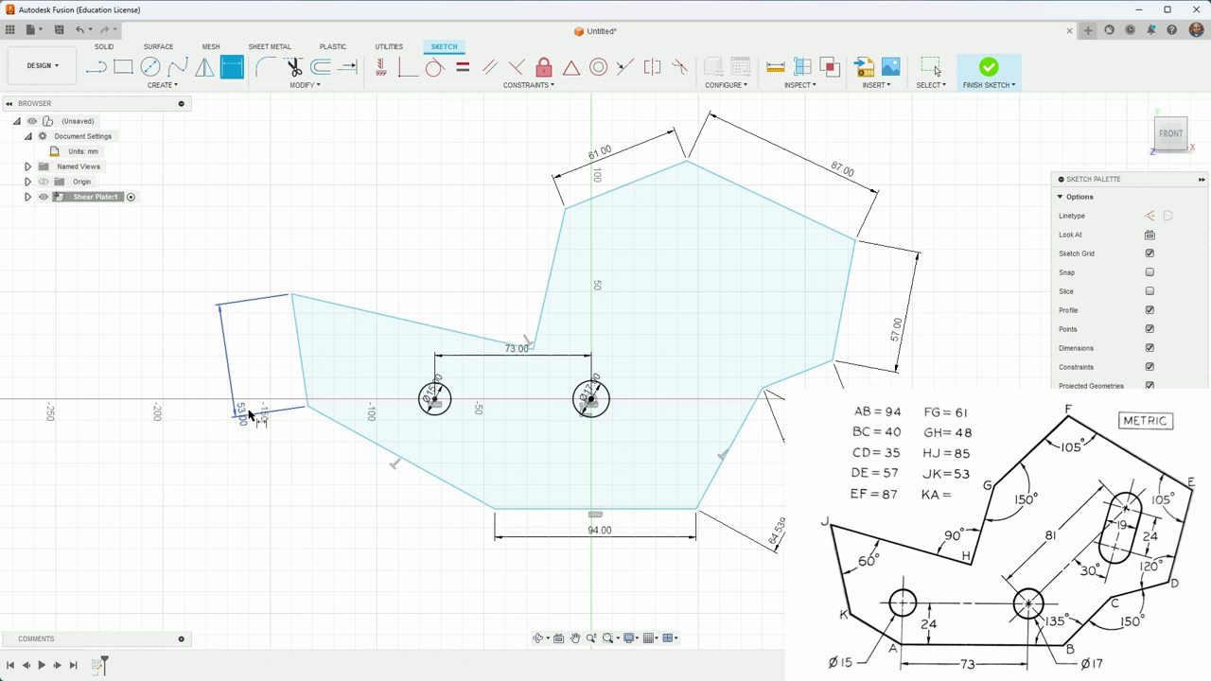
{"action": "key", "text": "Escape"}
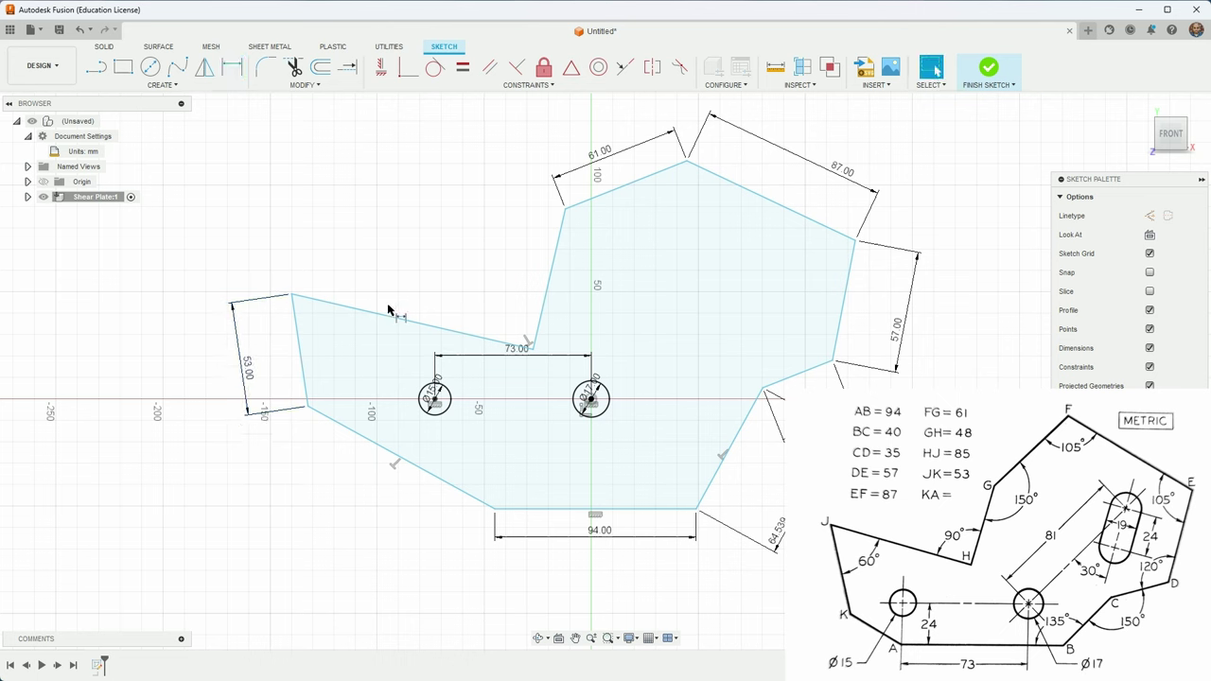
Add an aligned dimension of 85 mm to the outline's upper-left sloping edge HJ.
{"action": "key", "text": "d"}
{"action": "left_click", "coordinate": [392, 319]}
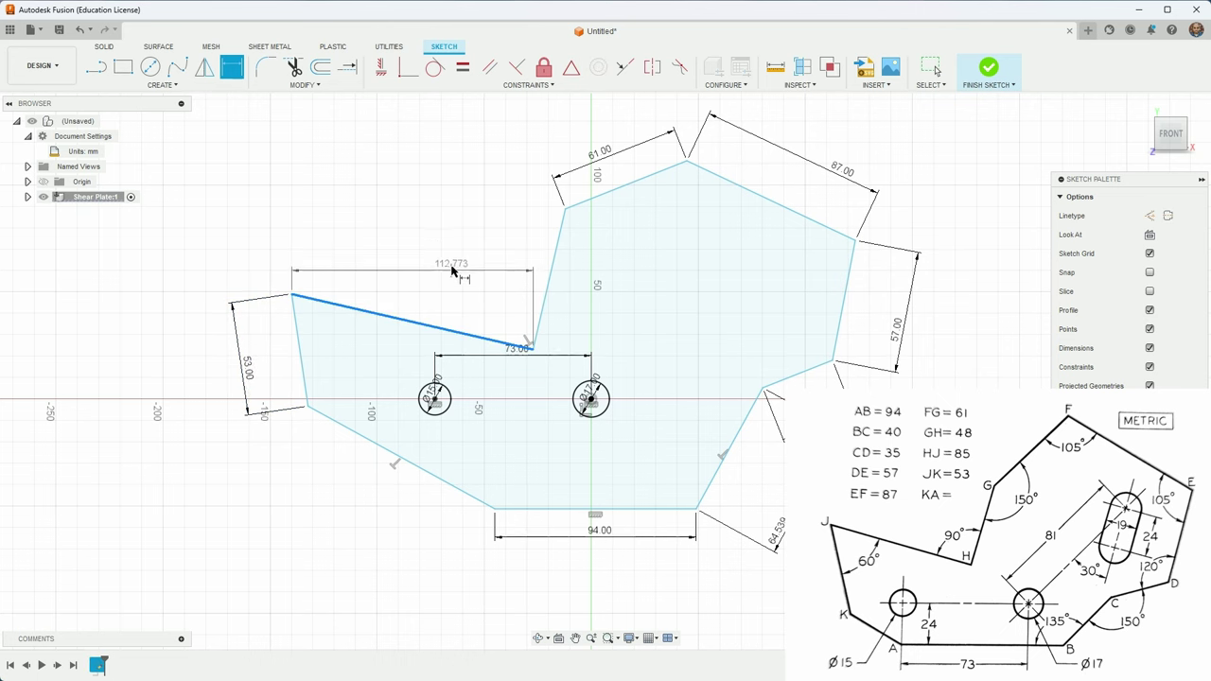
{"action": "left_click", "coordinate": [489, 301]}
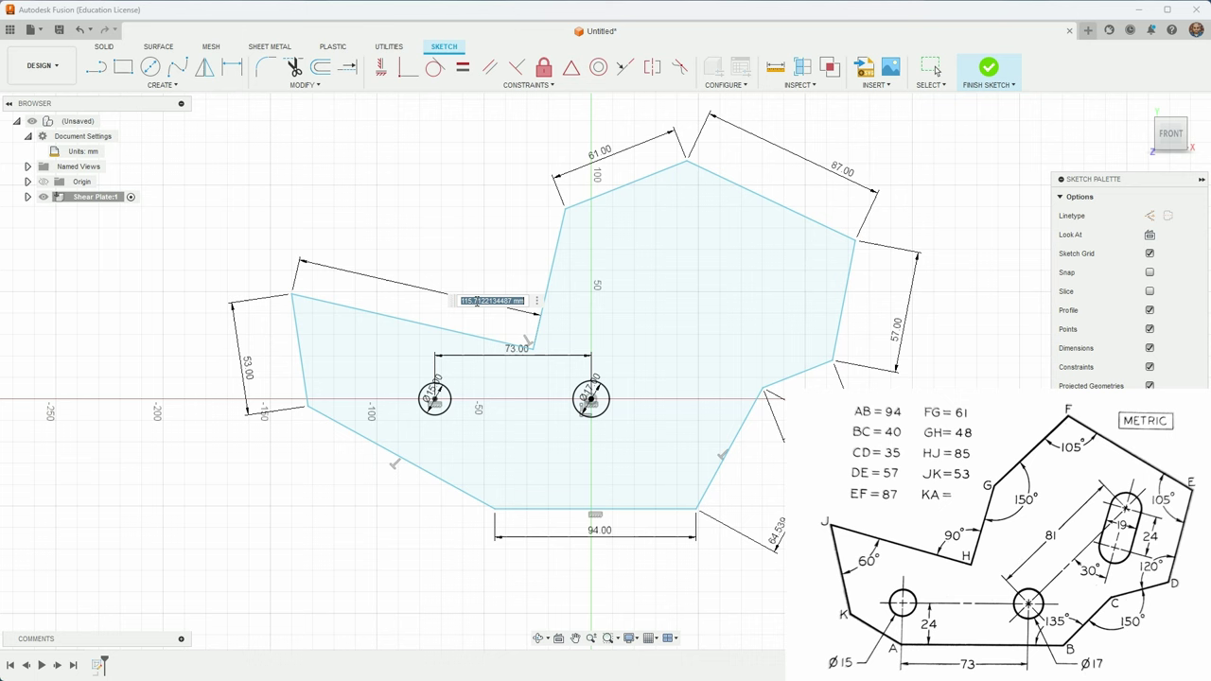
{"action": "type", "text": "85"}
{"action": "key", "text": "Return"}
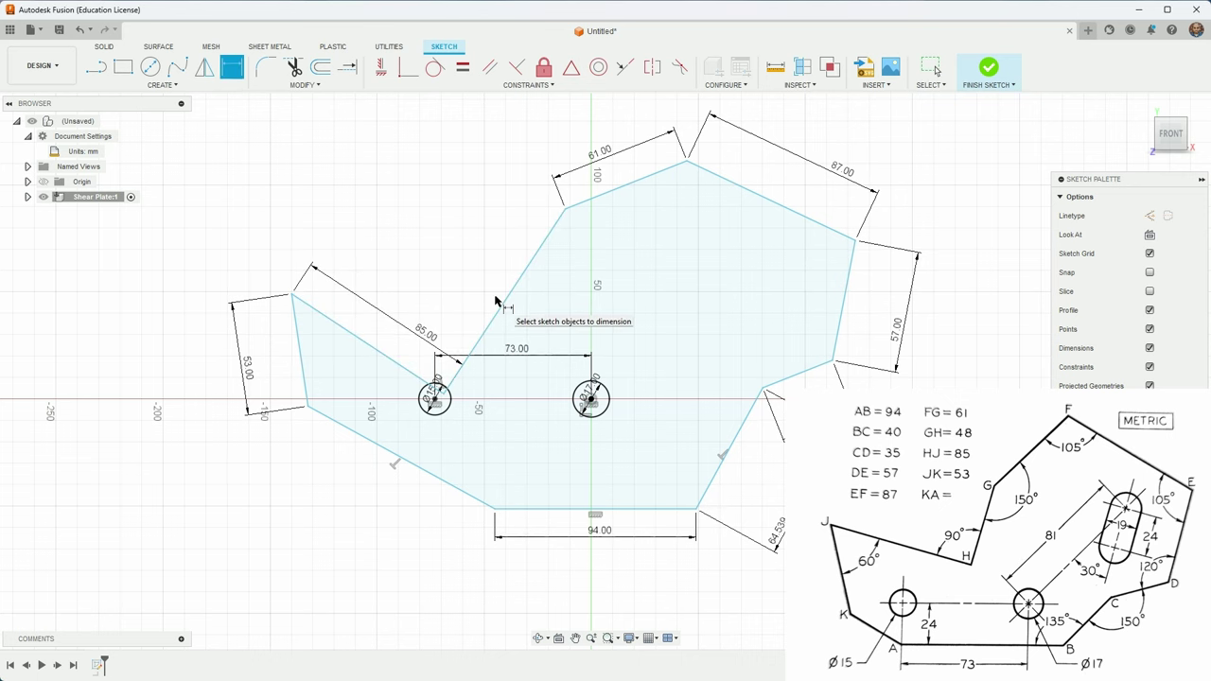
Add an aligned dimension of 48 mm to edge GH, which rises from the notch corner.
{"action": "left_click", "coordinate": [507, 294]}
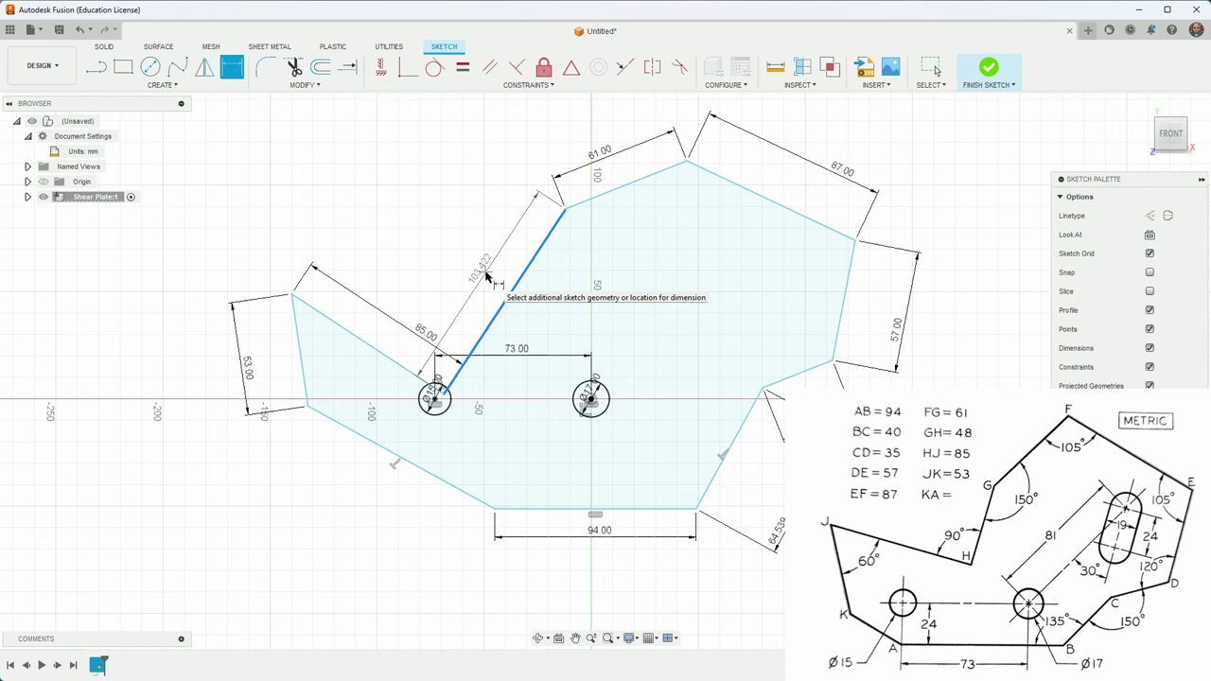
{"action": "left_click", "coordinate": [486, 275]}
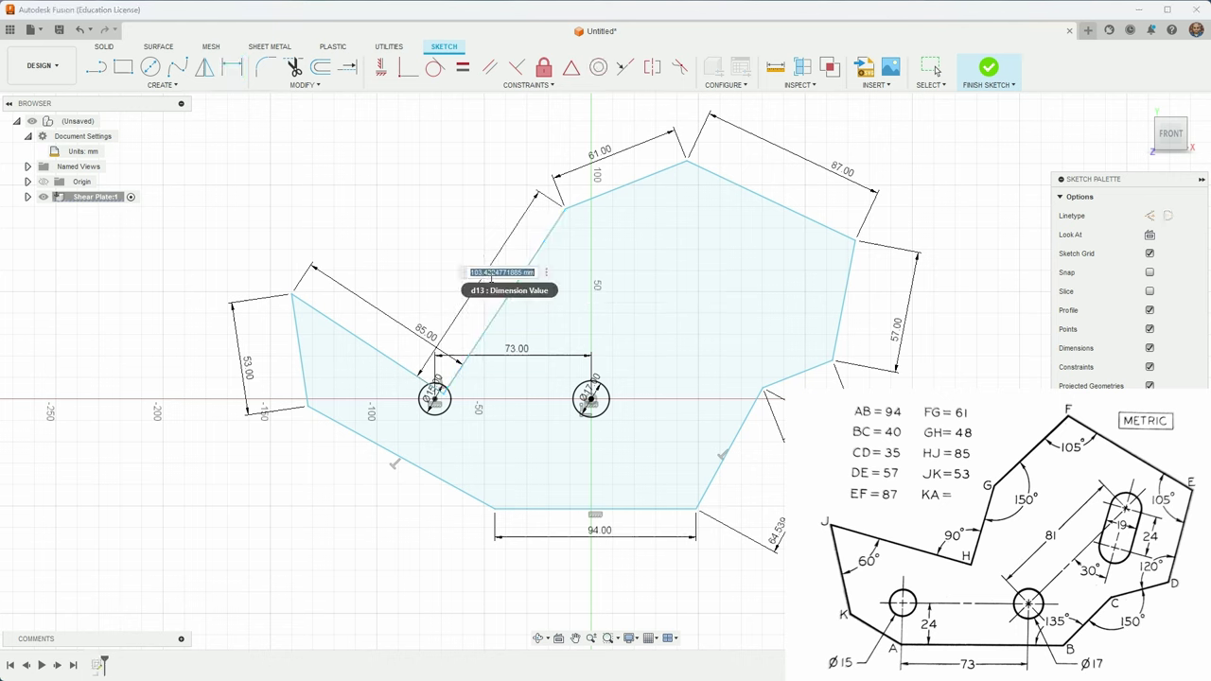
{"action": "type", "text": "48"}
{"action": "key", "text": "Return"}
{"action": "key", "text": "Escape"}
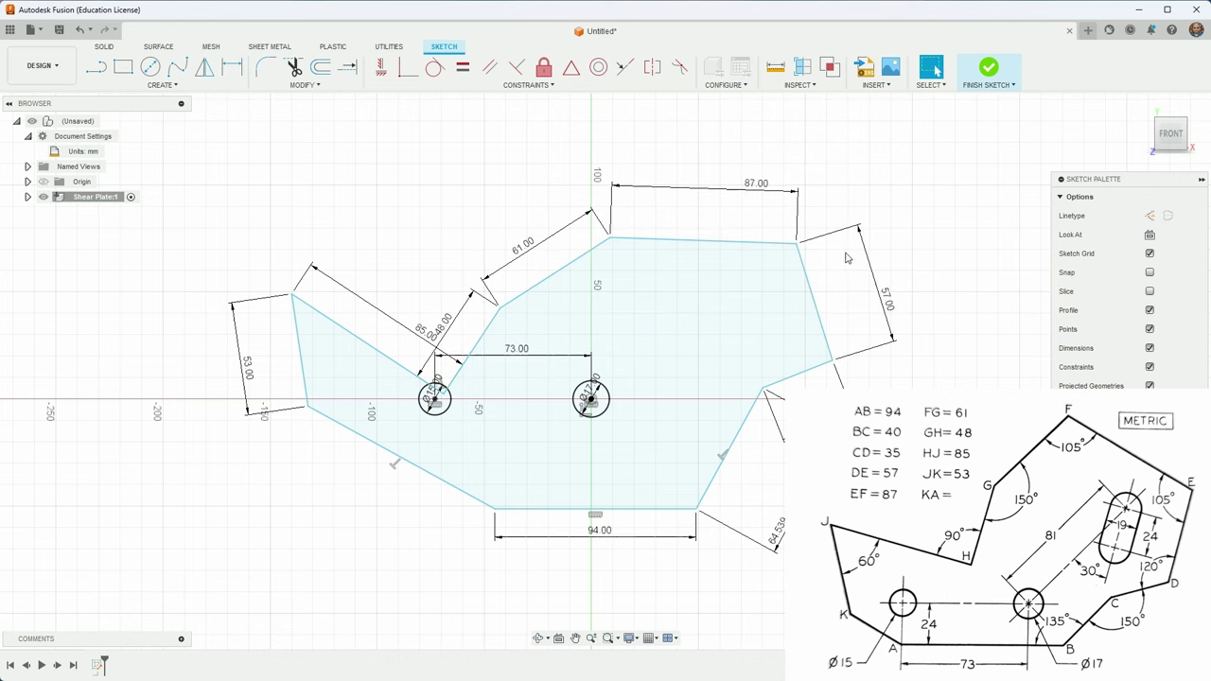
Reposition the outline by its notch corner H, and add a 105° angle dimension between edges FG and EF at the top corner.
{"action": "mouse_move", "coordinate": [451, 400]}
{"action": "left_mouse_down"}
{"action": "mouse_move", "coordinate": [440, 377]}
{"action": "mouse_move", "coordinate": [468, 319]}
{"action": "left_mouse_up"}
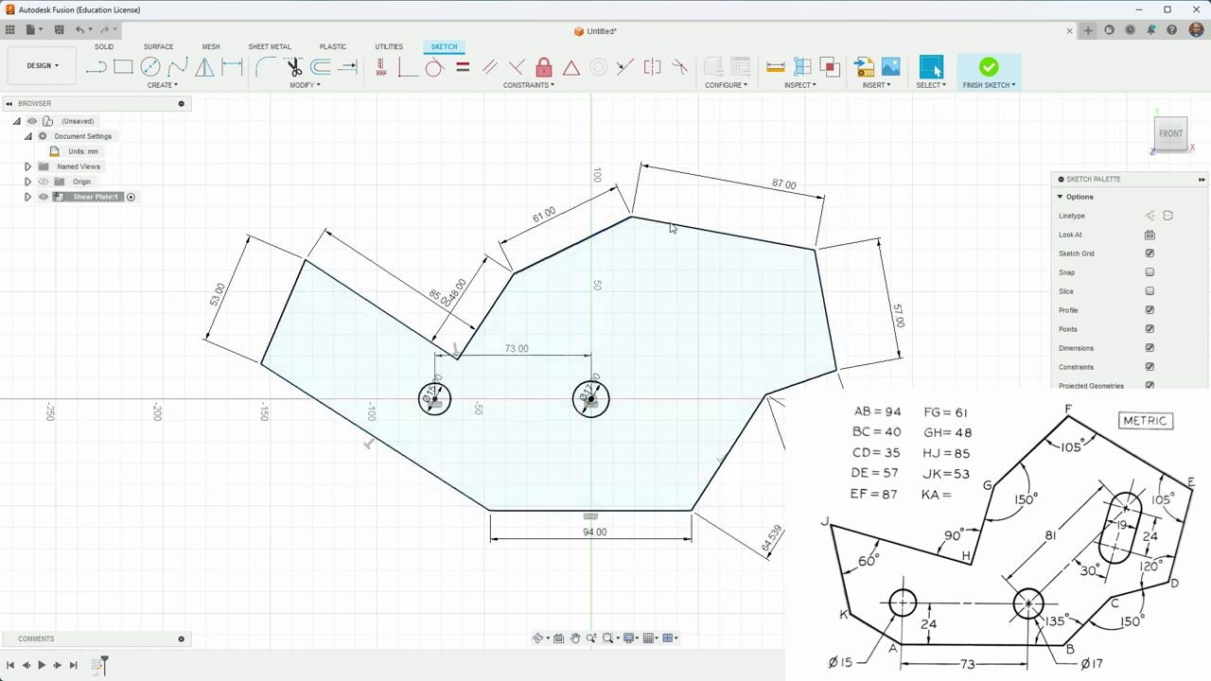
{"action": "key", "text": "d"}
{"action": "left_click", "coordinate": [605, 232]}
{"action": "left_click", "coordinate": [651, 223]}
{"action": "left_click", "coordinate": [640, 254]}
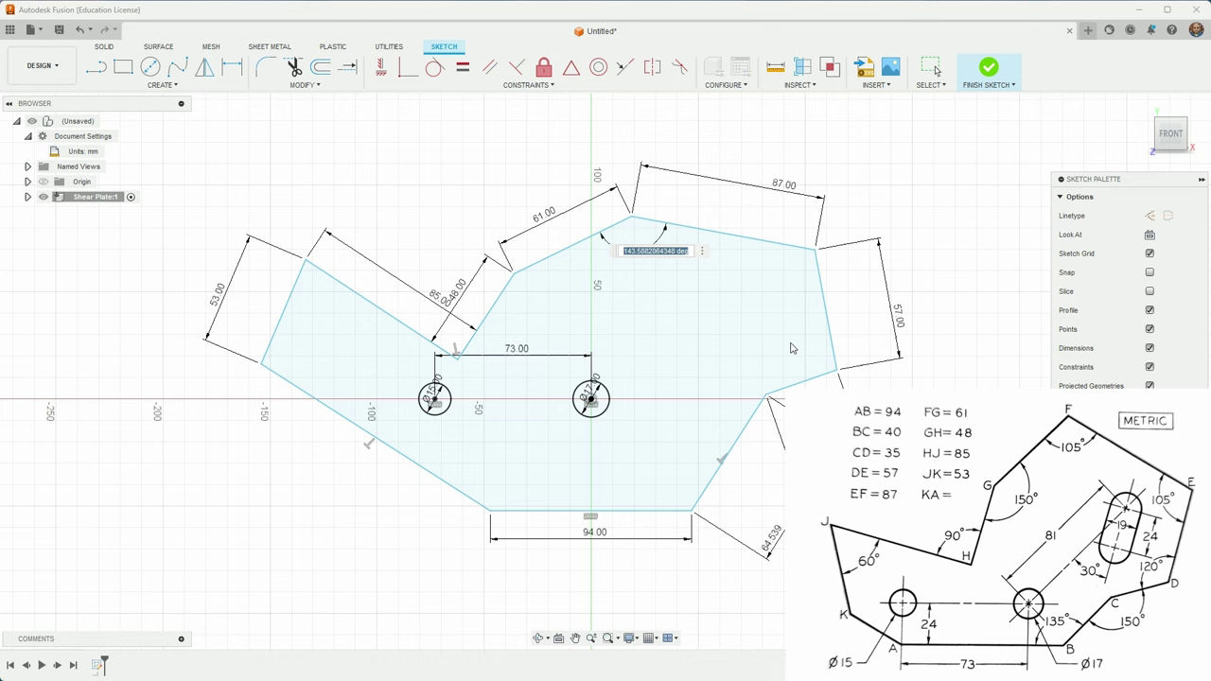
{"action": "type", "text": "105"}
{"action": "key", "text": "Return"}
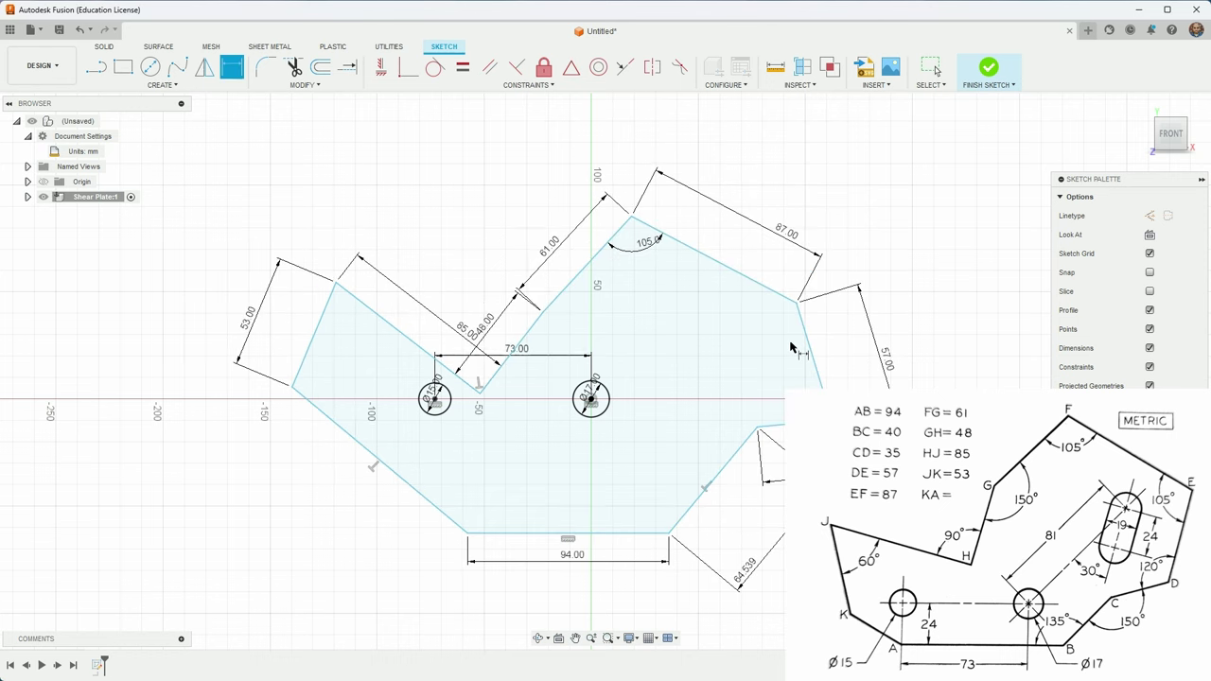
{"action": "left_click", "coordinate": [776, 295]}
{"action": "left_click", "coordinate": [816, 360]}
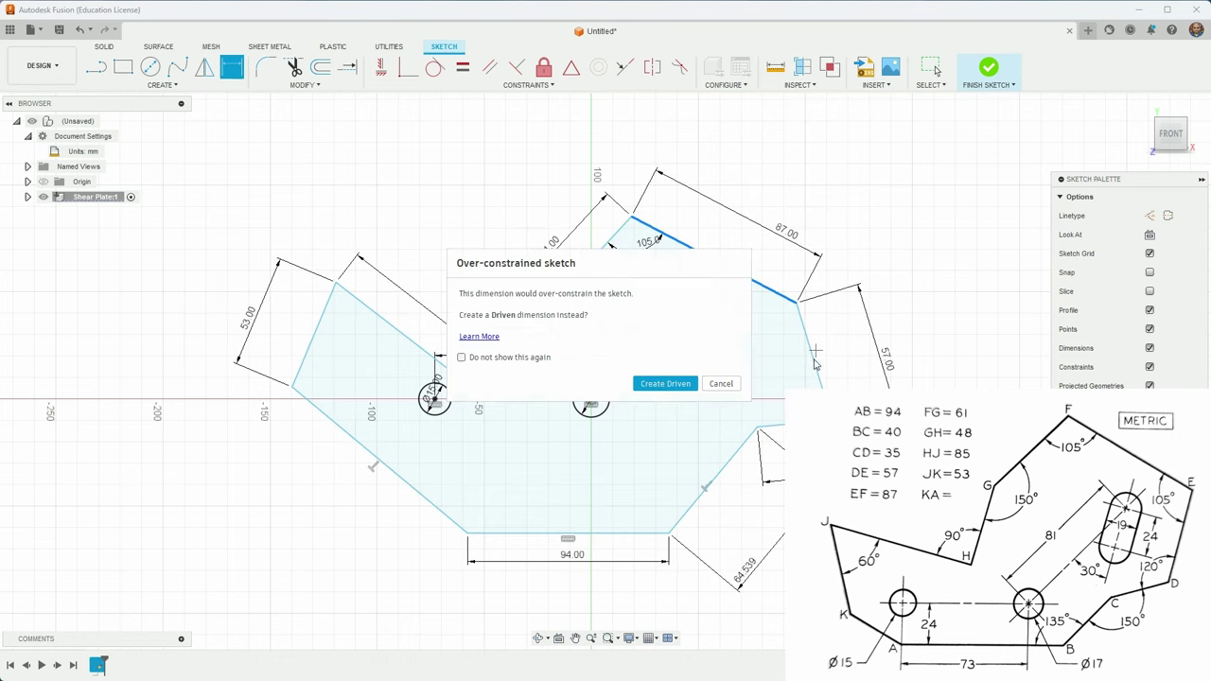
{"action": "key", "text": "Escape"}
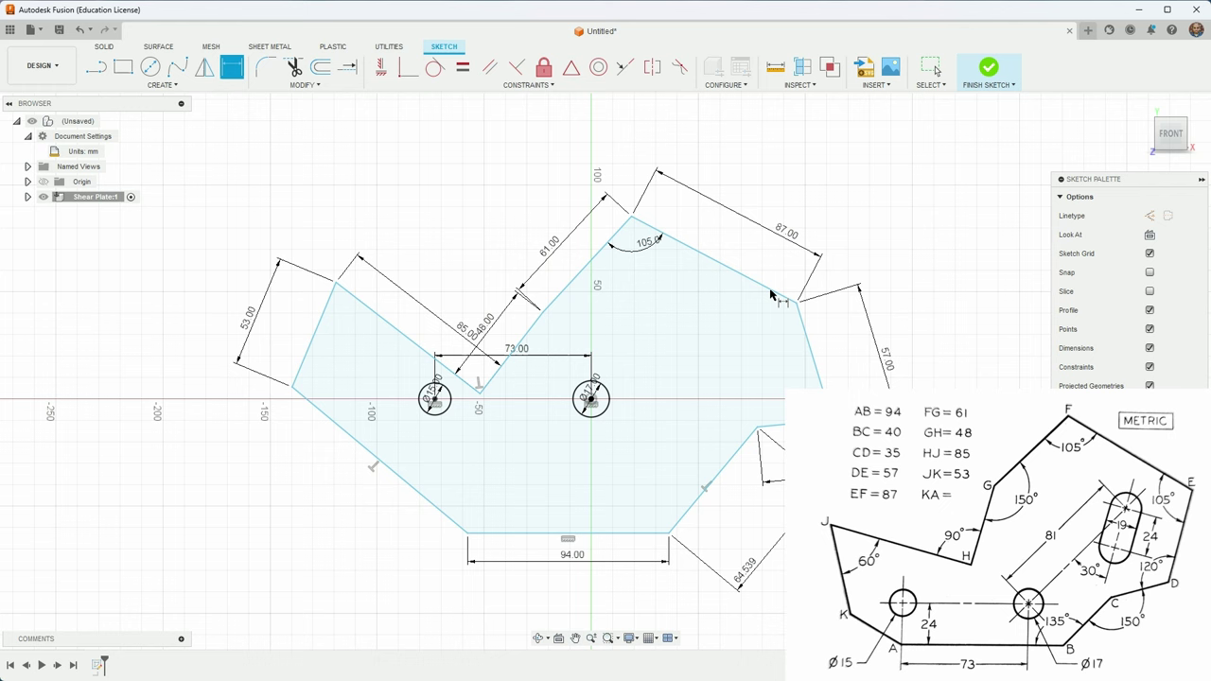
Add a 105° angle dimension between edges EF and DE at corner E.
{"action": "left_click", "coordinate": [771, 295]}
{"action": "left_click", "coordinate": [804, 326]}
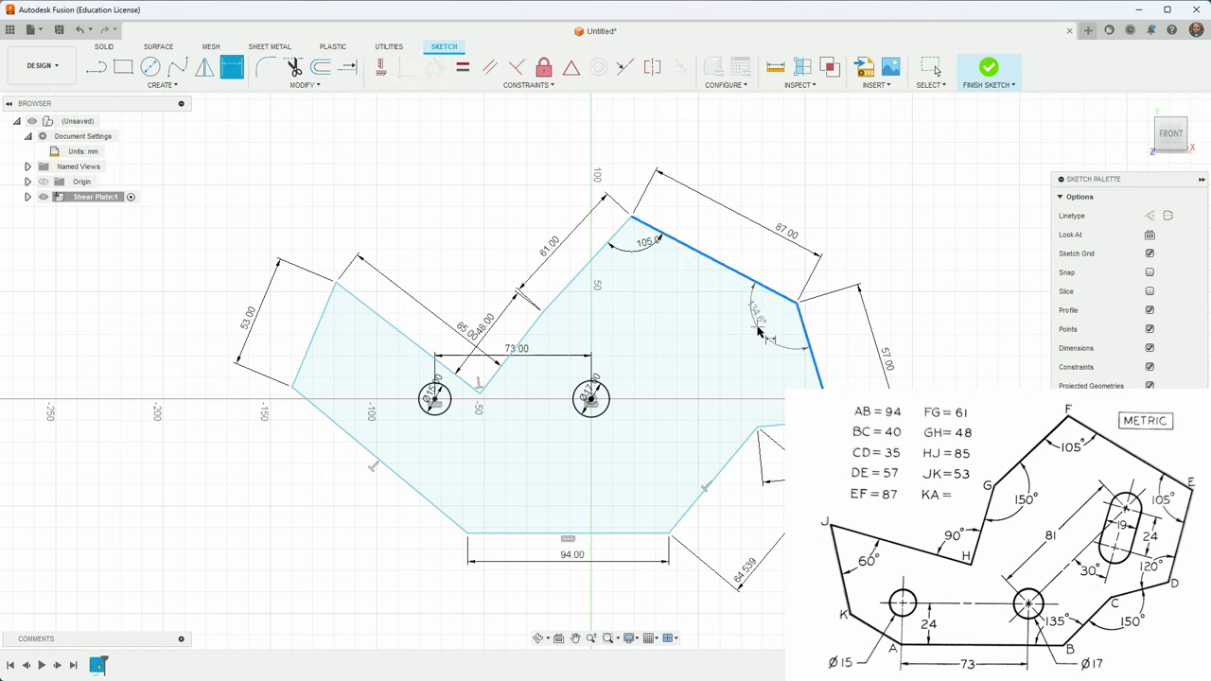
{"action": "left_click", "coordinate": [771, 339]}
{"action": "type", "text": "105"}
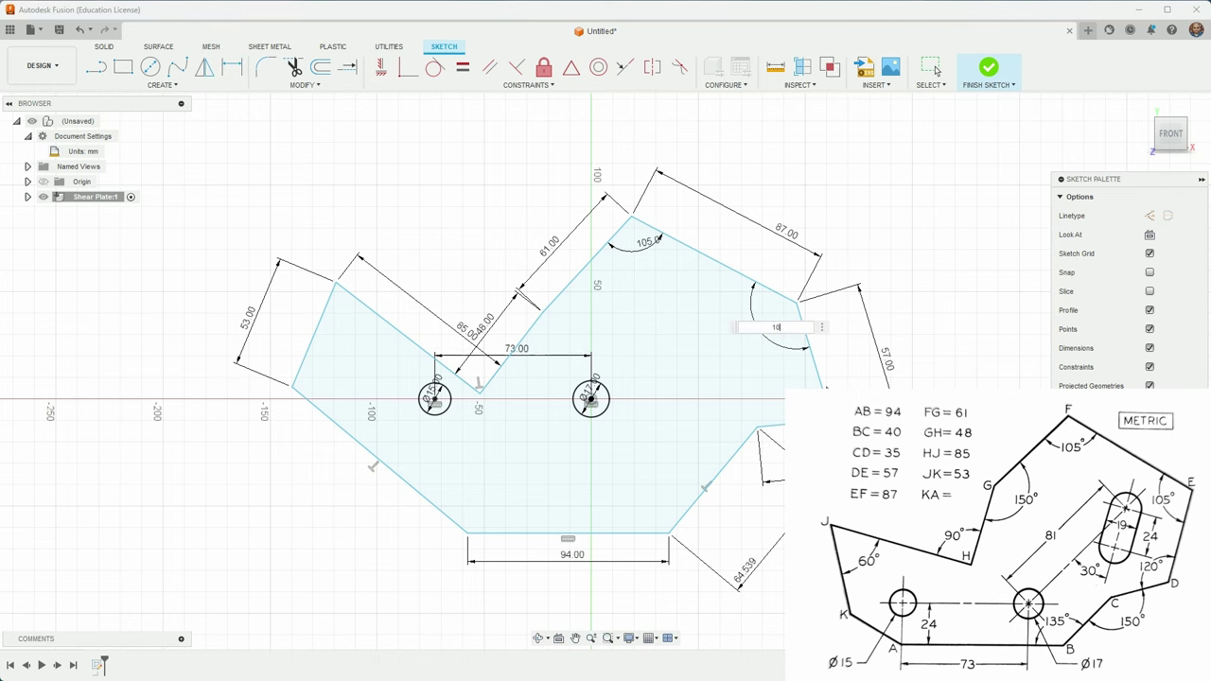
{"action": "key", "text": "Return"}
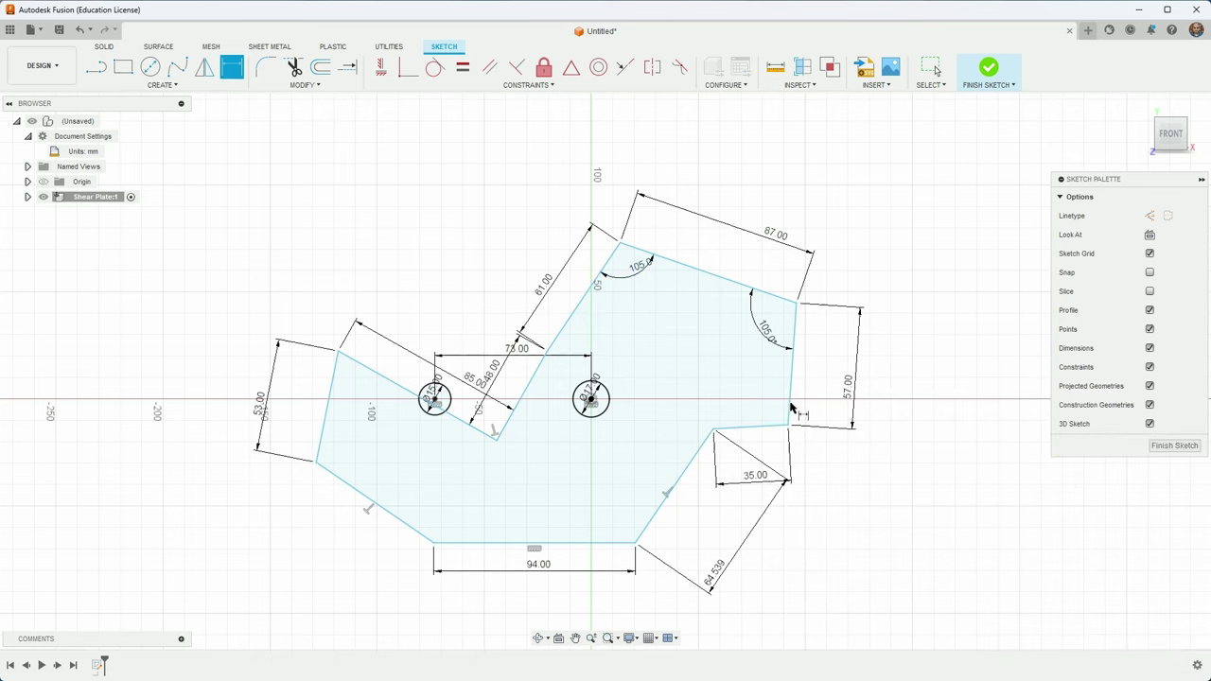
Add a 120° angle dimension between edges DE and CD at corner D.
{"action": "left_click", "coordinate": [792, 407]}
{"action": "left_click", "coordinate": [762, 429]}
{"action": "left_click", "coordinate": [771, 402]}
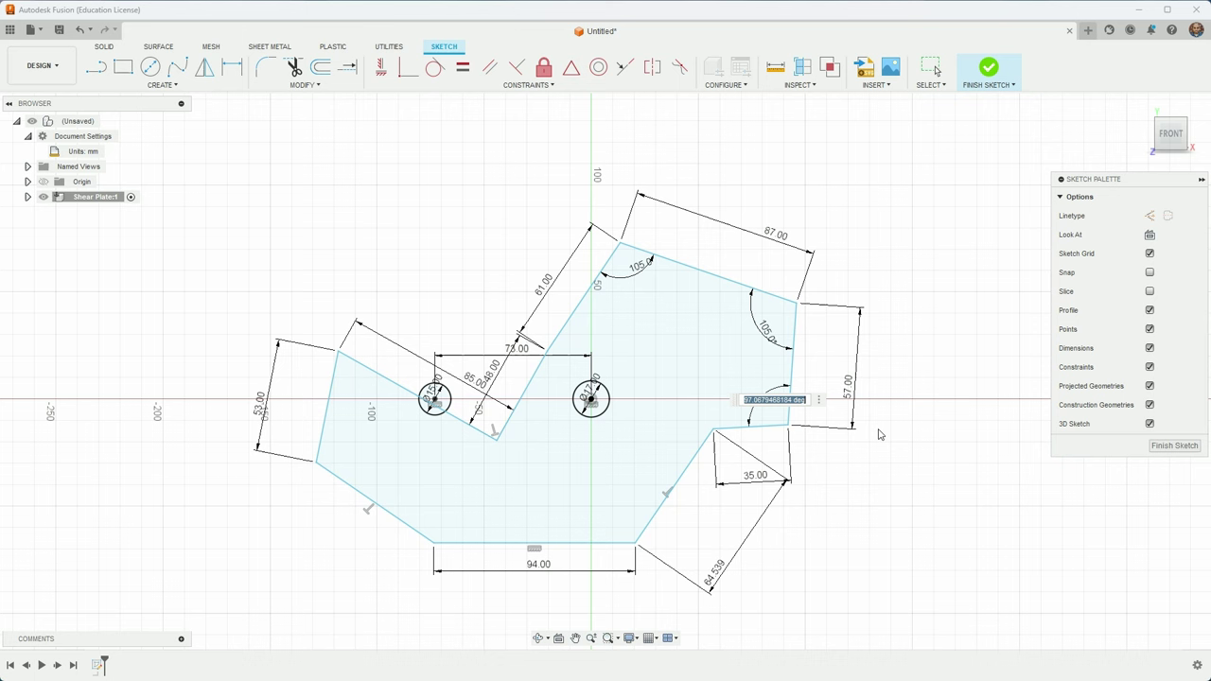
{"action": "type", "text": "120"}
{"action": "key", "text": "Return"}
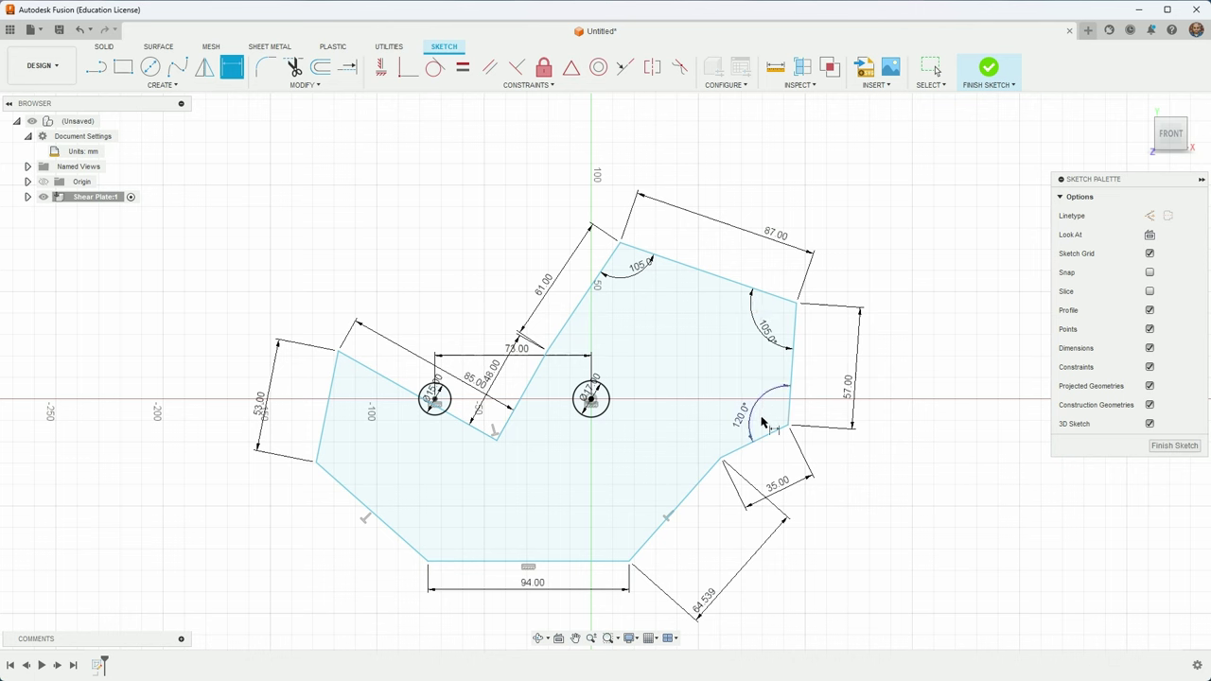
Add a 150° angle dimension on the outer side of corner C, between edges CD and BC.
{"action": "left_click", "coordinate": [749, 449]}
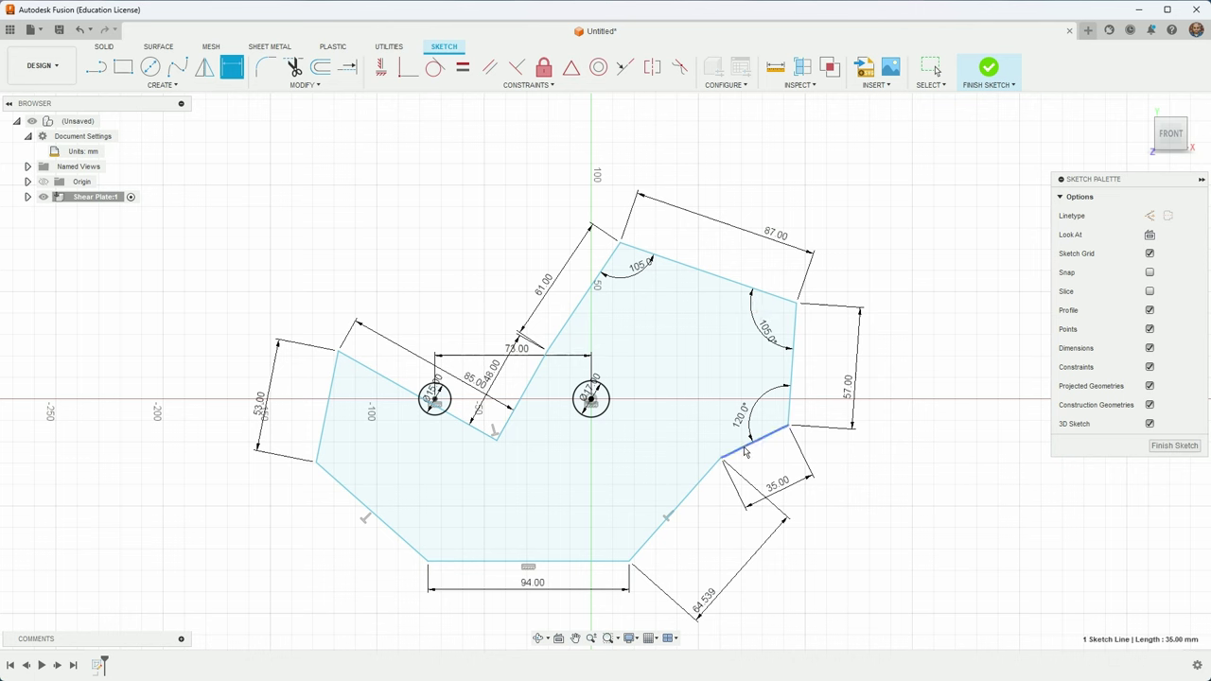
{"action": "left_click", "coordinate": [700, 484]}
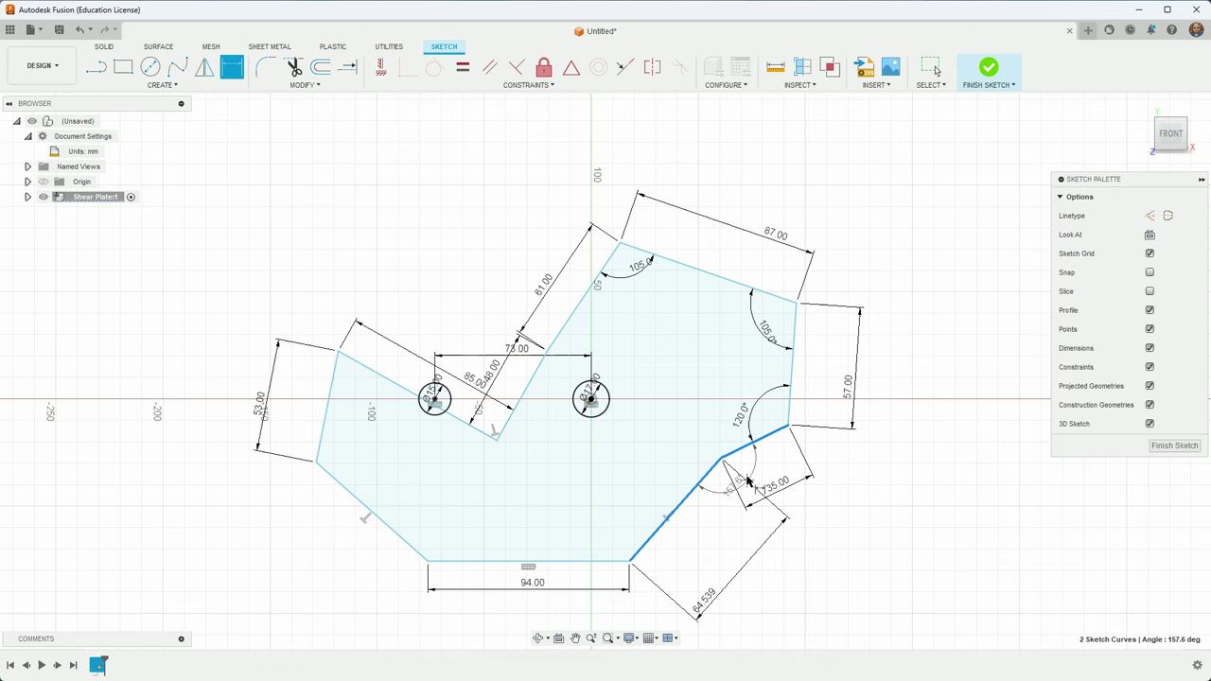
{"action": "left_click", "coordinate": [762, 484]}
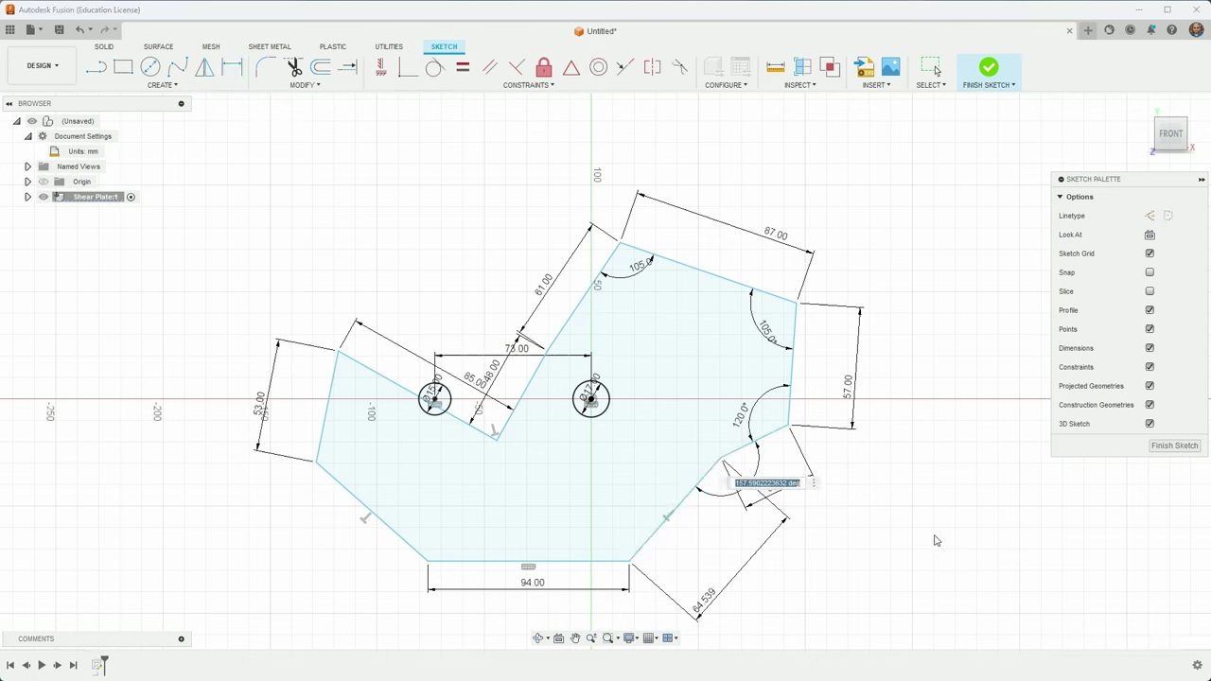
{"action": "type", "text": "150"}
{"action": "key", "text": "Return"}
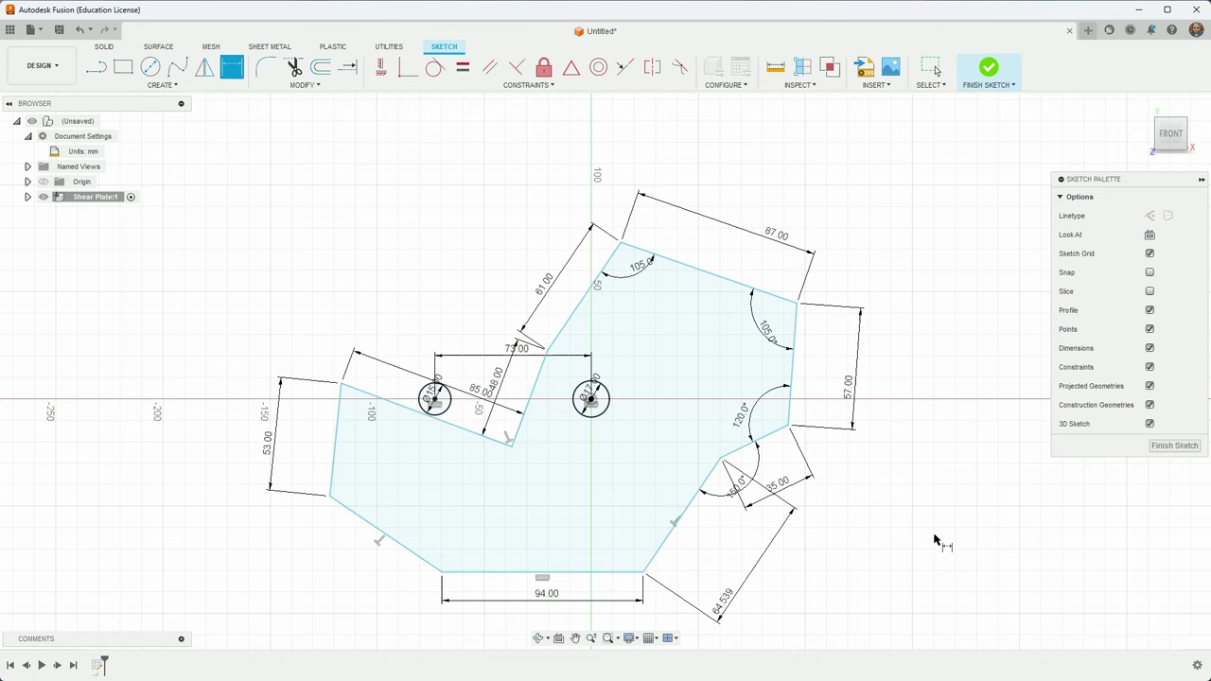
Add a 135° angle dimension inside corner B, between edge BC and the horizontal bottom edge AB.
{"action": "left_click", "coordinate": [667, 544]}
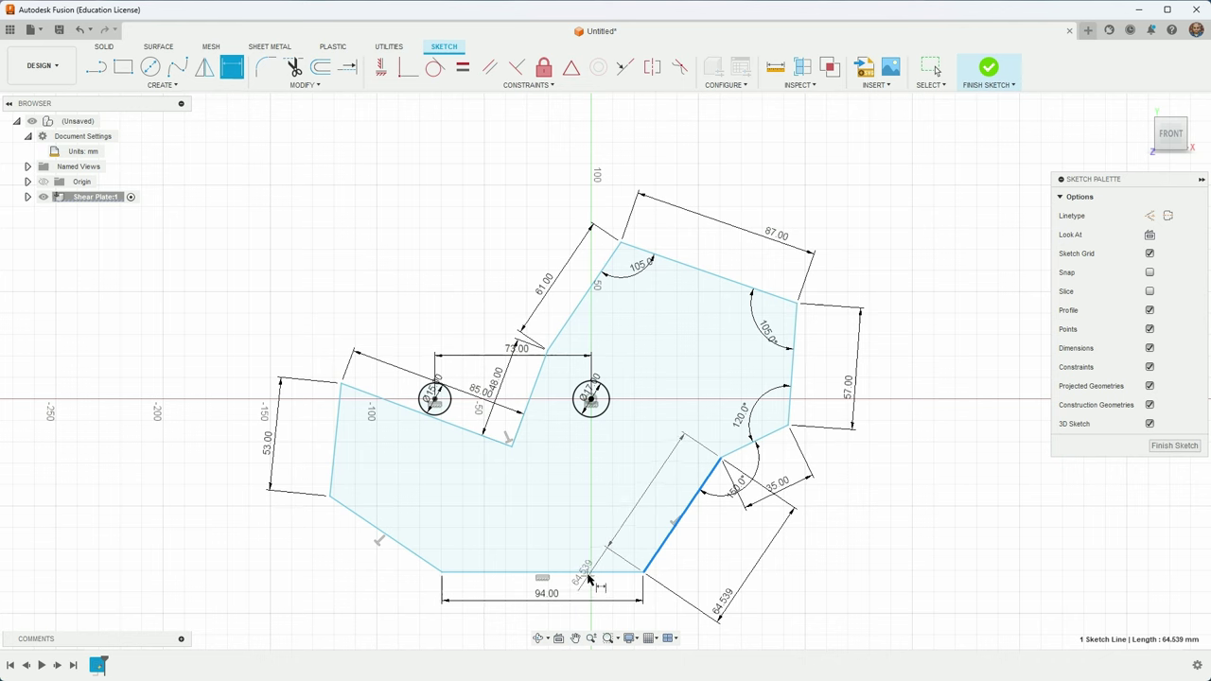
{"action": "left_click", "coordinate": [602, 572]}
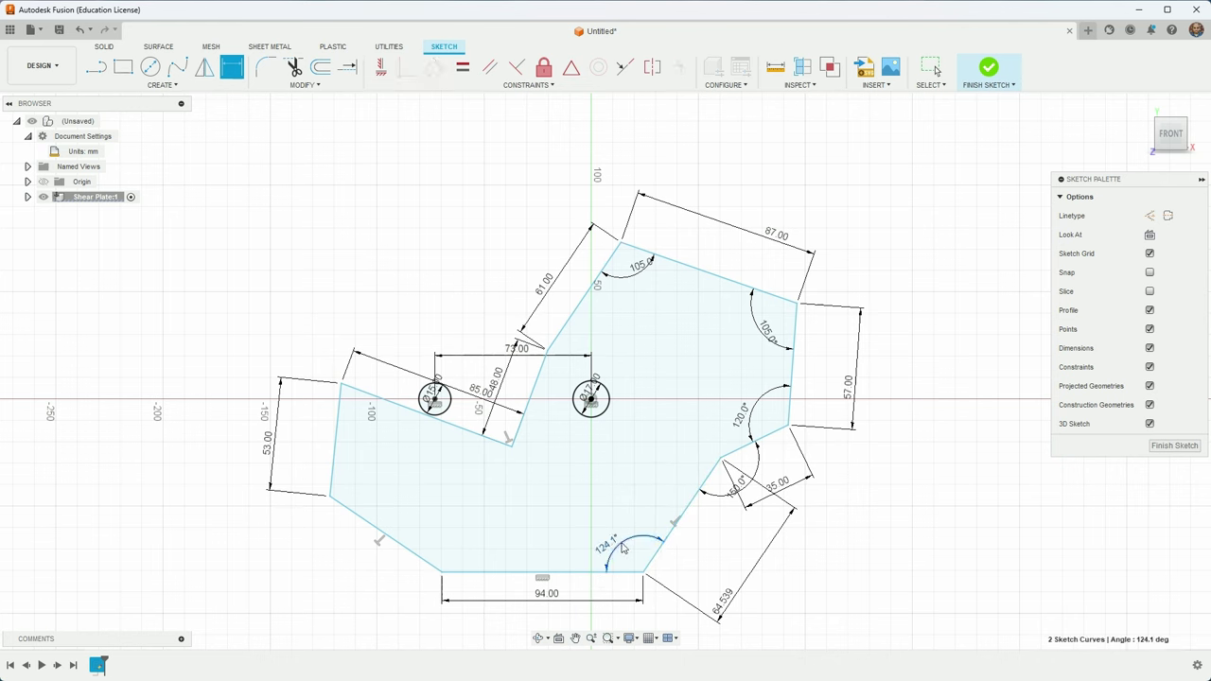
{"action": "left_click", "coordinate": [623, 549]}
{"action": "type", "text": "135"}
{"action": "key", "text": "Return"}
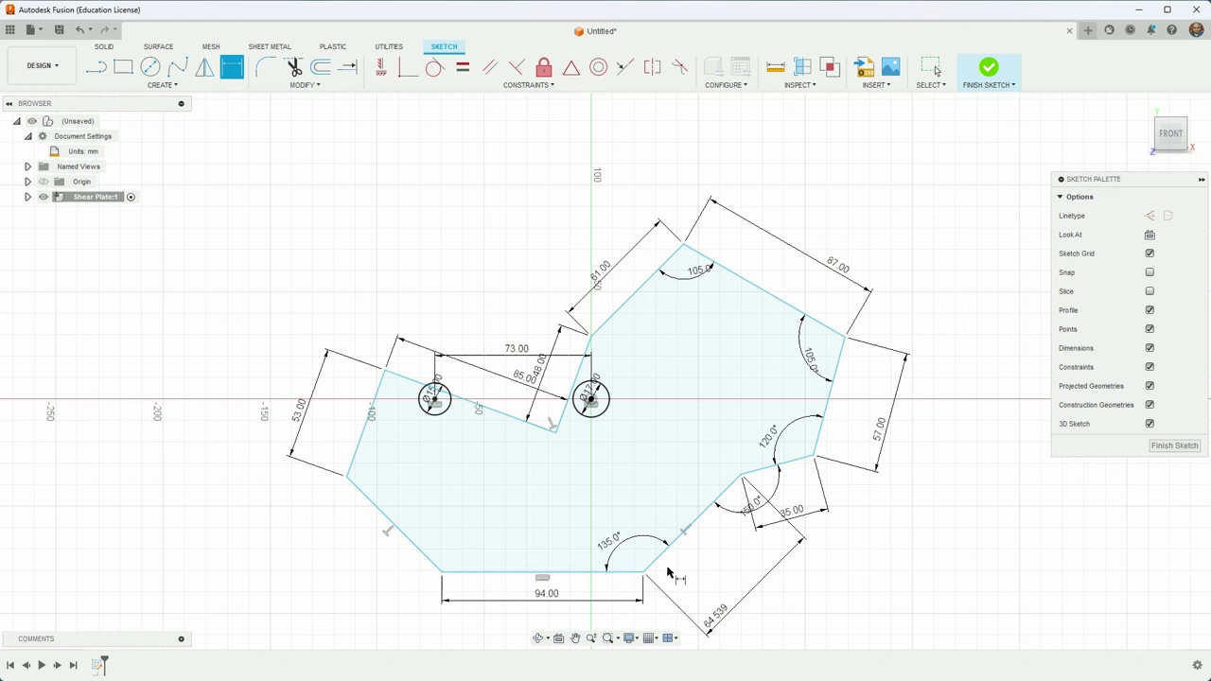
{"action": "left_click", "coordinate": [434, 565]}
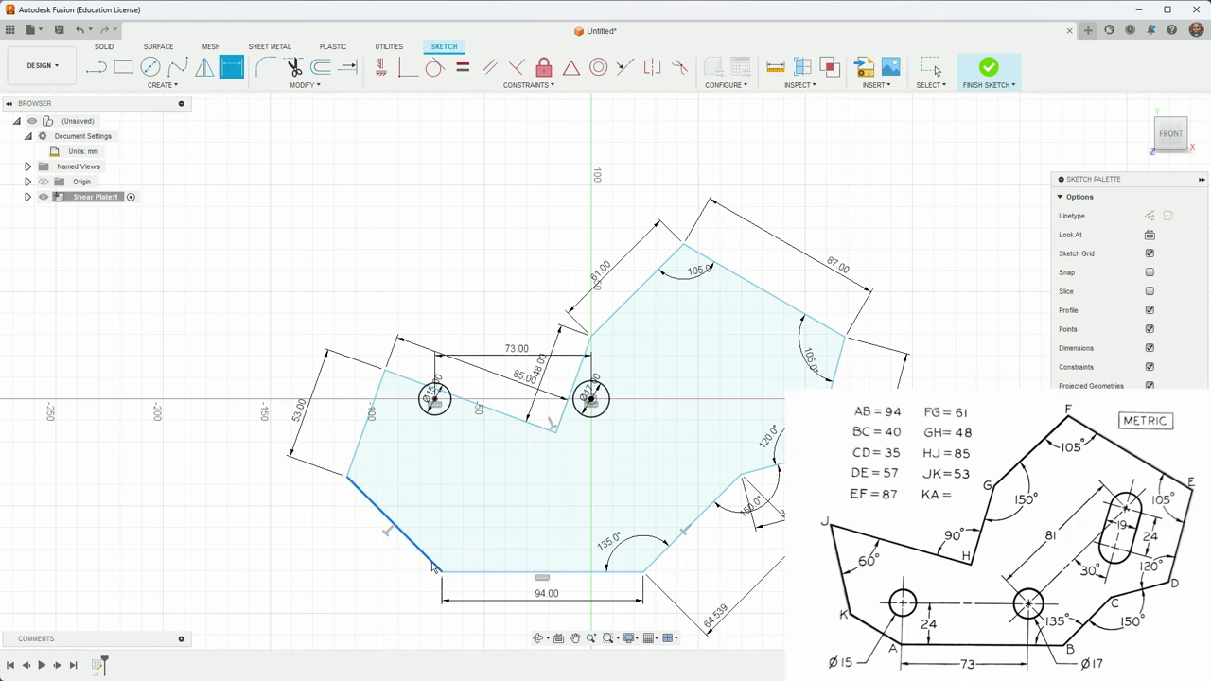
{"action": "left_click", "coordinate": [475, 573]}
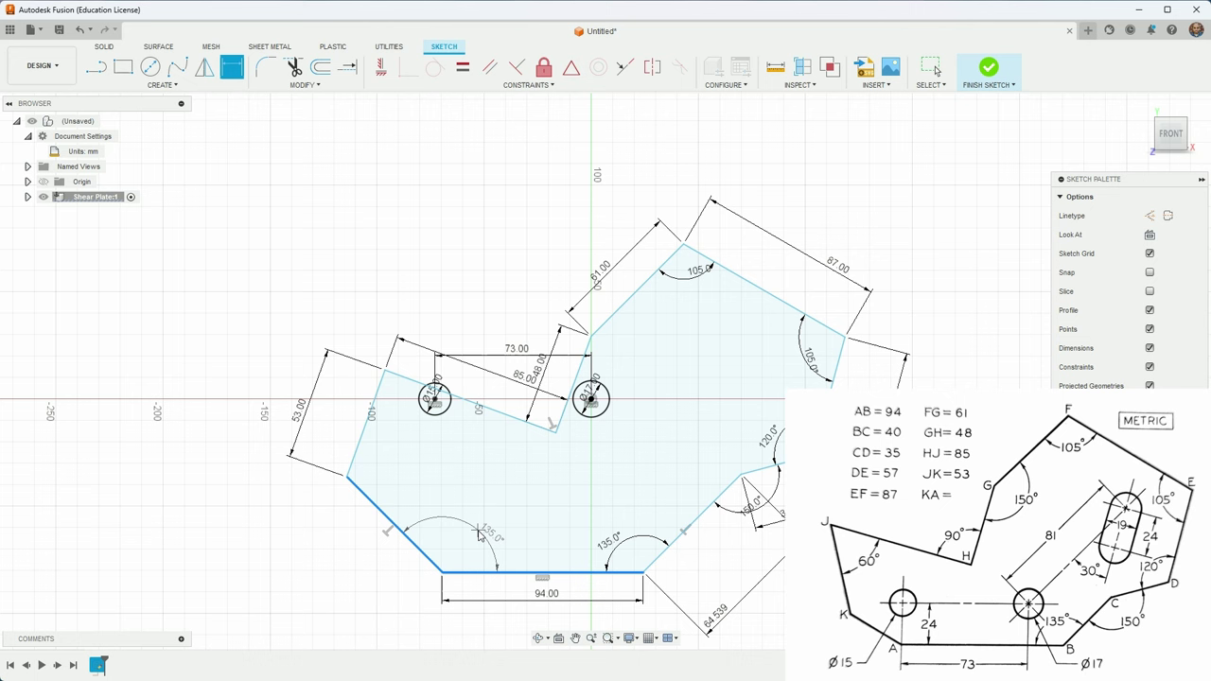
{"action": "key", "text": "Escape"}
Add an angle dimension inside corner J, between edges JK and HJ, accepting its current value.
{"action": "left_click", "coordinate": [376, 401]}
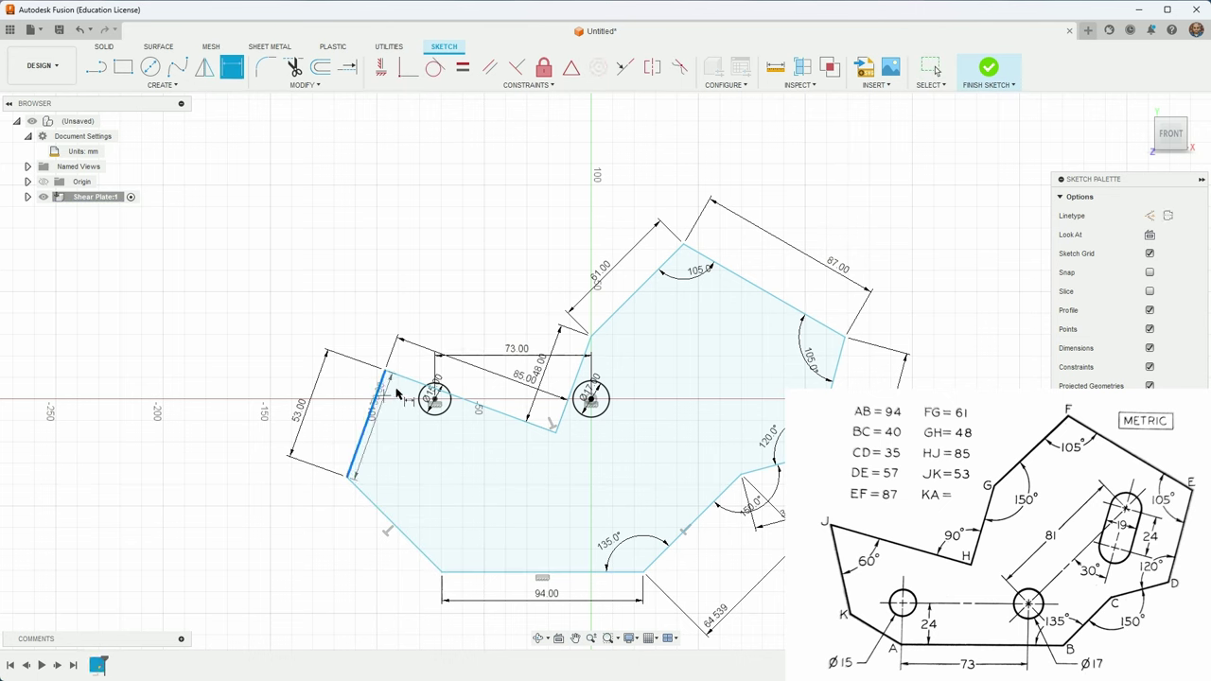
{"action": "left_click", "coordinate": [426, 384]}
{"action": "left_click", "coordinate": [406, 429]}
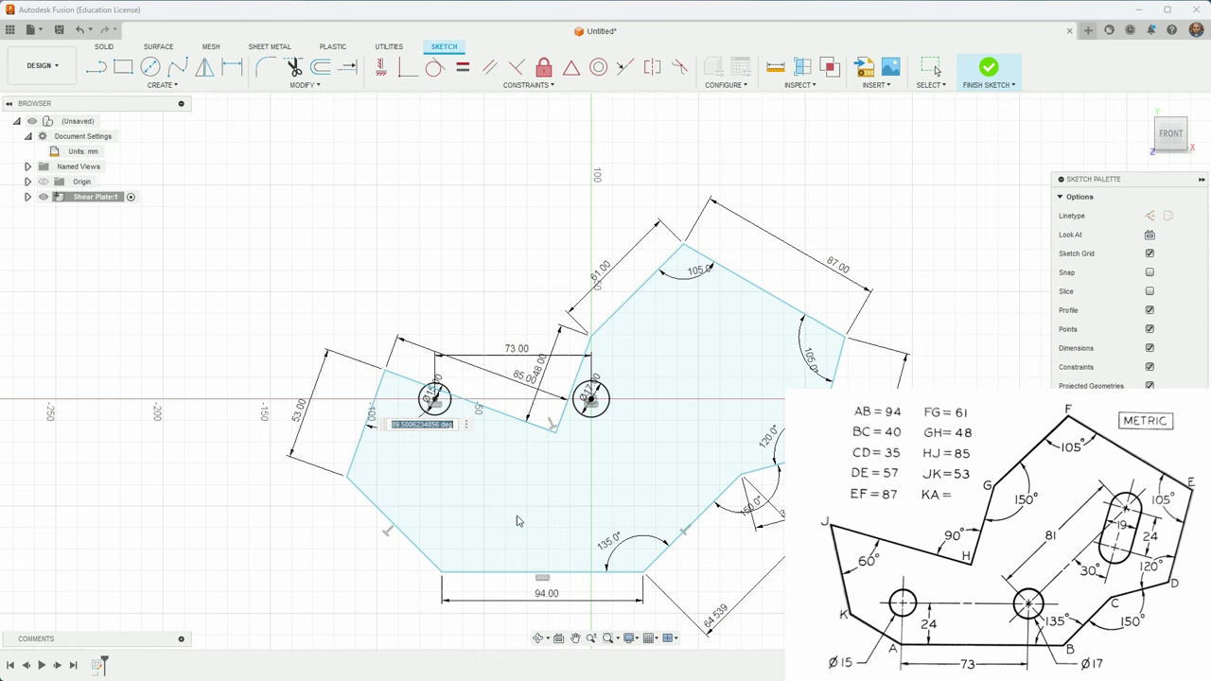
{"action": "key", "text": "Return"}
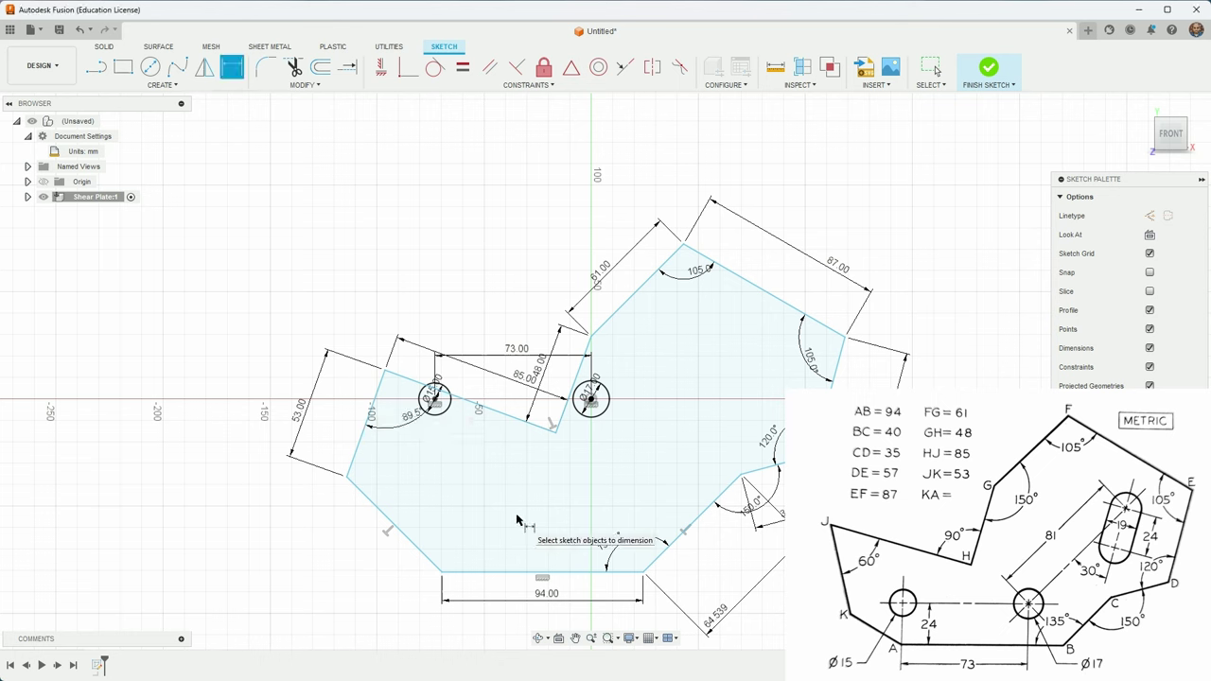
{"action": "key", "text": "Escape"}
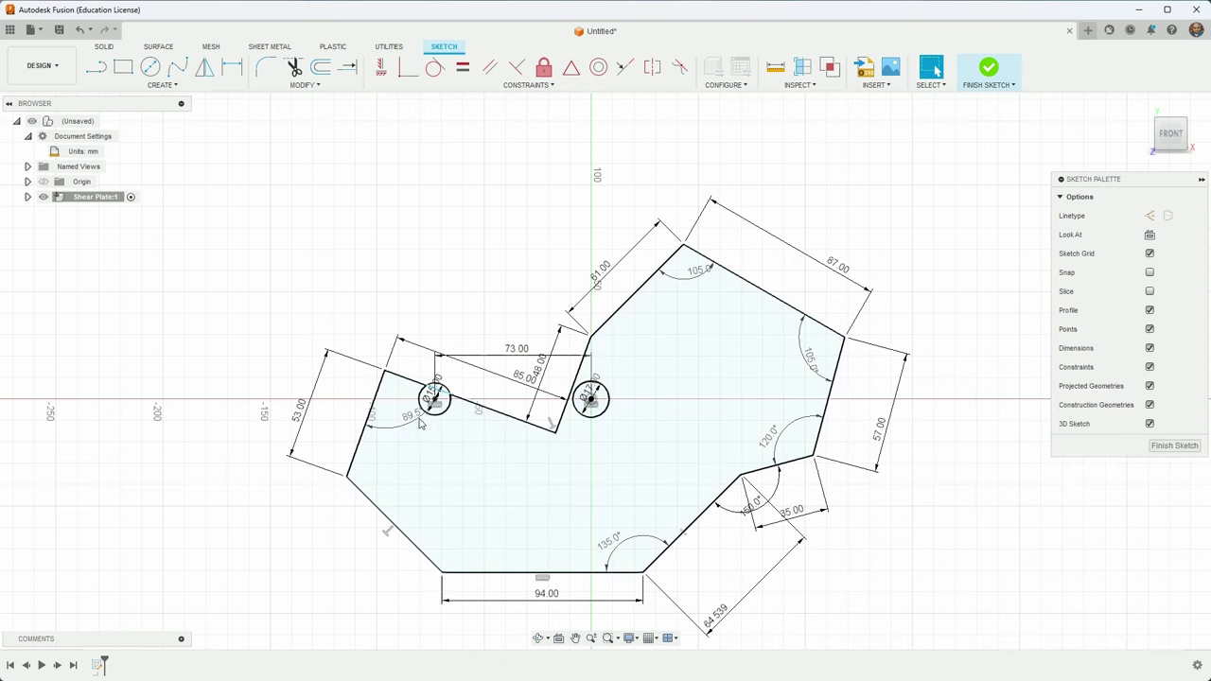
Try to set the angle dimension at corner J to 60°.
{"action": "left_click", "coordinate": [417, 423]}
{"action": "double_click", "coordinate": [413, 420]}
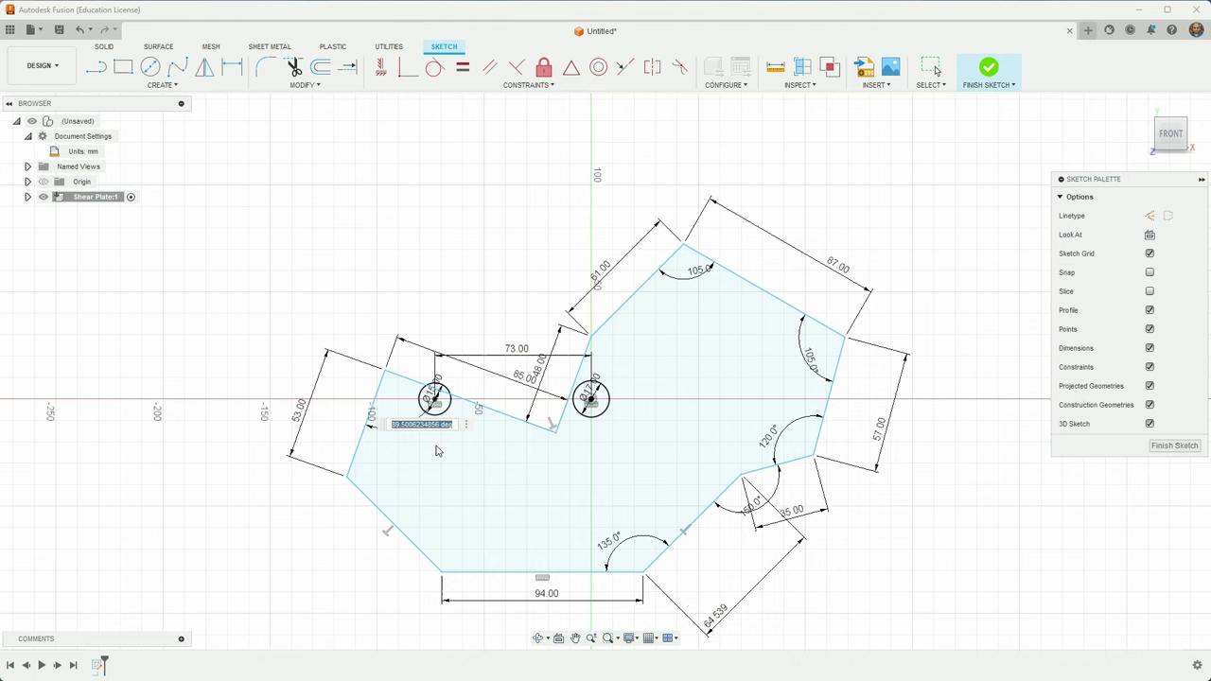
{"action": "type", "text": "60"}
{"action": "key", "text": "Return"}
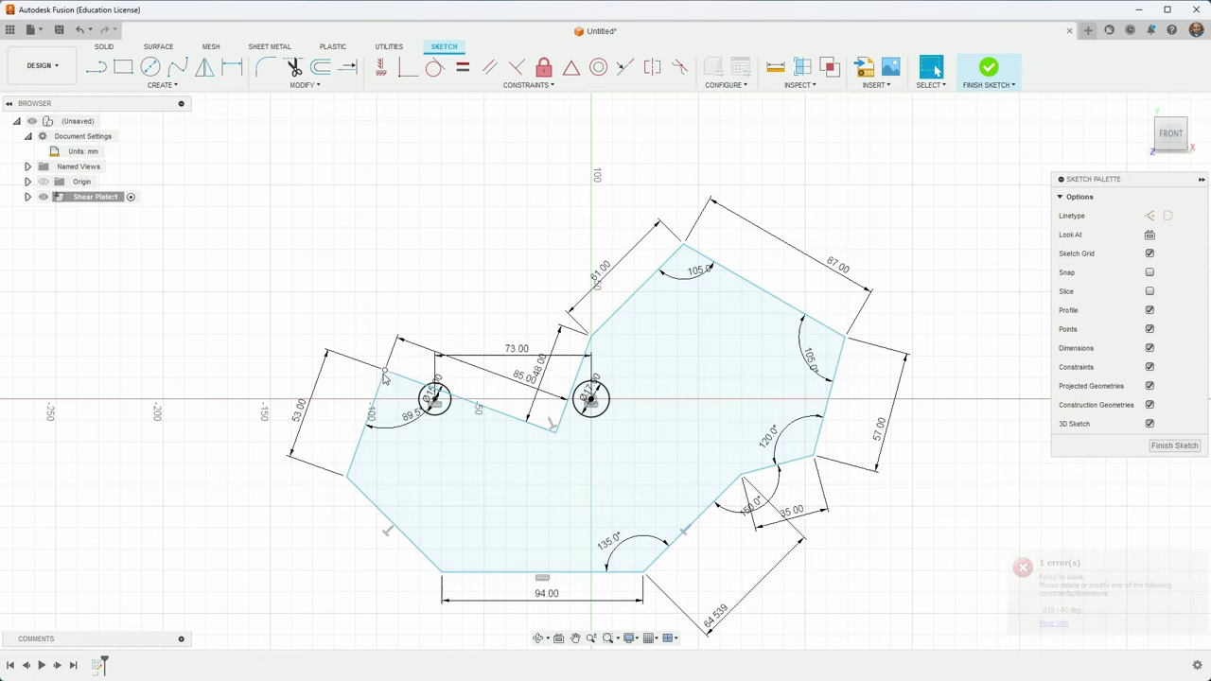
{"action": "double_click", "coordinate": [411, 417]}
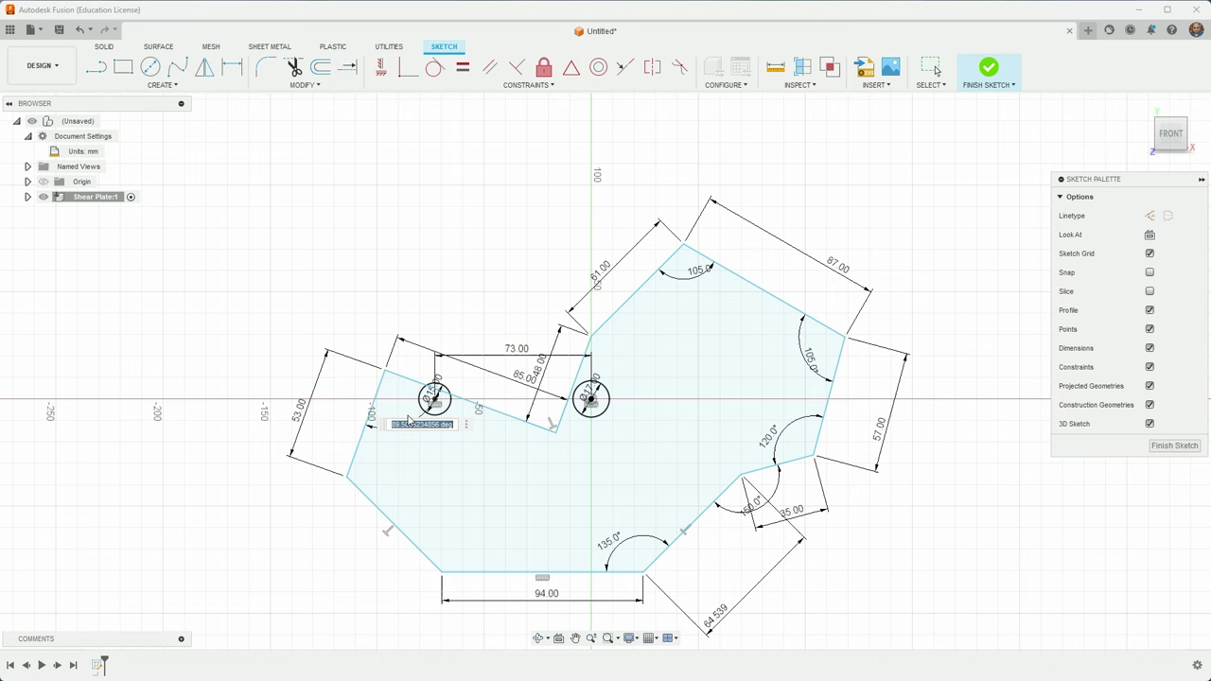
{"action": "type", "text": "60"}
{"action": "key", "text": "Return"}
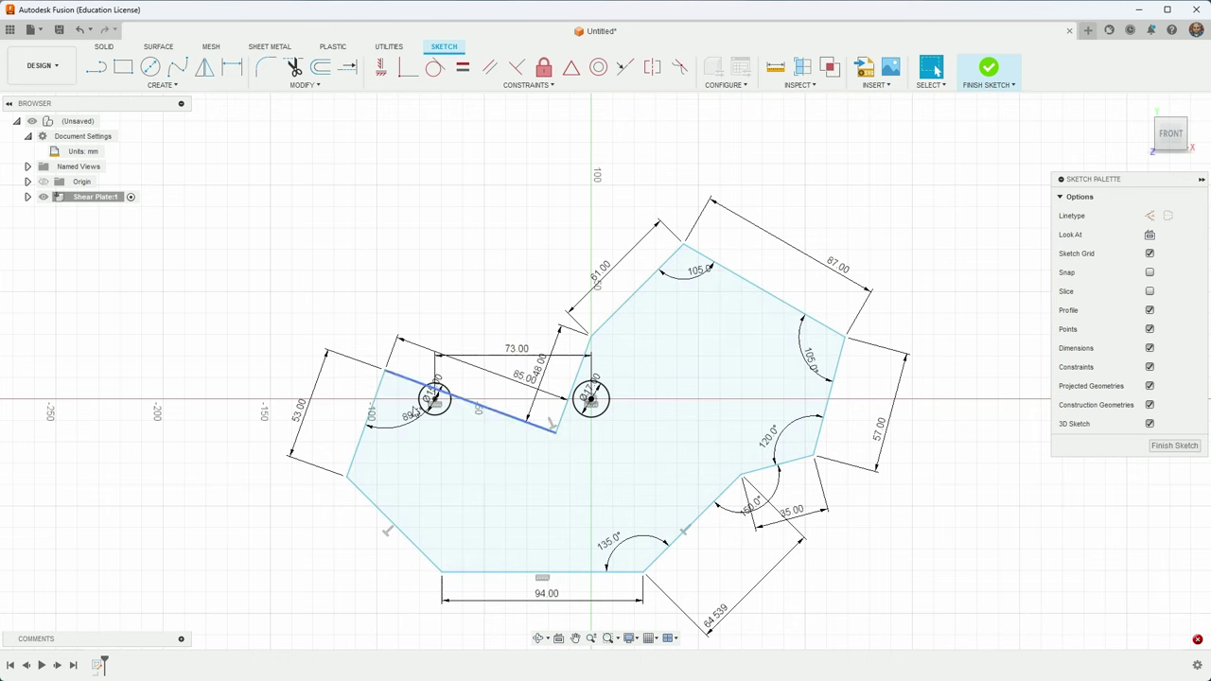
Reposition the outline by moving its corner J to about X -110 mm, Y 33 mm.
{"action": "left_click", "coordinate": [409, 426]}
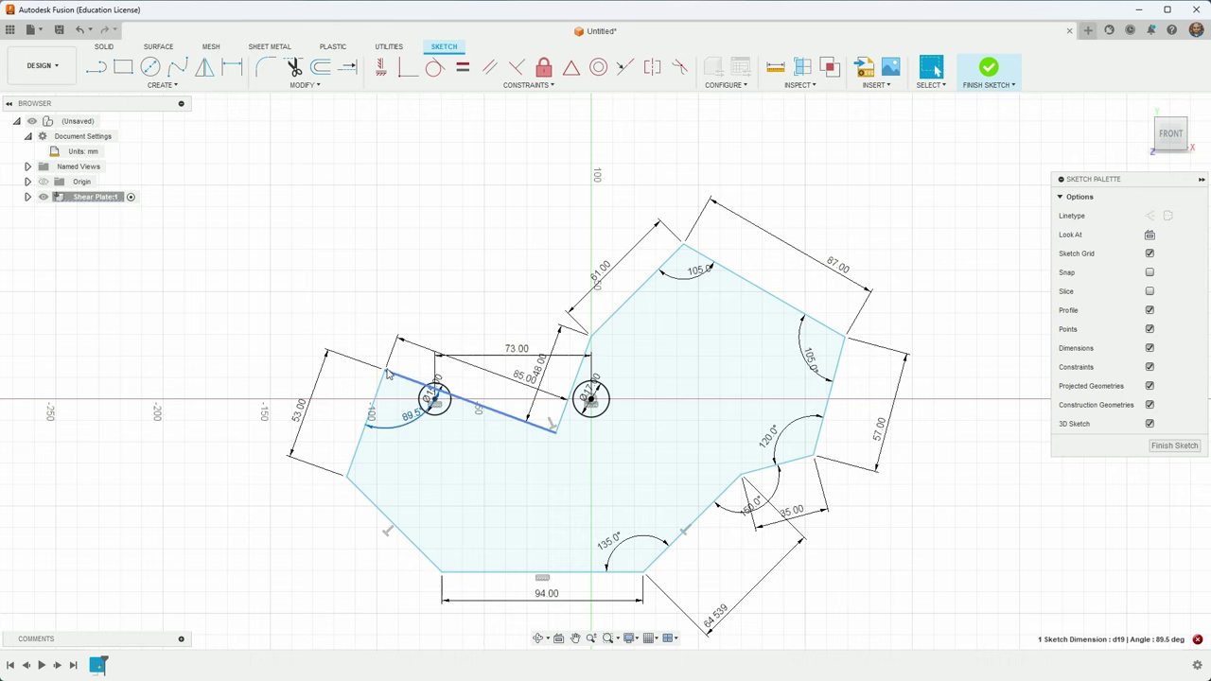
{"action": "mouse_move", "coordinate": [385, 371]}
{"action": "left_mouse_down"}
{"action": "mouse_move", "coordinate": [358, 363]}
{"action": "mouse_move", "coordinate": [354, 331]}
{"action": "left_mouse_up"}
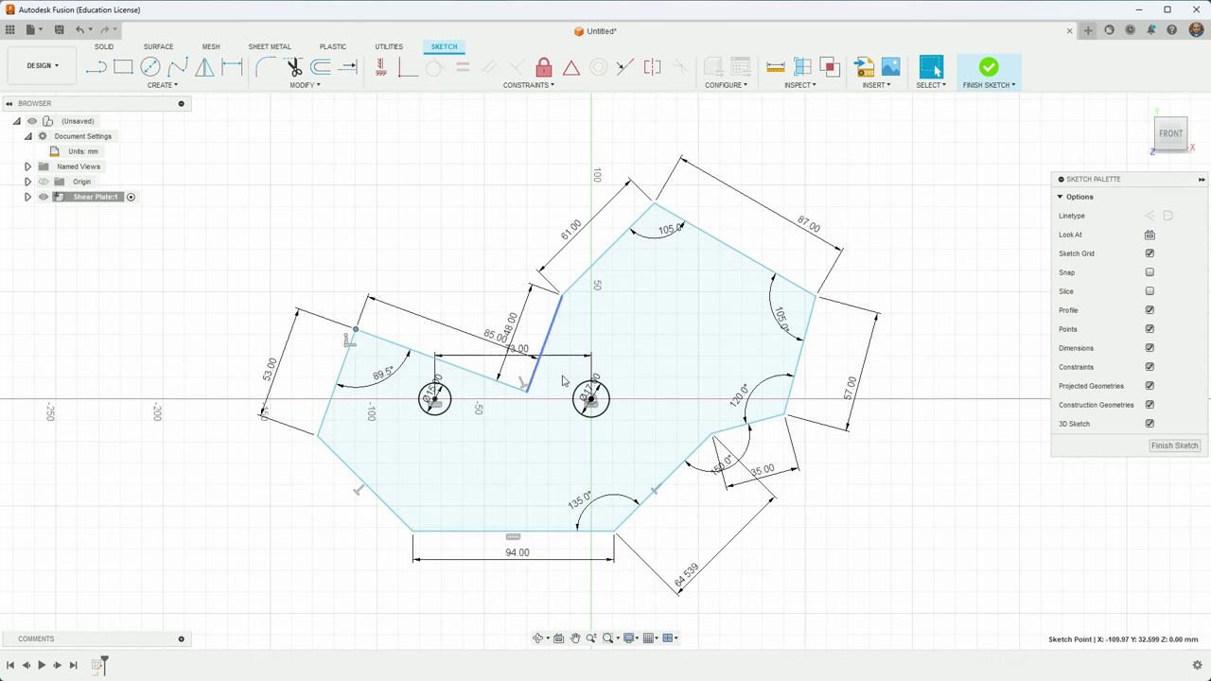
{"action": "left_click", "coordinate": [508, 386]}
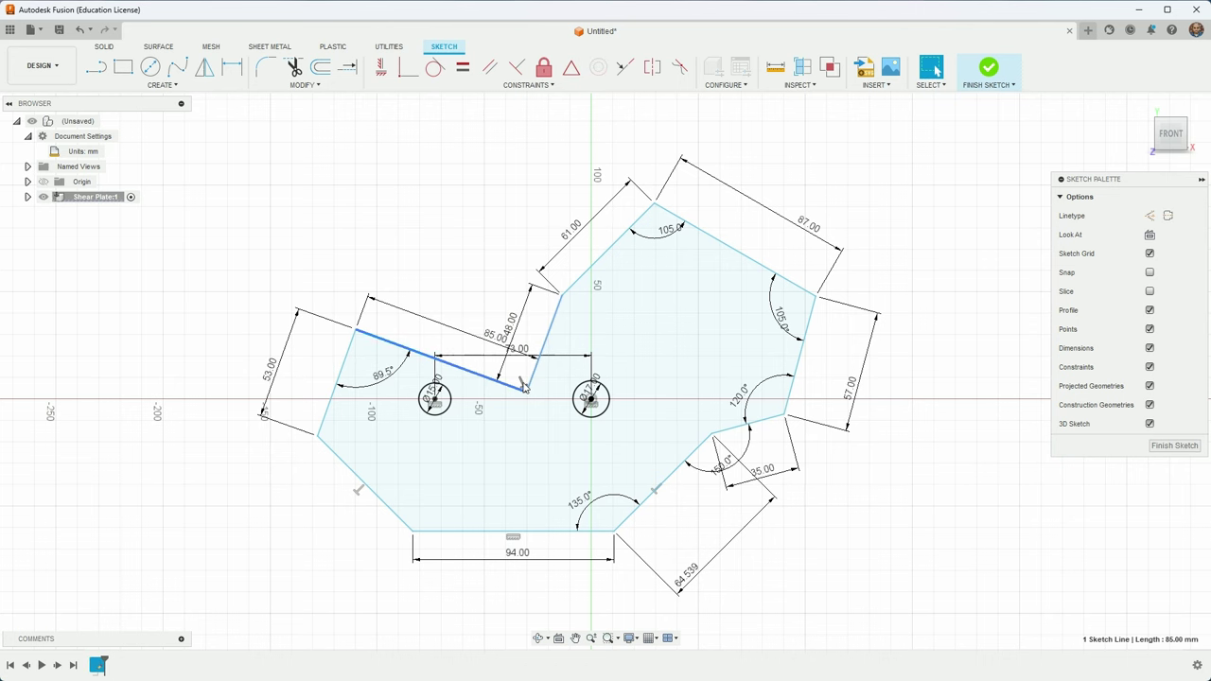
Try to add an angle dimension between edges GH and FG at corner G.
{"action": "left_click", "coordinate": [553, 317]}
{"action": "left_click", "coordinate": [582, 280], "text": "shift"}
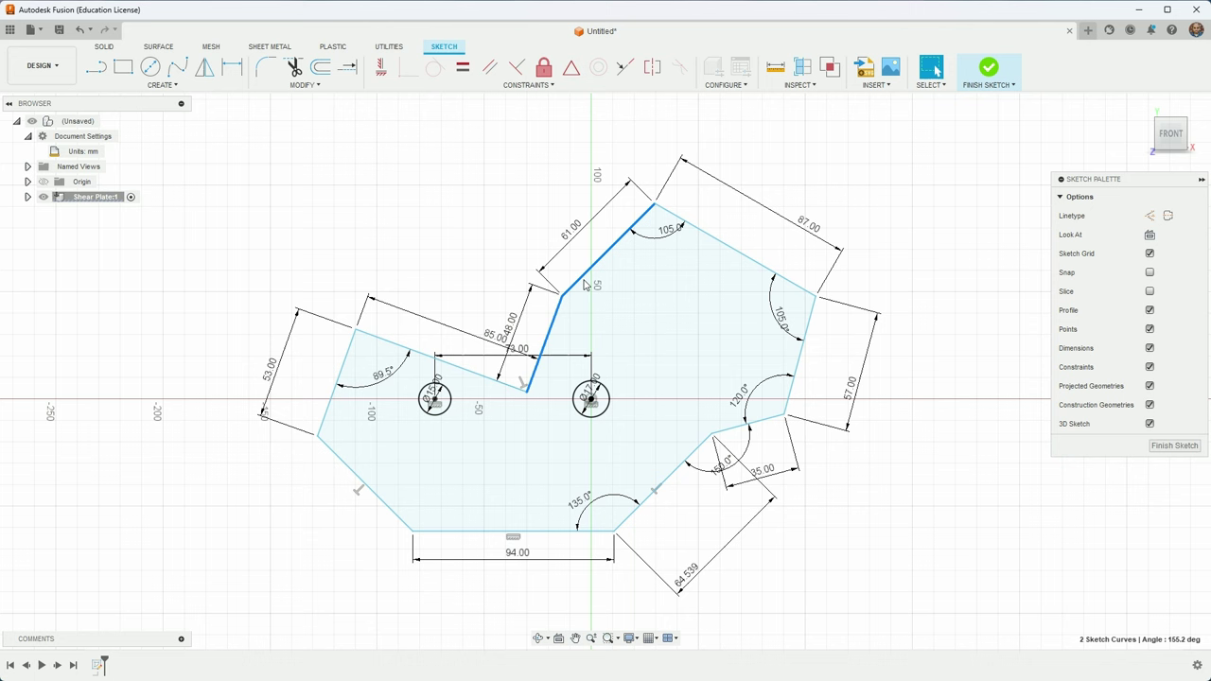
{"action": "key", "text": "d"}
{"action": "left_click", "coordinate": [591, 315]}
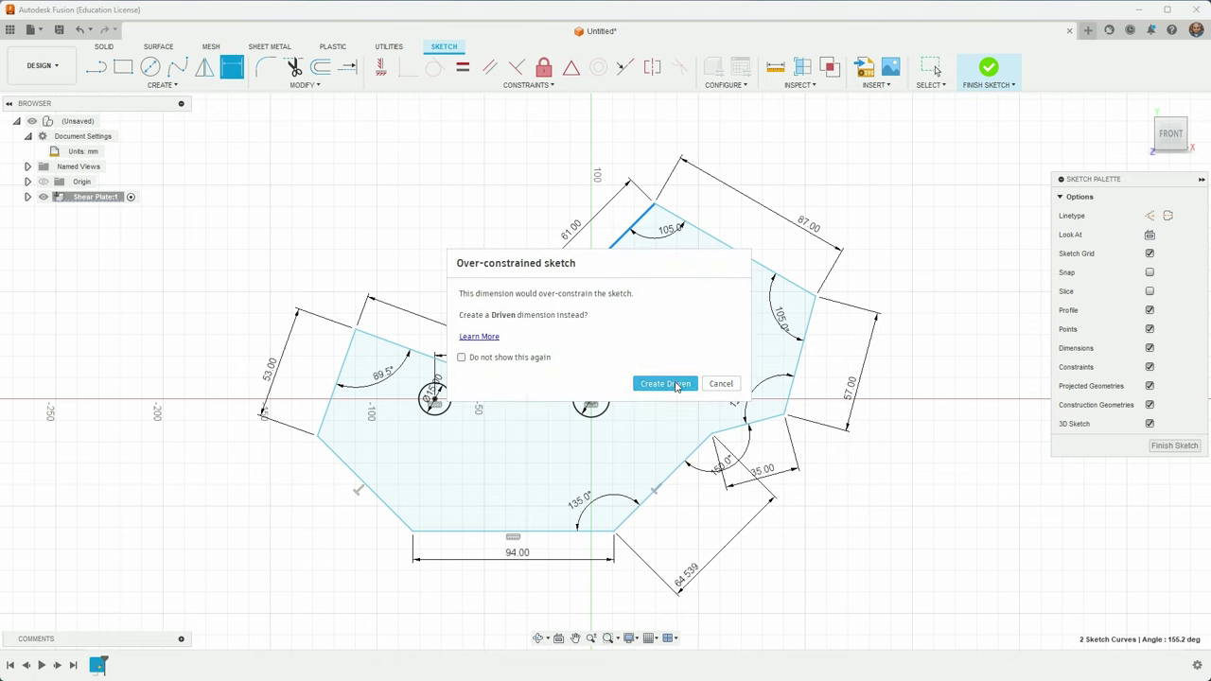
{"action": "left_click", "coordinate": [665, 385]}
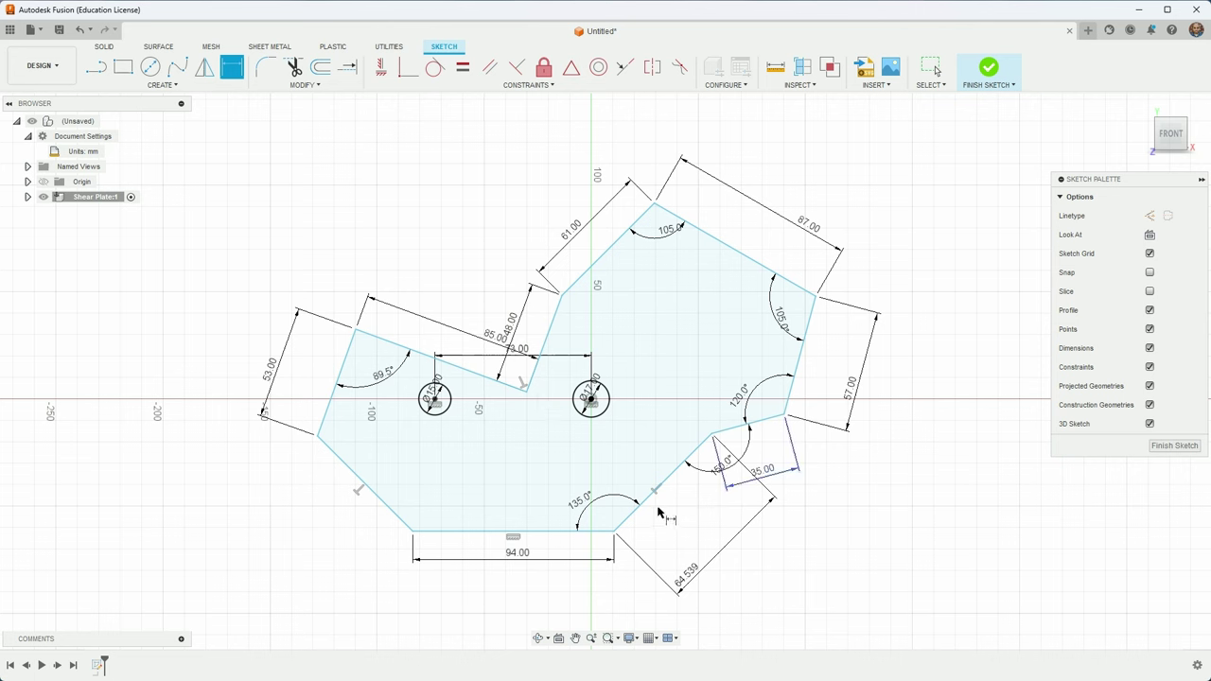
{"action": "key", "text": "Escape"}
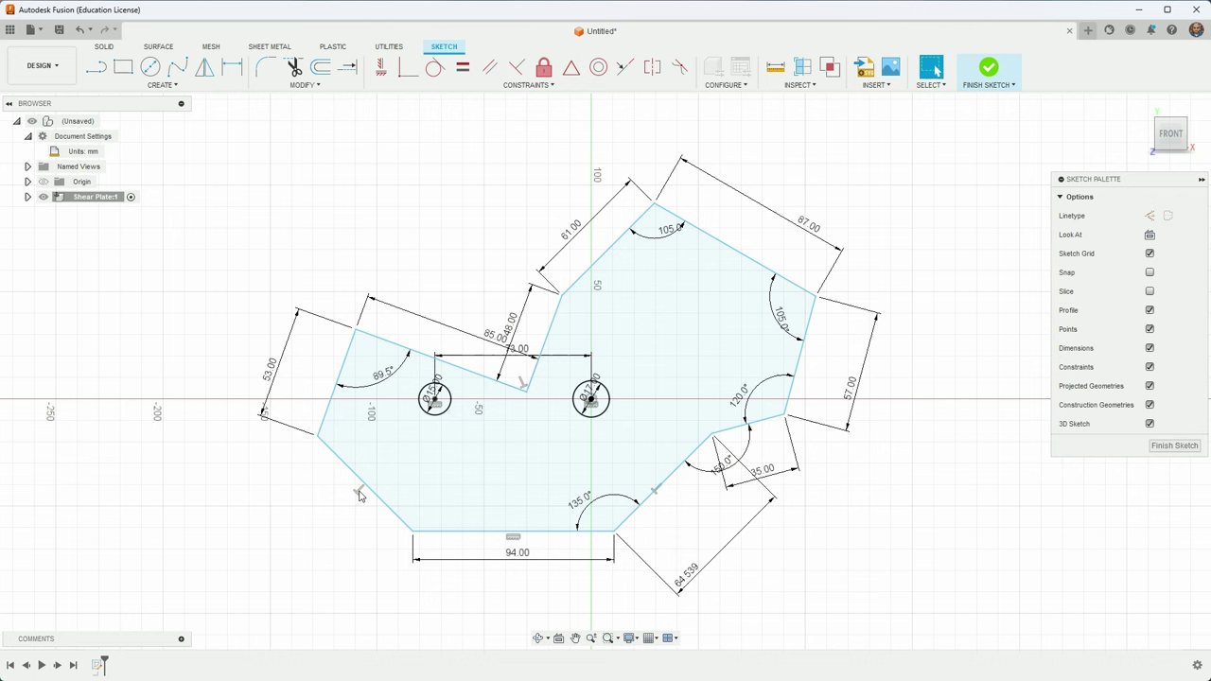
Delete the perpendicular constraint between edges KA and BC of the outline.
{"action": "left_click", "coordinate": [358, 493]}
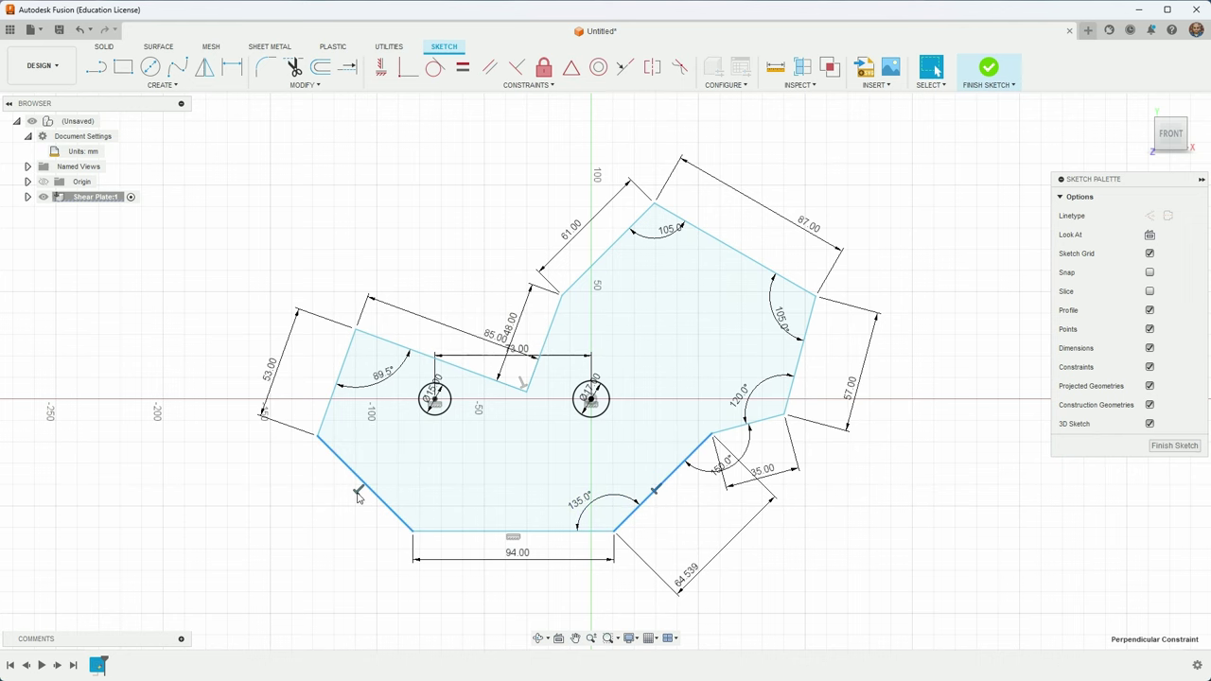
{"action": "left_click", "coordinate": [359, 494]}
{"action": "key", "text": "Delete"}
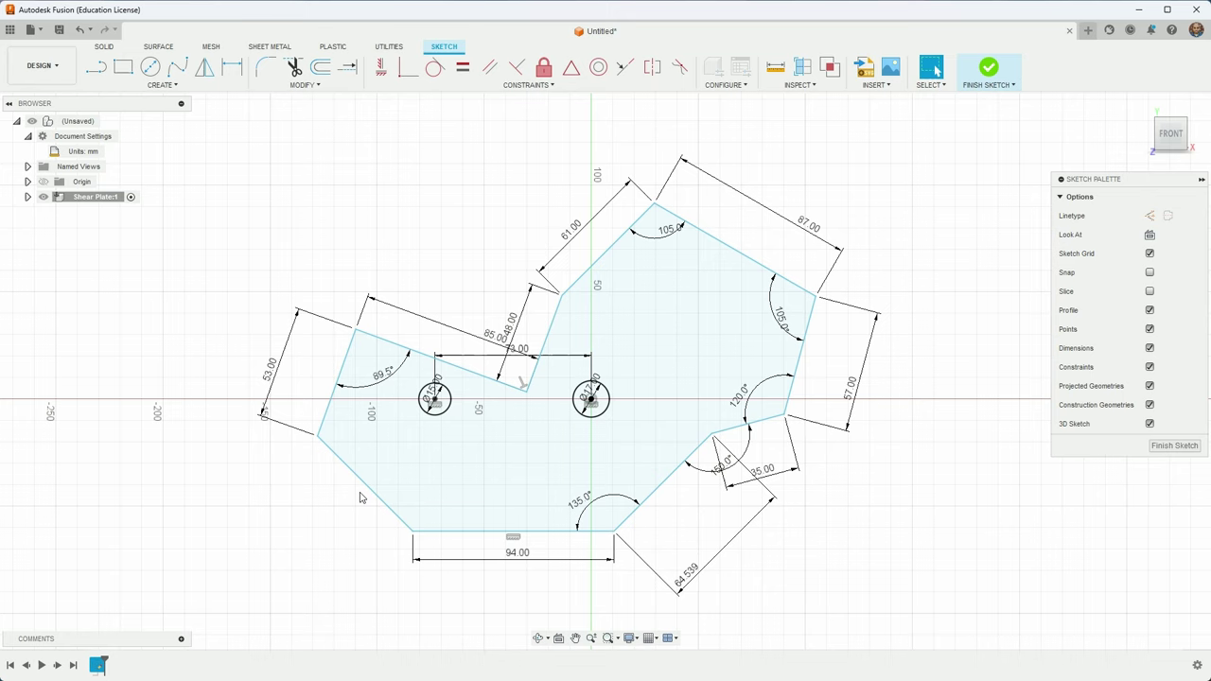
Set the angle dimension at corner J to 60°.
{"action": "scroll", "coordinate": [359, 494], "scroll_direction": "down", "scroll_amount": 1}
{"action": "double_click", "coordinate": [383, 388]}
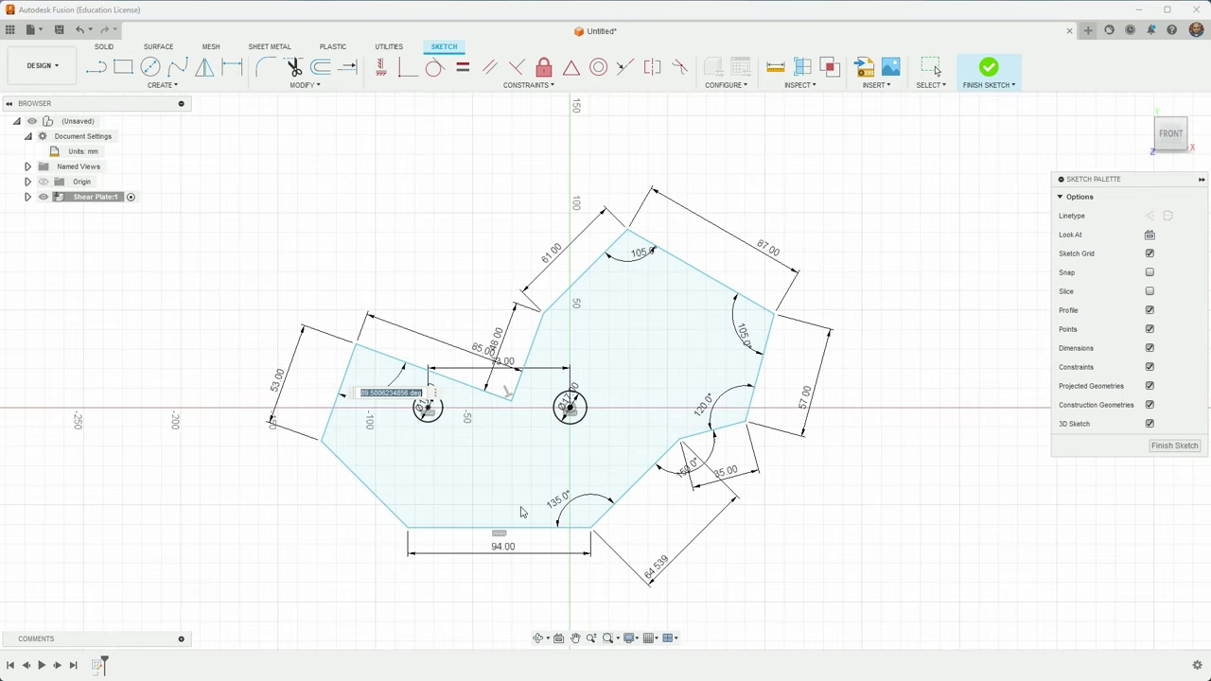
{"action": "type", "text": "60"}
{"action": "key", "text": "Return"}
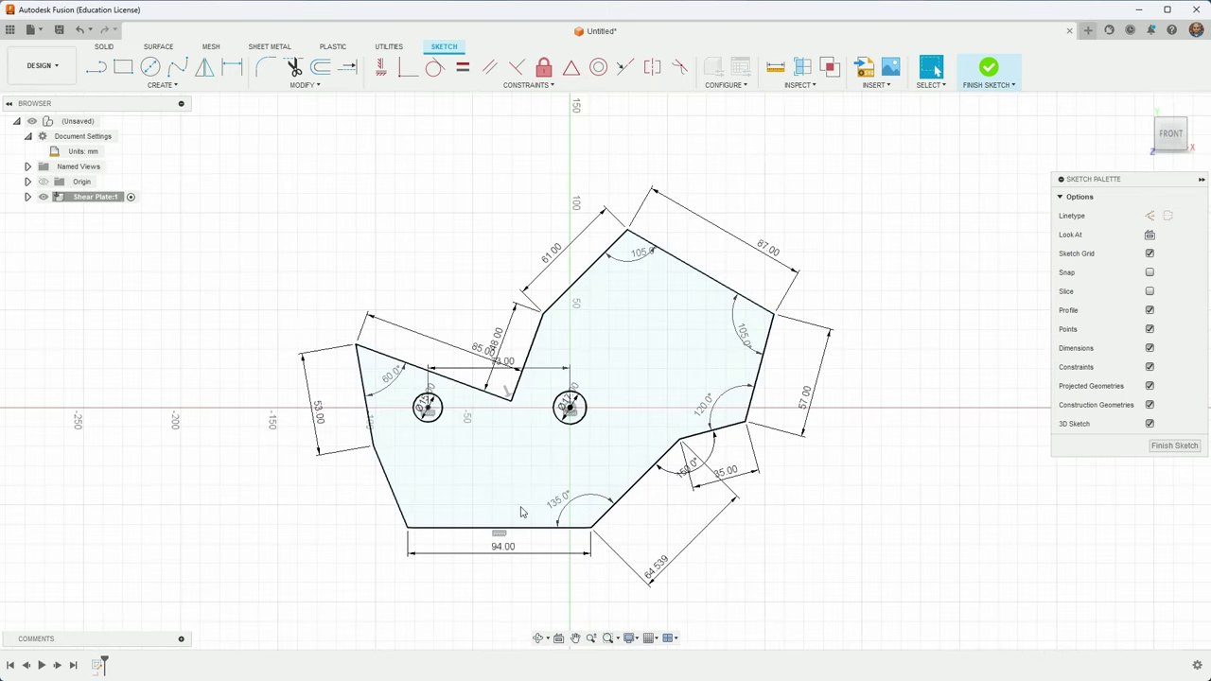
Shift the outline by moving its corner K to about X -107 mm, Y -19 mm.
{"action": "double_click", "coordinate": [498, 530]}
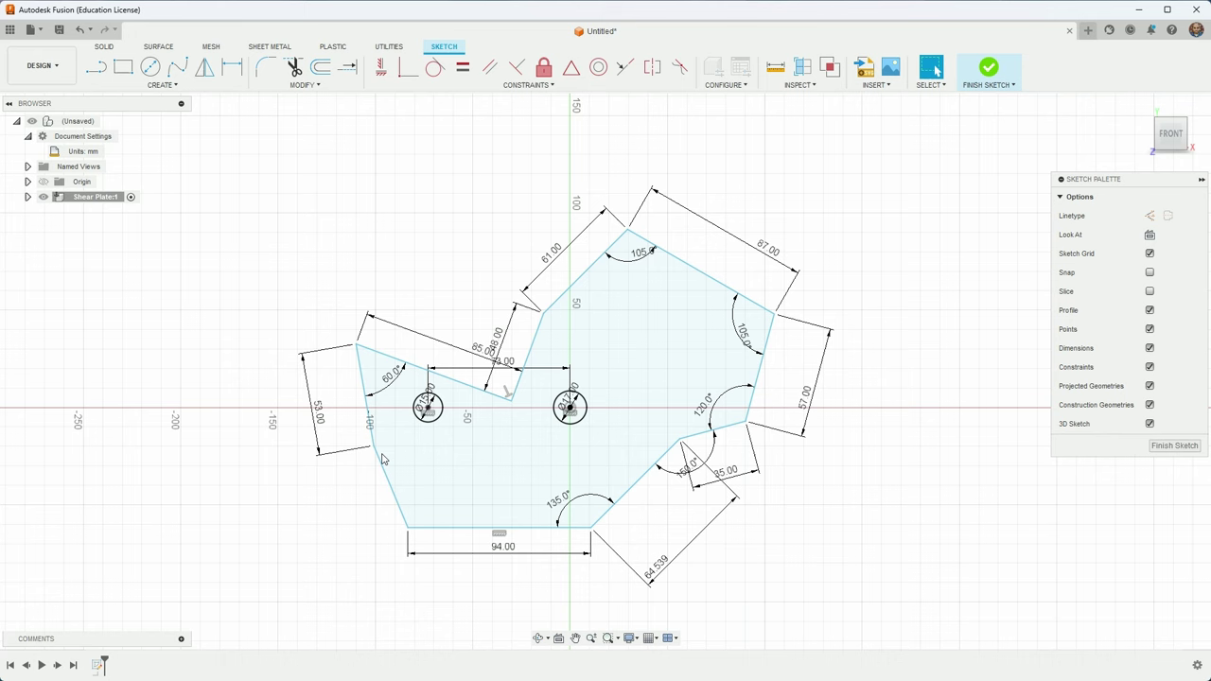
{"action": "left_click_drag", "start_coordinate": [383, 459], "coordinate": [362, 448]}
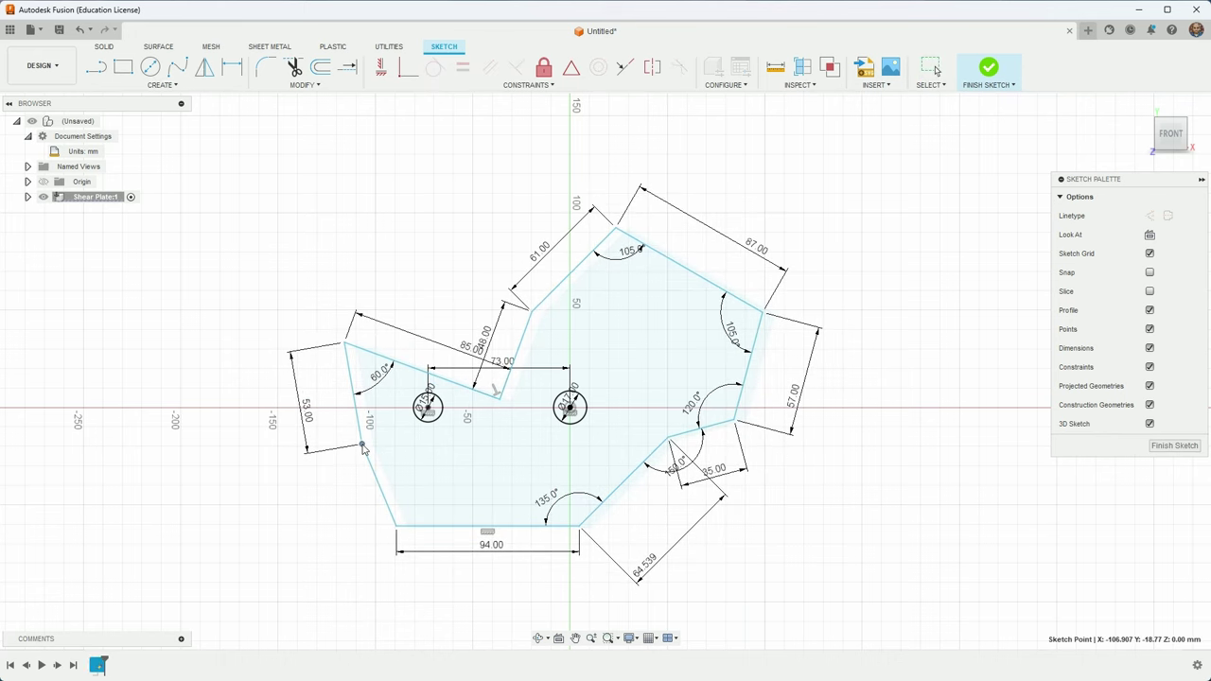
{"action": "key", "text": "Escape"}
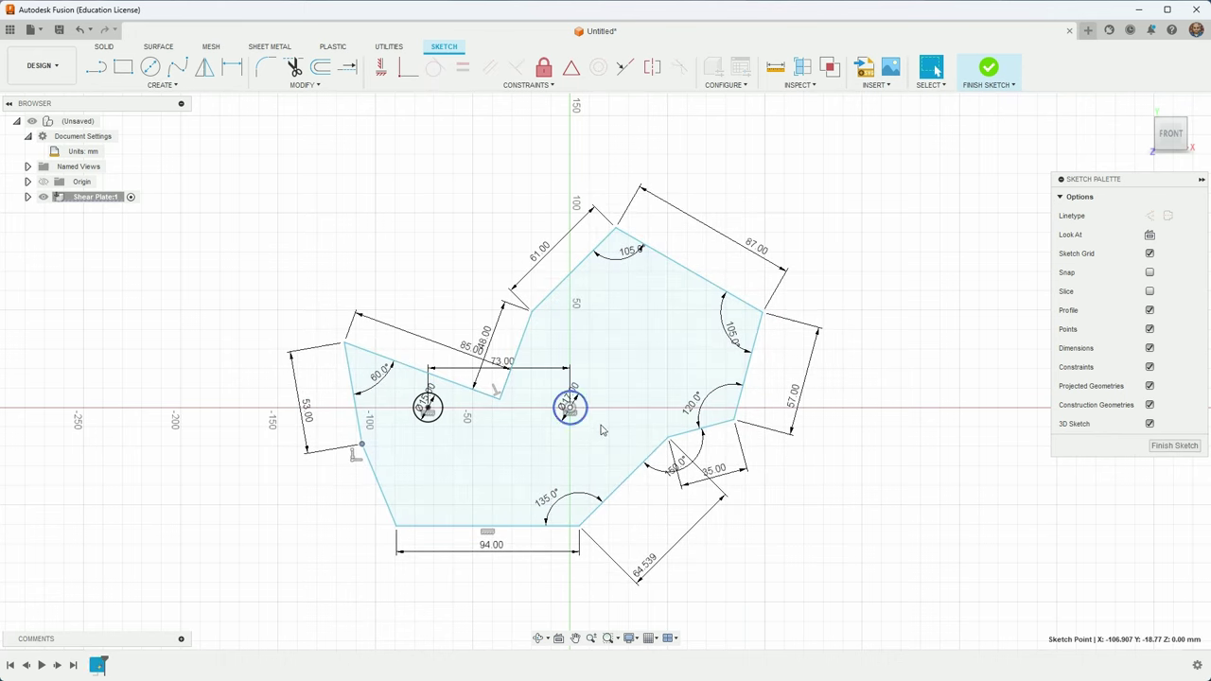
Add a 150° angle dimension between edges GH and FG at corner G.
{"action": "double_click", "coordinate": [546, 305]}
{"action": "left_click", "coordinate": [546, 305]}
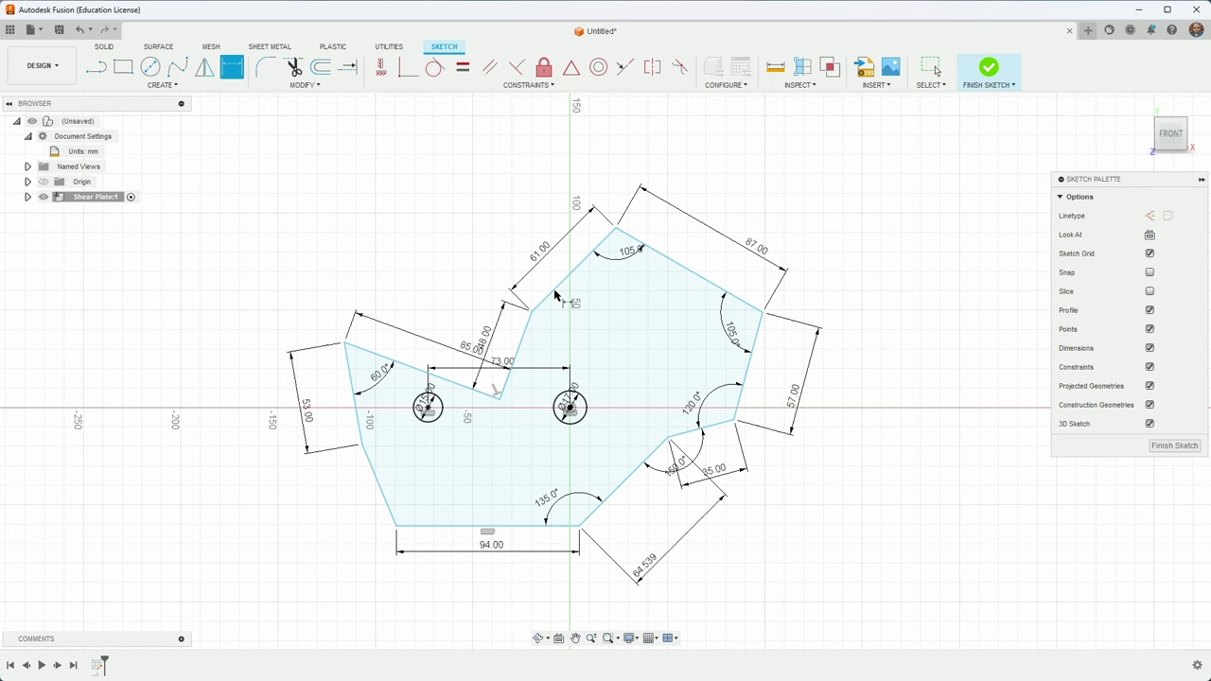
{"action": "left_click", "coordinate": [529, 327]}
{"action": "left_click", "coordinate": [546, 303], "text": "shift"}
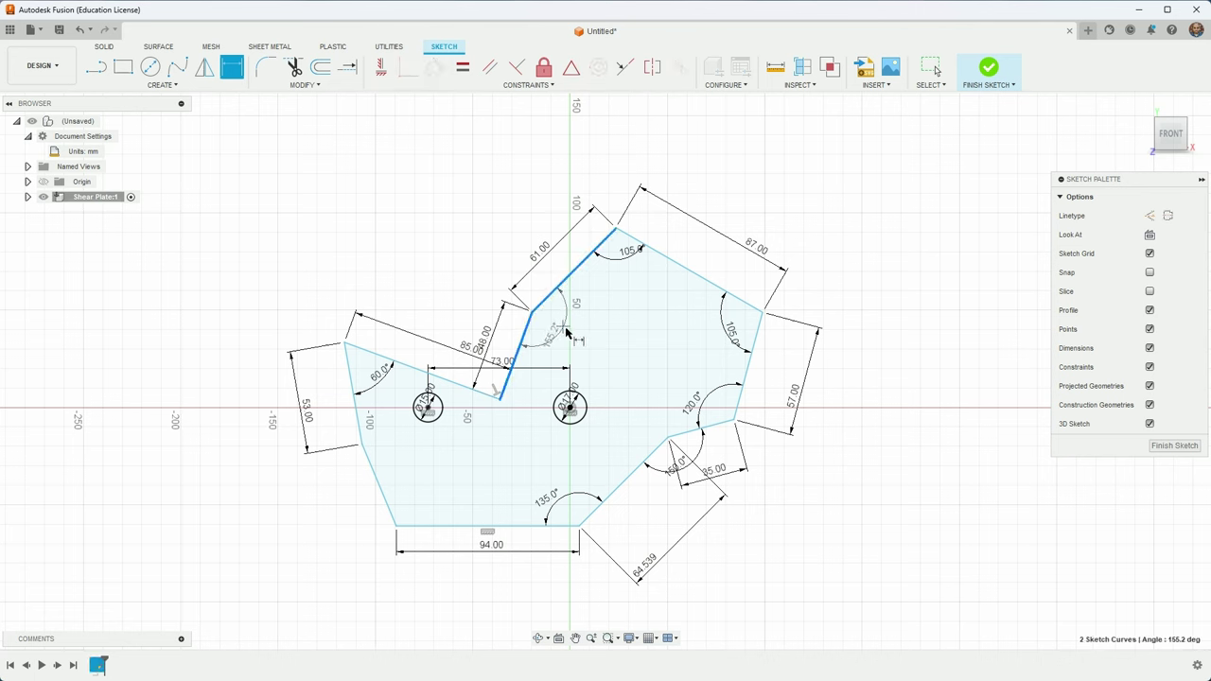
{"action": "type", "text": "d1"}
{"action": "type", "text": "50"}
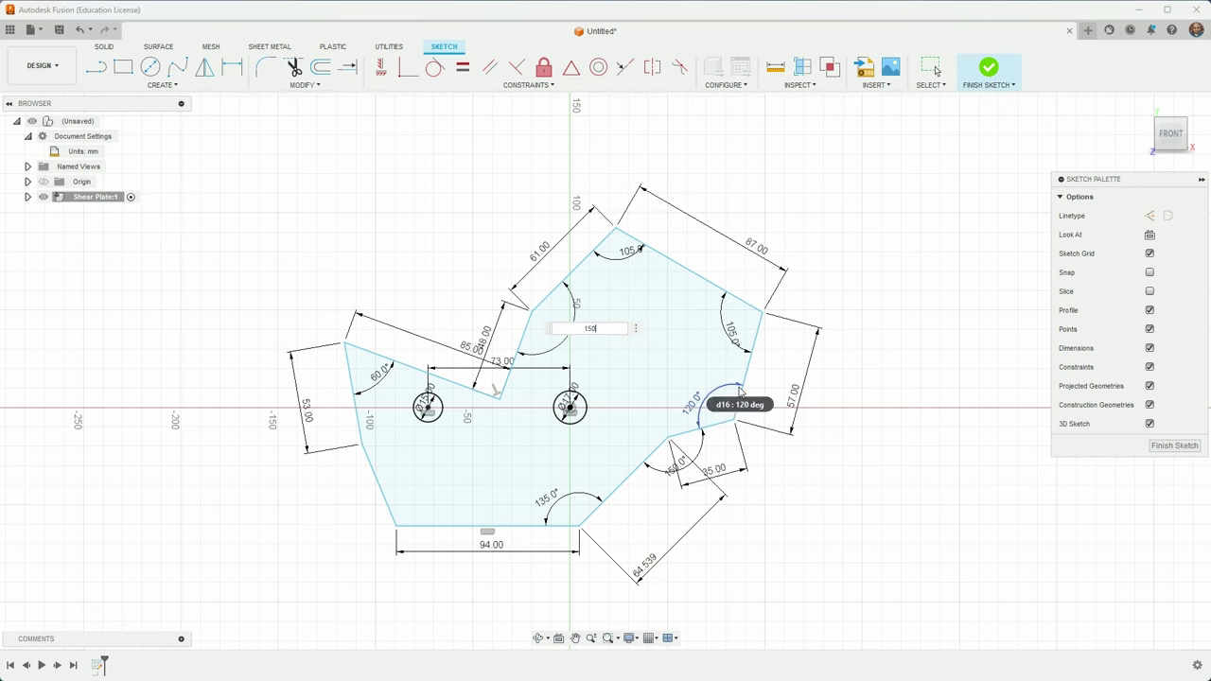
{"action": "key", "text": "Return"}
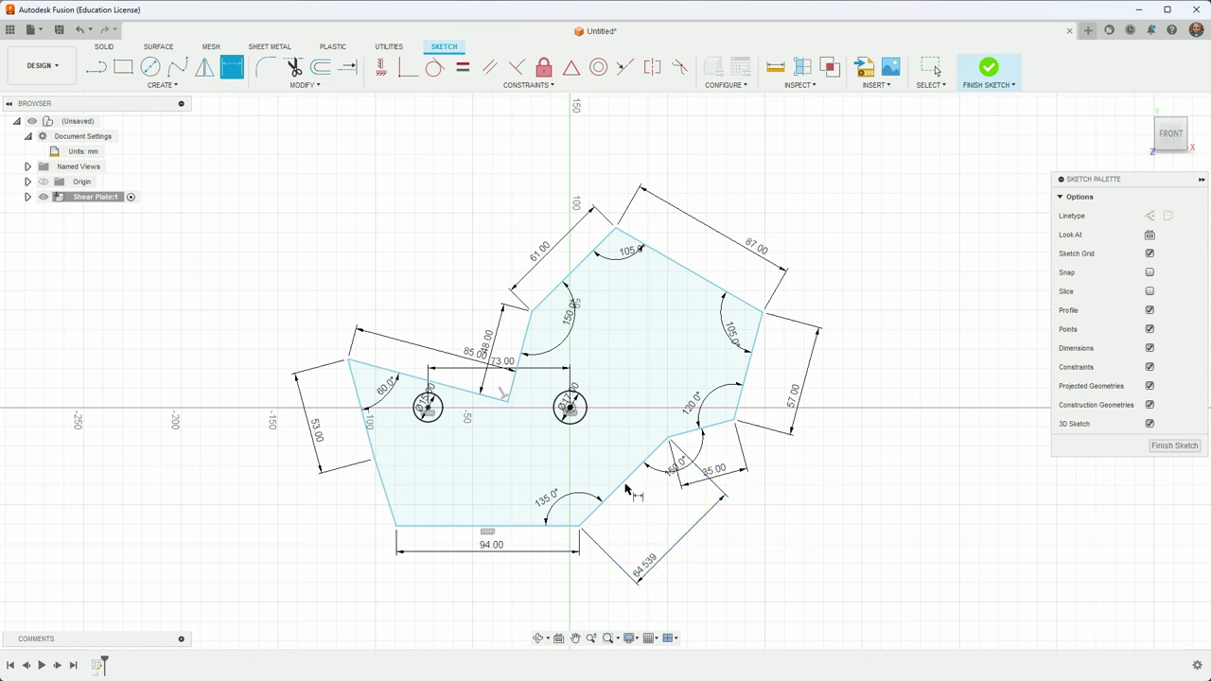
Reposition the outline by moving its corner K to about X -103 mm, Y -23 mm, and shifting its corner A.
{"action": "left_click", "coordinate": [384, 492]}
{"action": "key", "text": "Escape"}
{"action": "left_click_drag", "start_coordinate": [375, 461], "coordinate": [372, 472]}
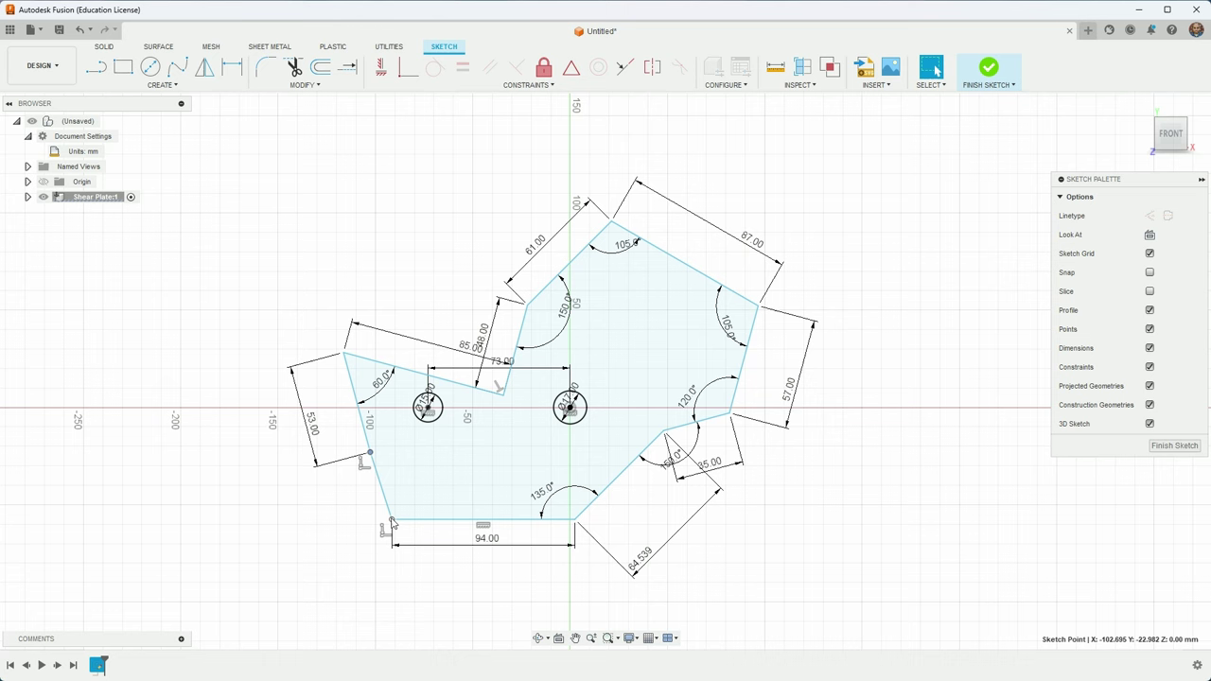
{"action": "left_click_drag", "start_coordinate": [370, 453], "coordinate": [378, 453]}
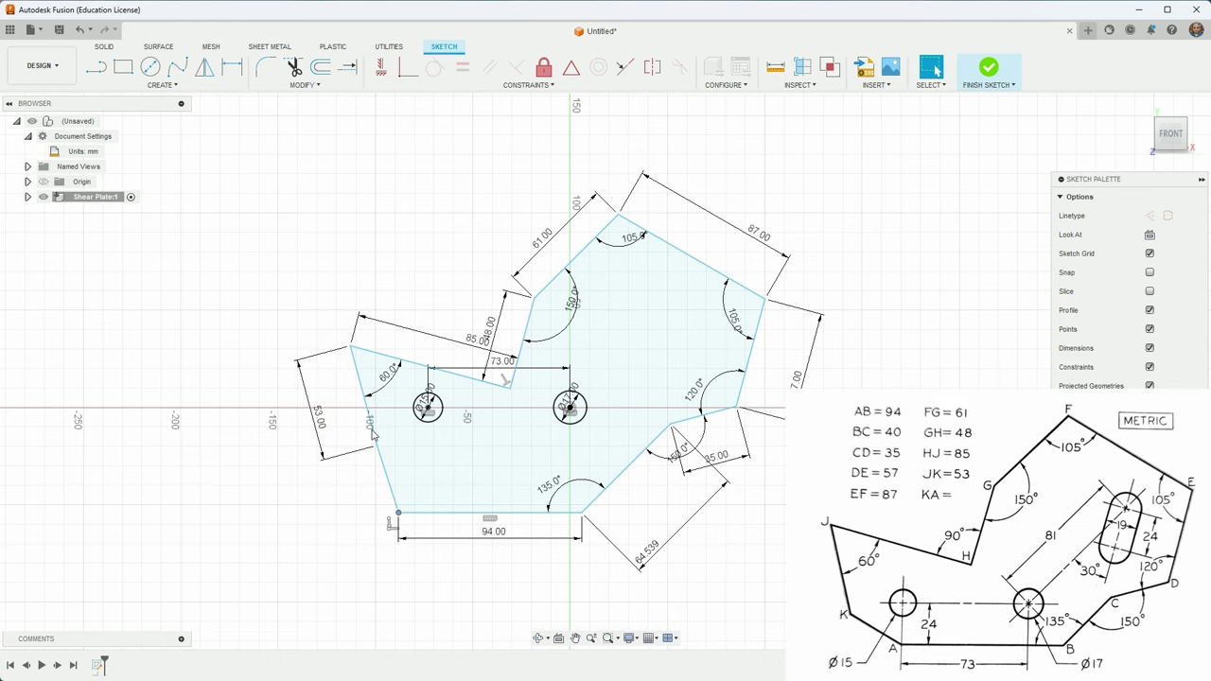
{"action": "left_click", "coordinate": [381, 464]}
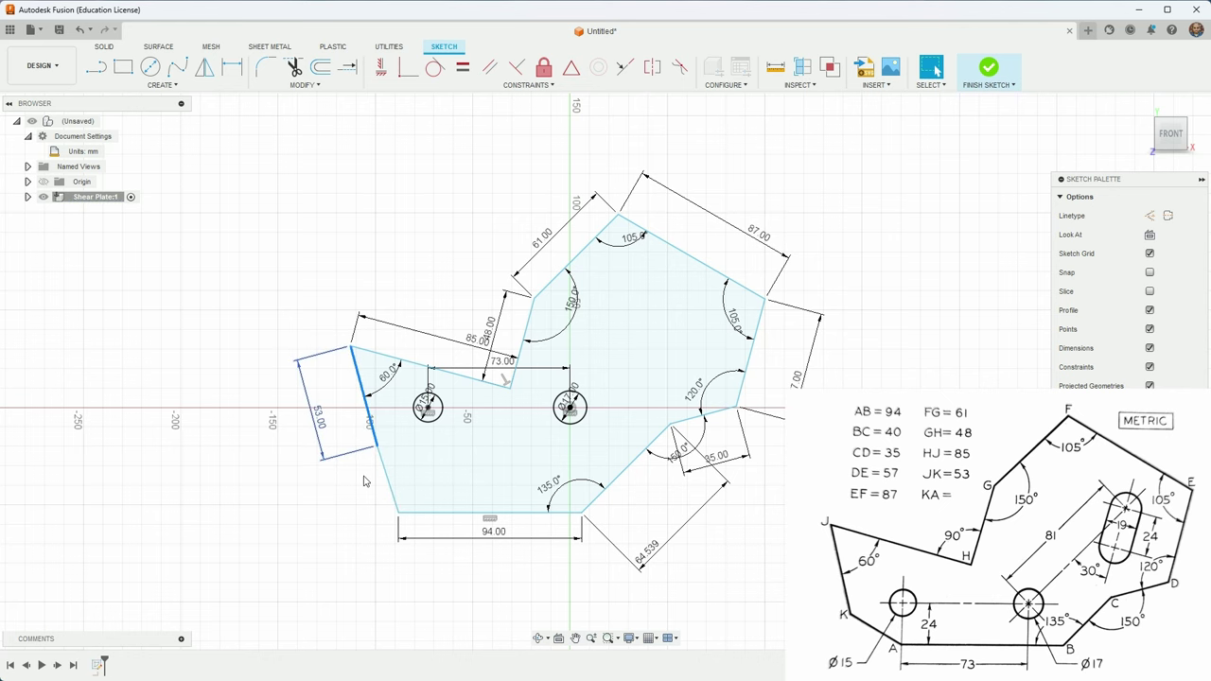
{"action": "left_click", "coordinate": [375, 378]}
{"action": "key", "text": "ctrl+z"}
Dimension the vertical distance from the centre of the 15 mm hole to edge AB as 24 mm.
{"action": "key", "text": "d"}
{"action": "left_click", "coordinate": [427, 408]}
{"action": "left_click", "coordinate": [460, 512]}
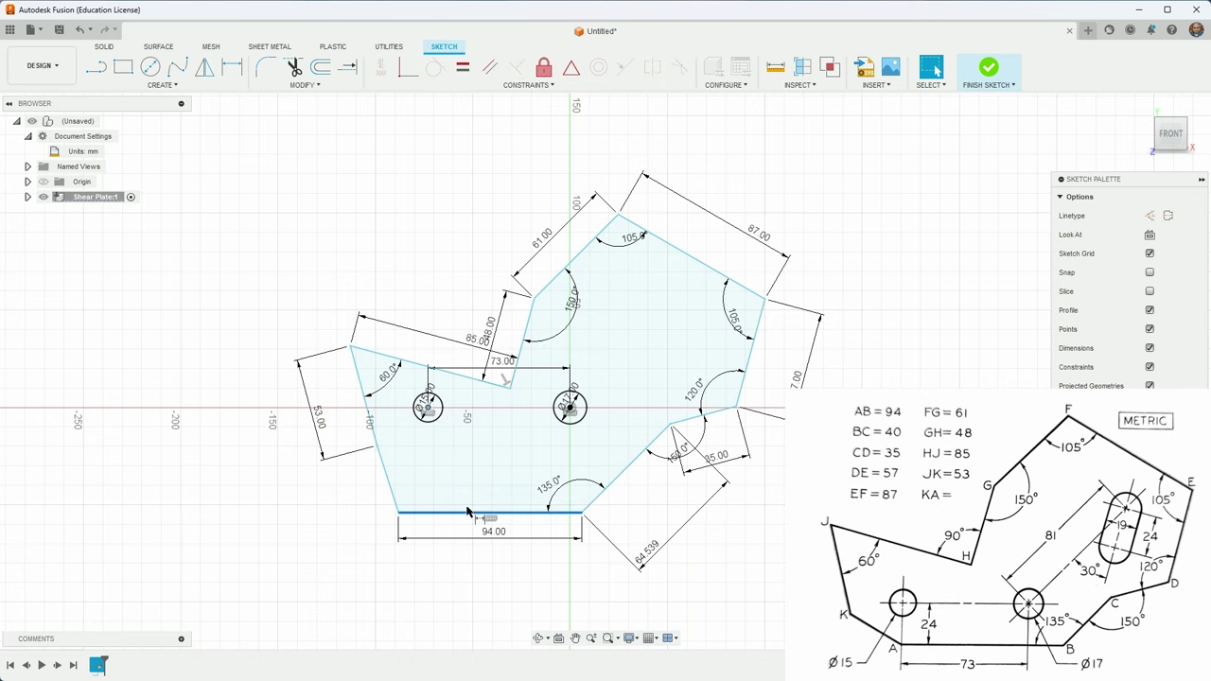
{"action": "left_click", "coordinate": [461, 468]}
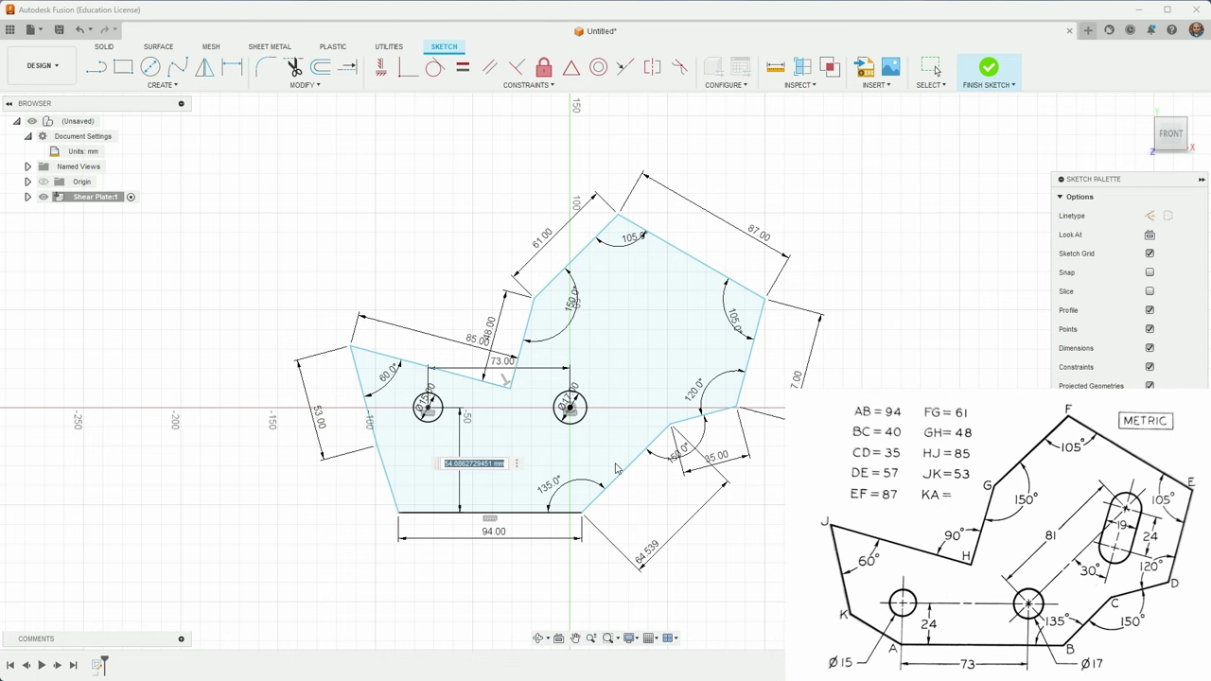
{"action": "type", "text": "24"}
{"action": "key", "text": "Return"}
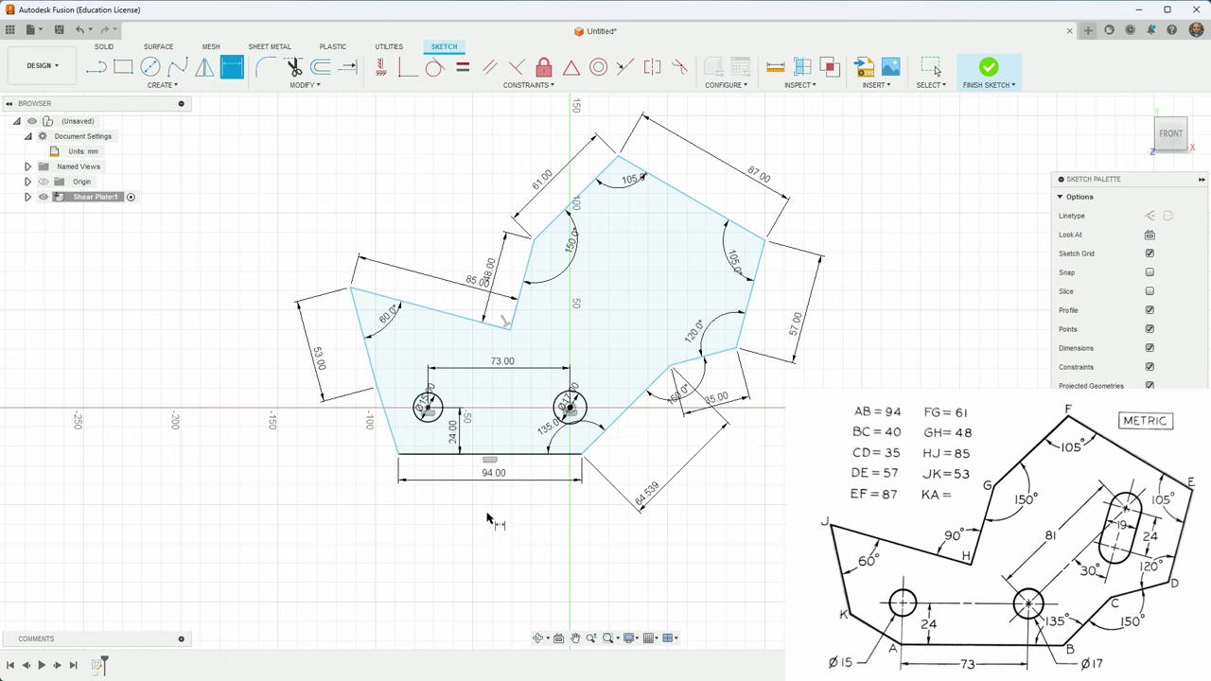
{"action": "key", "text": "Escape"}
Align corner A vertically with the centre of the 15 mm hole using a Horizontal/Vertical constraint.
{"action": "left_click", "coordinate": [398, 454]}
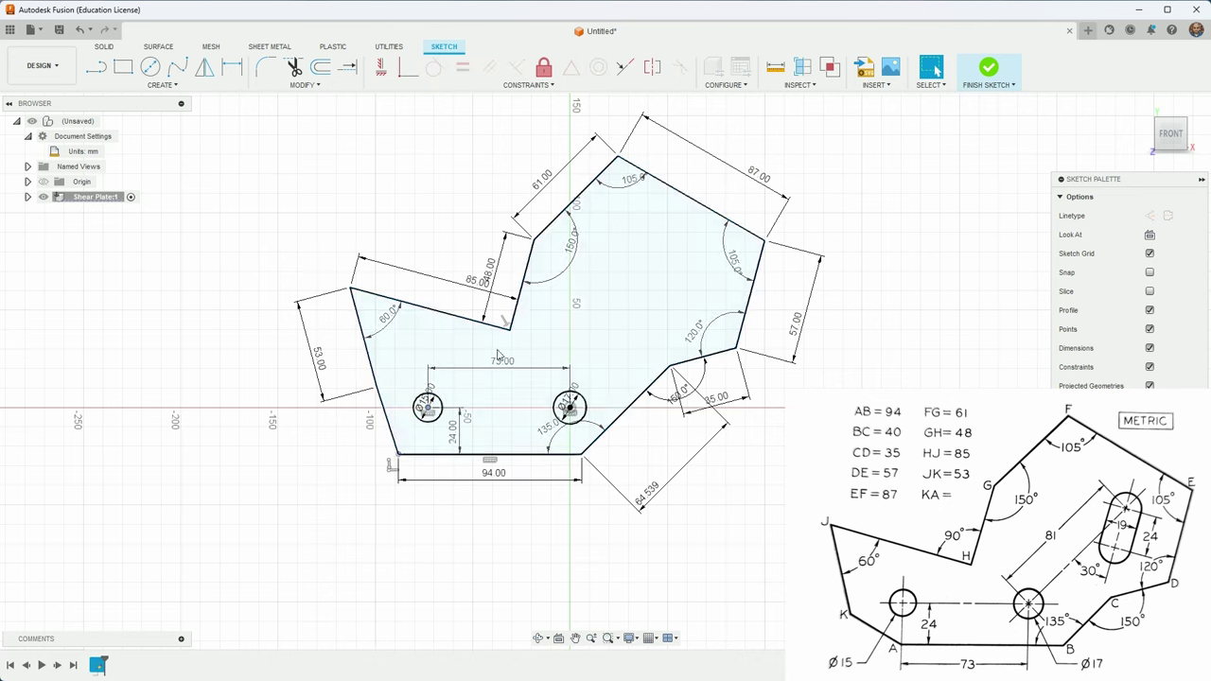
{"action": "left_click", "coordinate": [382, 69]}
{"action": "left_click", "coordinate": [383, 70]}
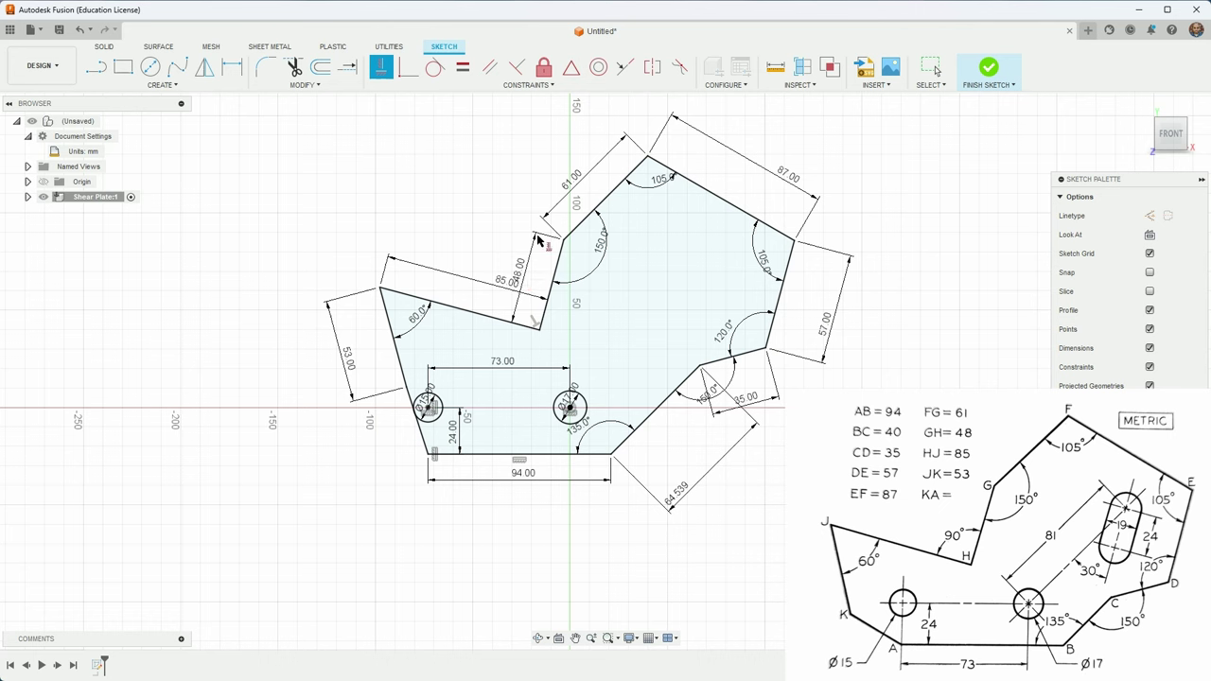
{"action": "left_click", "coordinate": [600, 207]}
{"action": "key", "text": "Escape"}
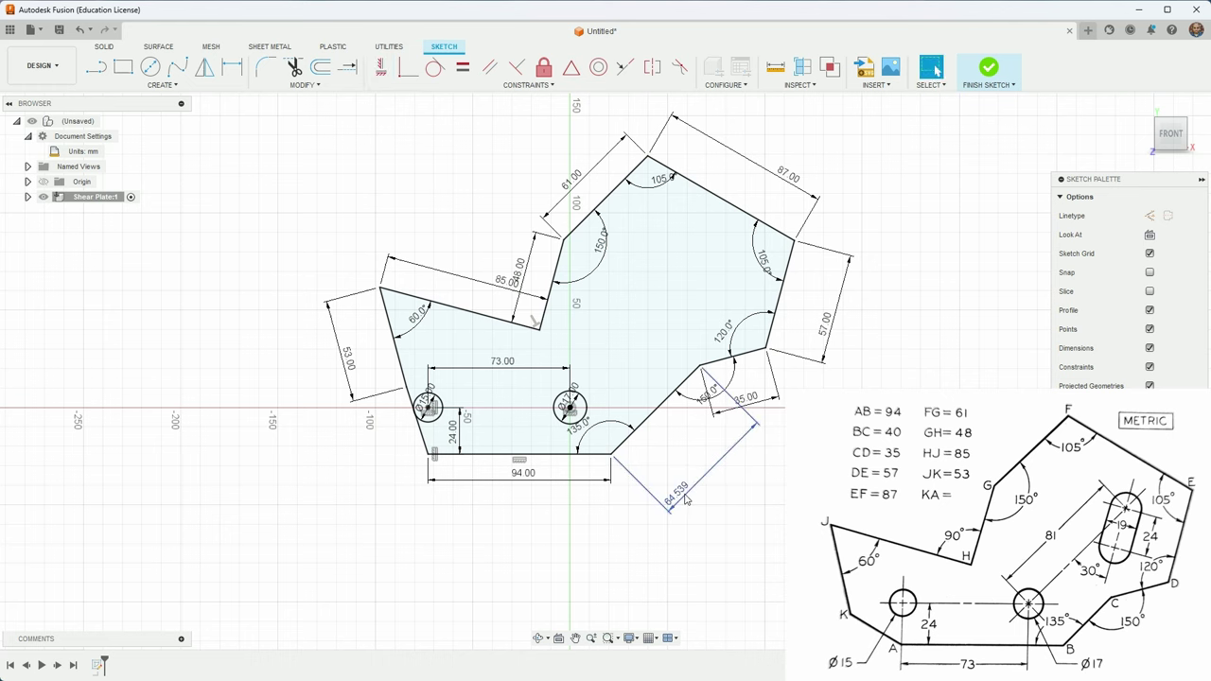
Set the length of edge BC to 40 mm.
{"action": "double_click", "coordinate": [688, 500]}
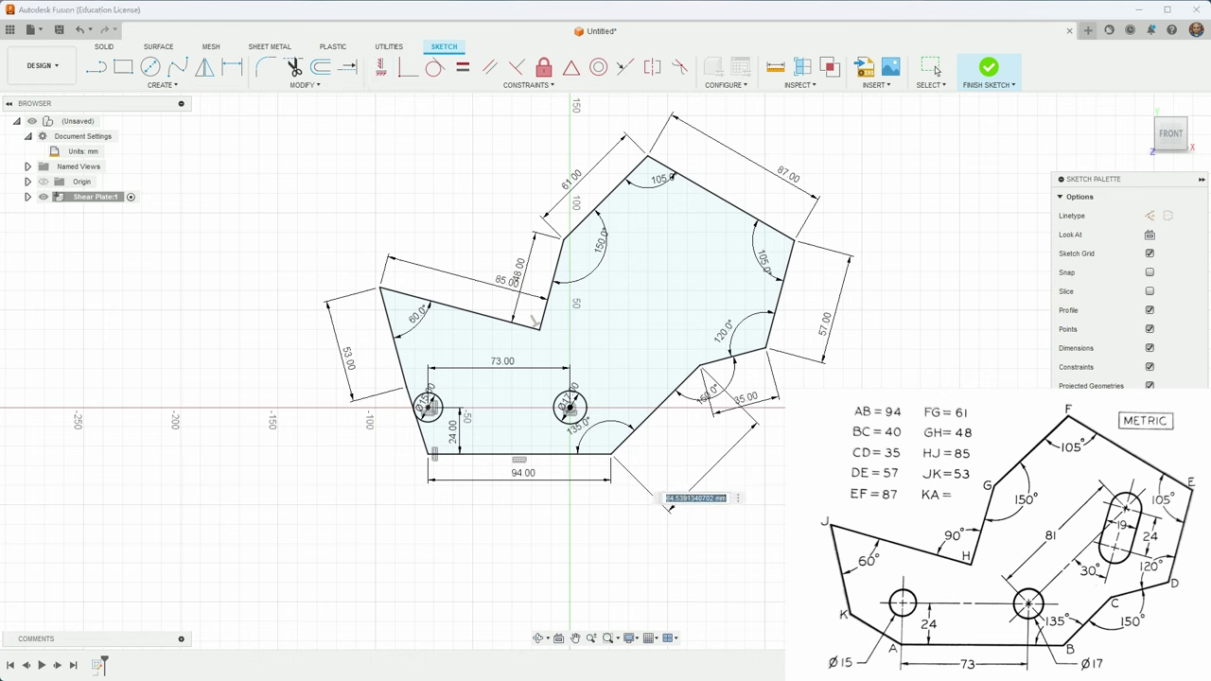
{"action": "type", "text": "40"}
{"action": "key", "text": "Return"}
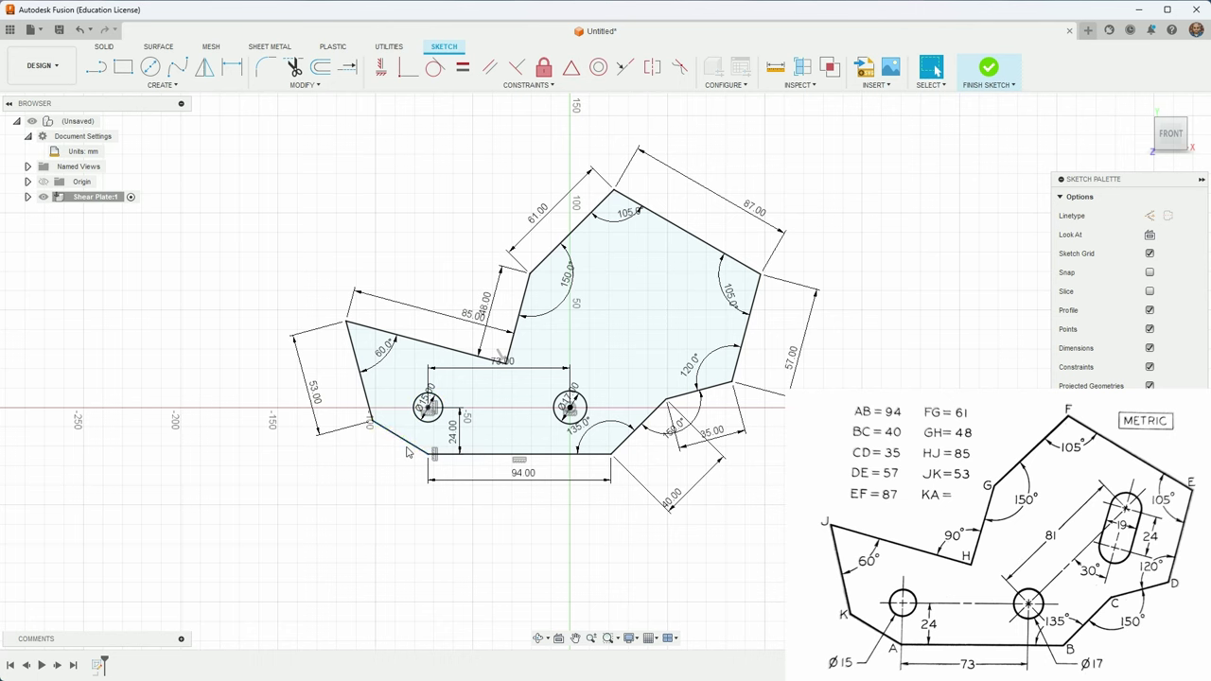
Try to add a dimension to edge KA, declining the driven dimension.
{"action": "key", "text": "d"}
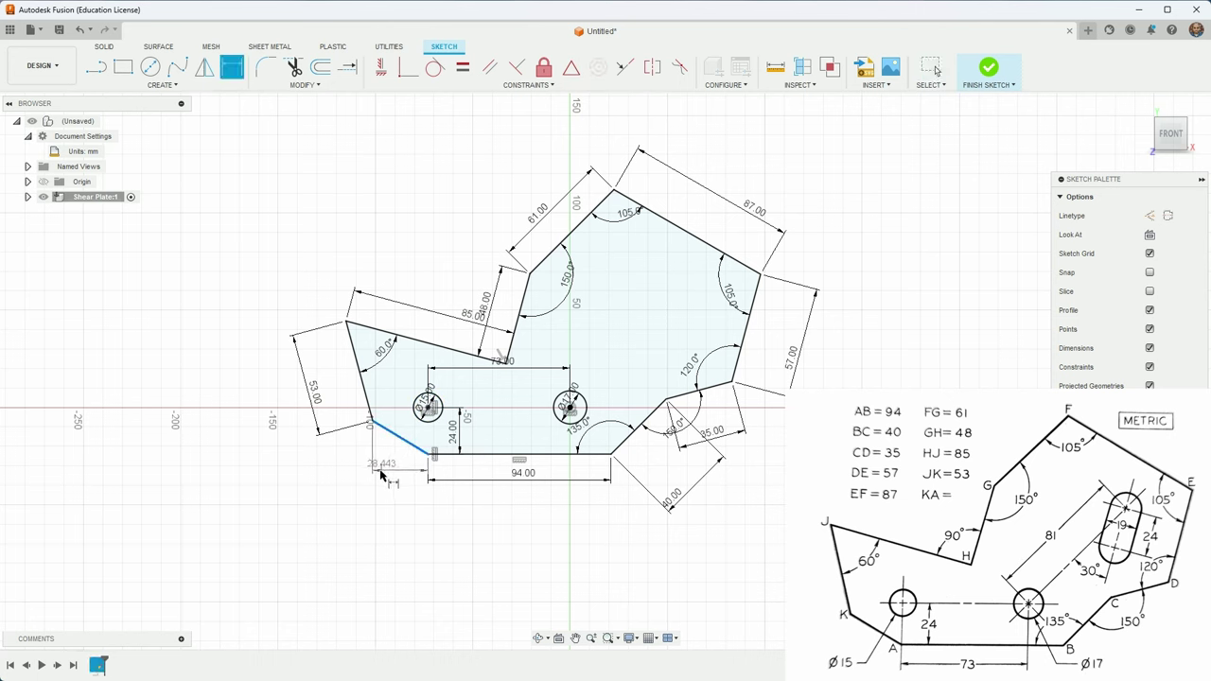
{"action": "left_click", "coordinate": [401, 439]}
{"action": "left_click", "coordinate": [359, 477]}
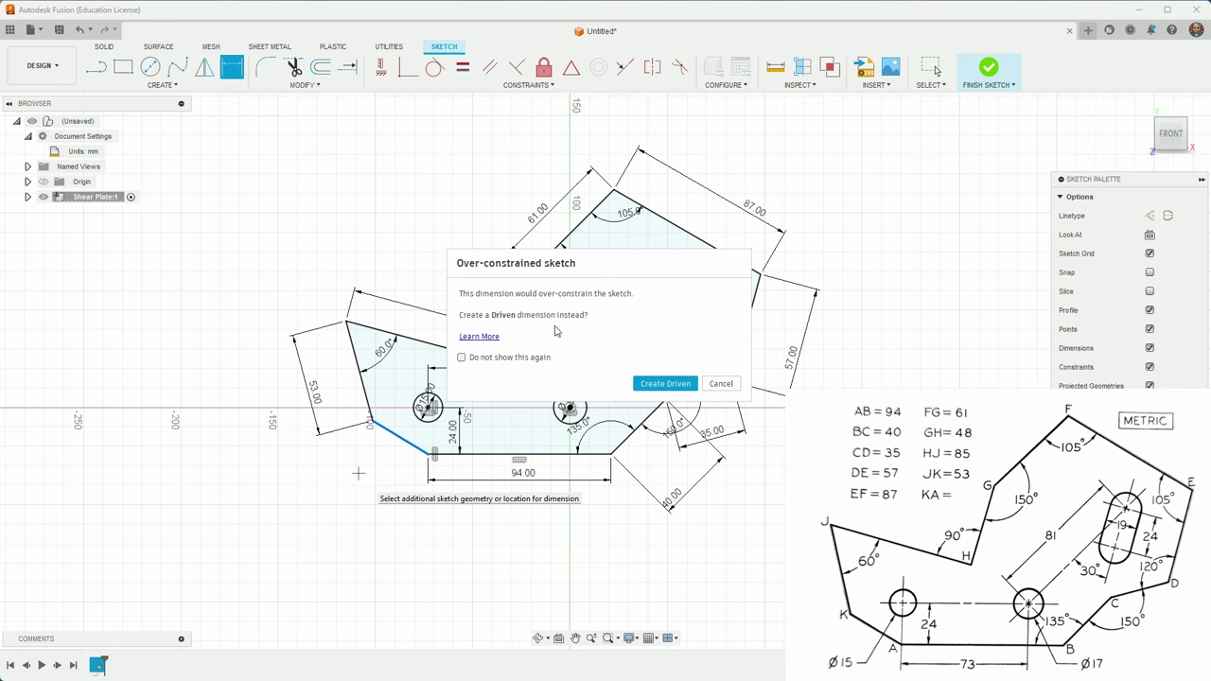
{"action": "left_click", "coordinate": [721, 383]}
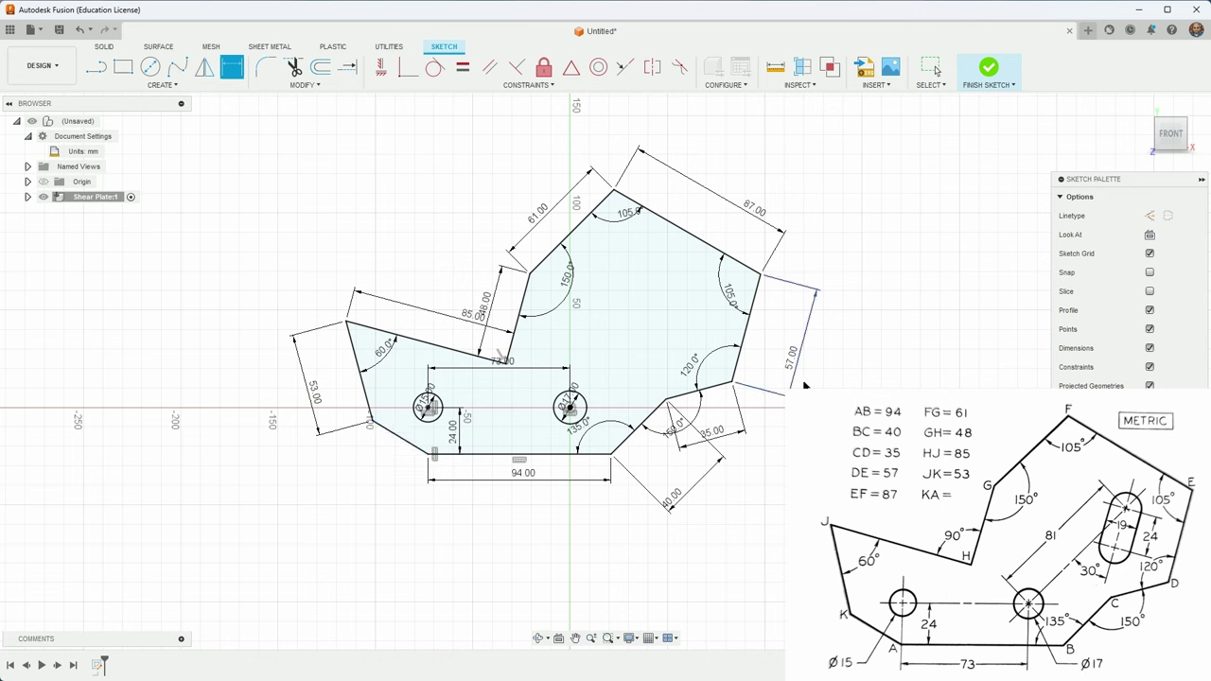
Sketch a slanted center-to-center slot about 22 mm wide inside the outline near edge DE.
{"action": "left_click", "coordinate": [174, 87]}
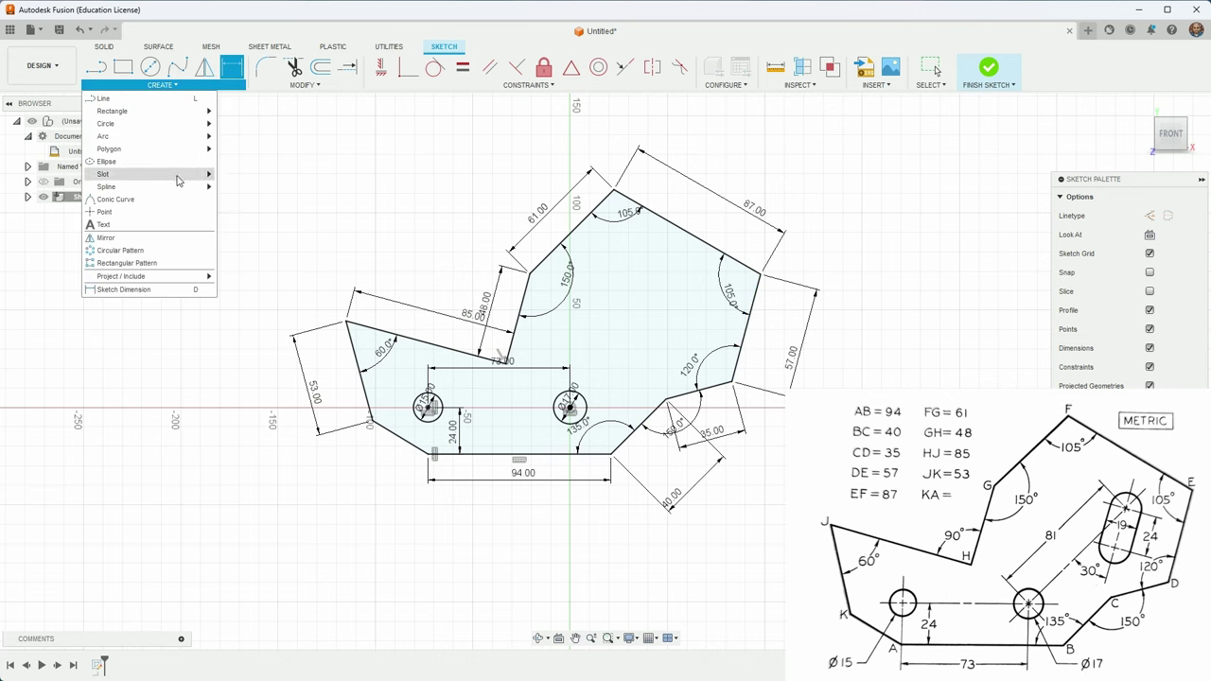
{"action": "mouse_move", "coordinate": [177, 180]}
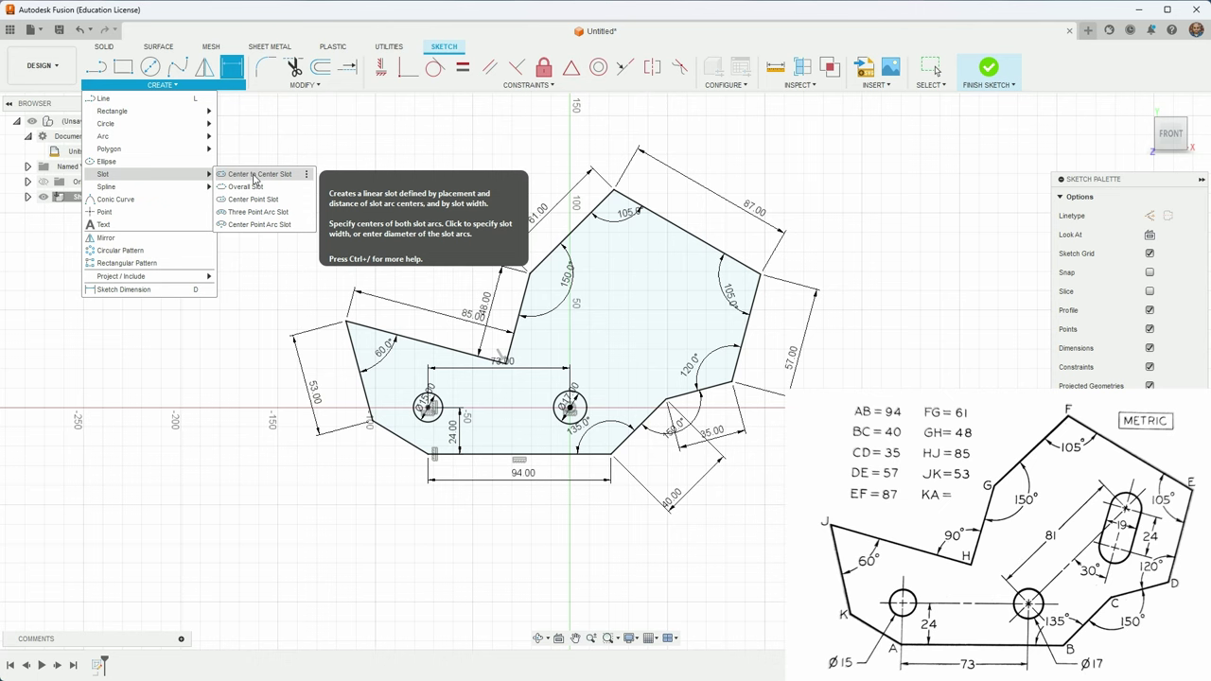
{"action": "left_click", "coordinate": [255, 176]}
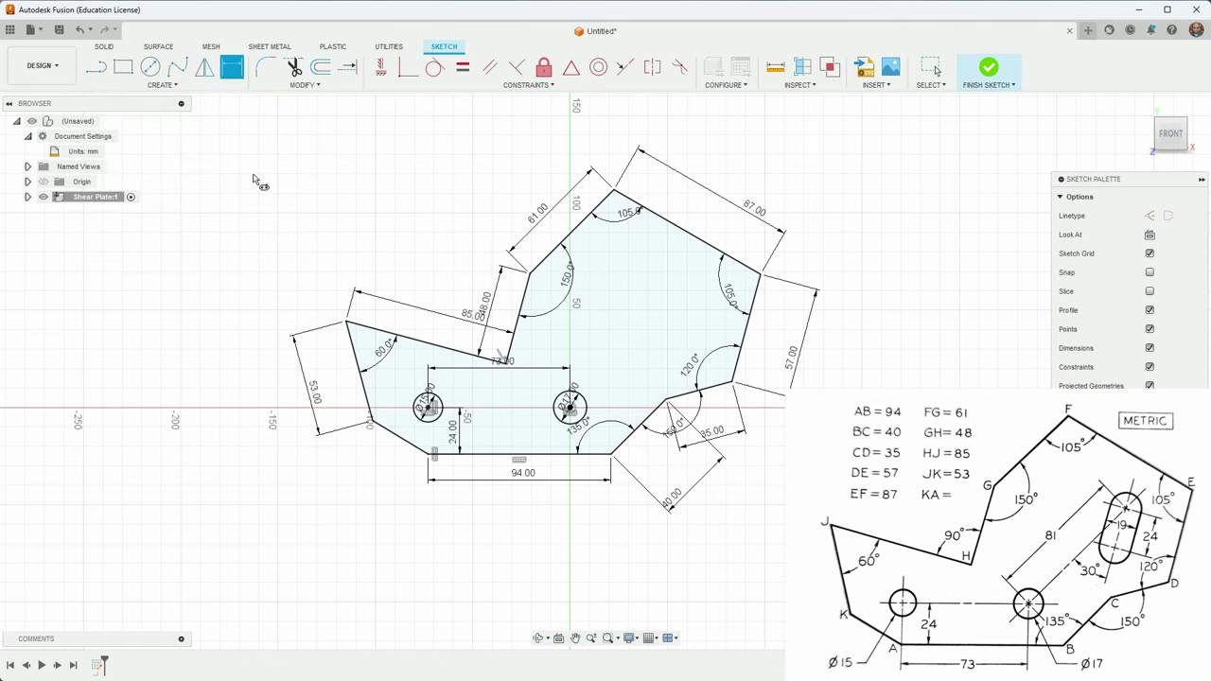
{"action": "left_click", "coordinate": [690, 284]}
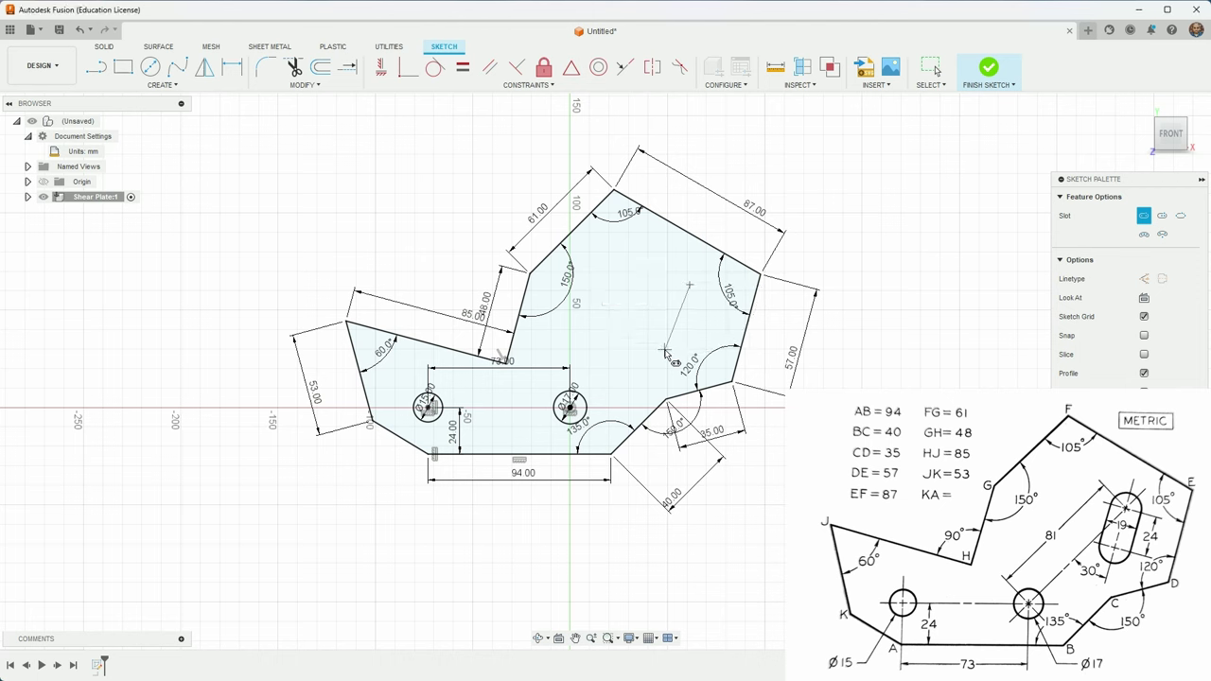
{"action": "left_click", "coordinate": [666, 351]}
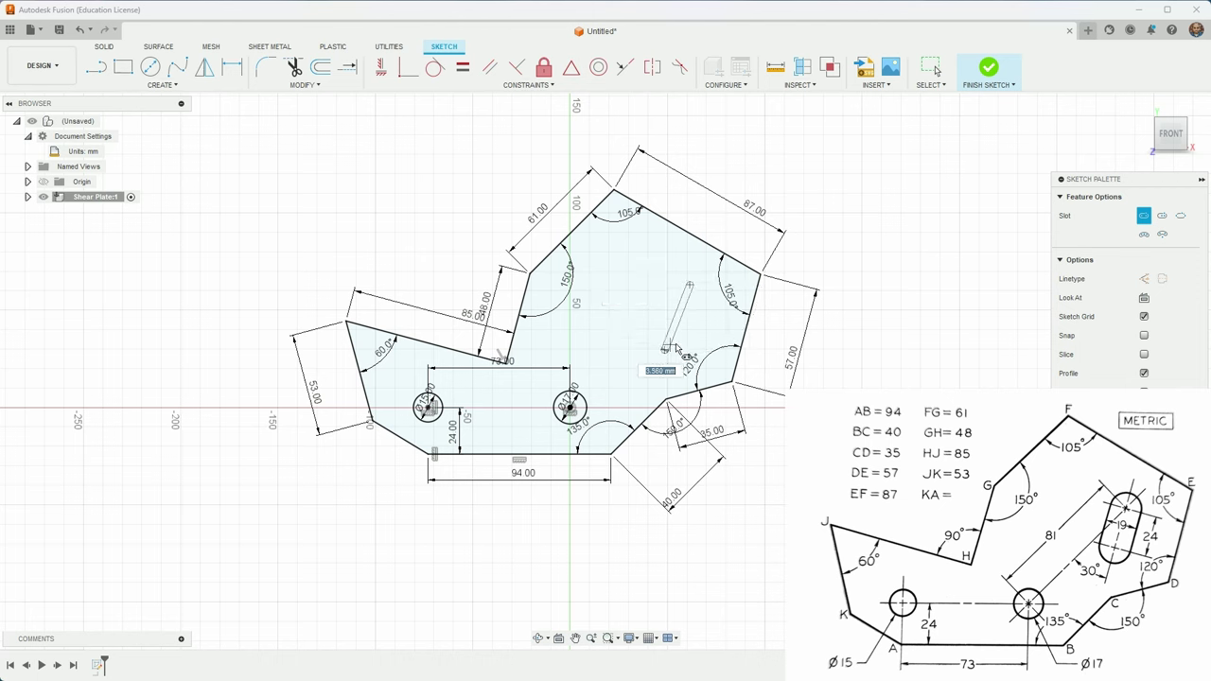
{"action": "left_click", "coordinate": [711, 308]}
{"action": "key", "text": "d"}
{"action": "left_click", "coordinate": [698, 270]}
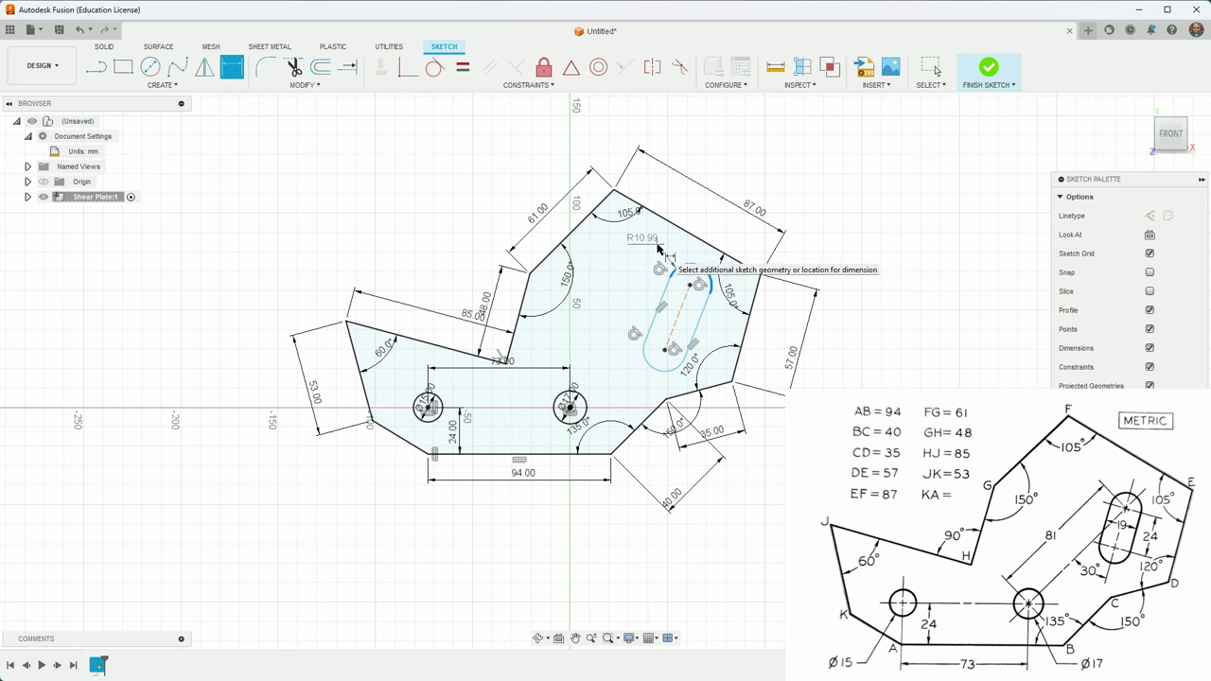
{"action": "key", "text": "Escape"}
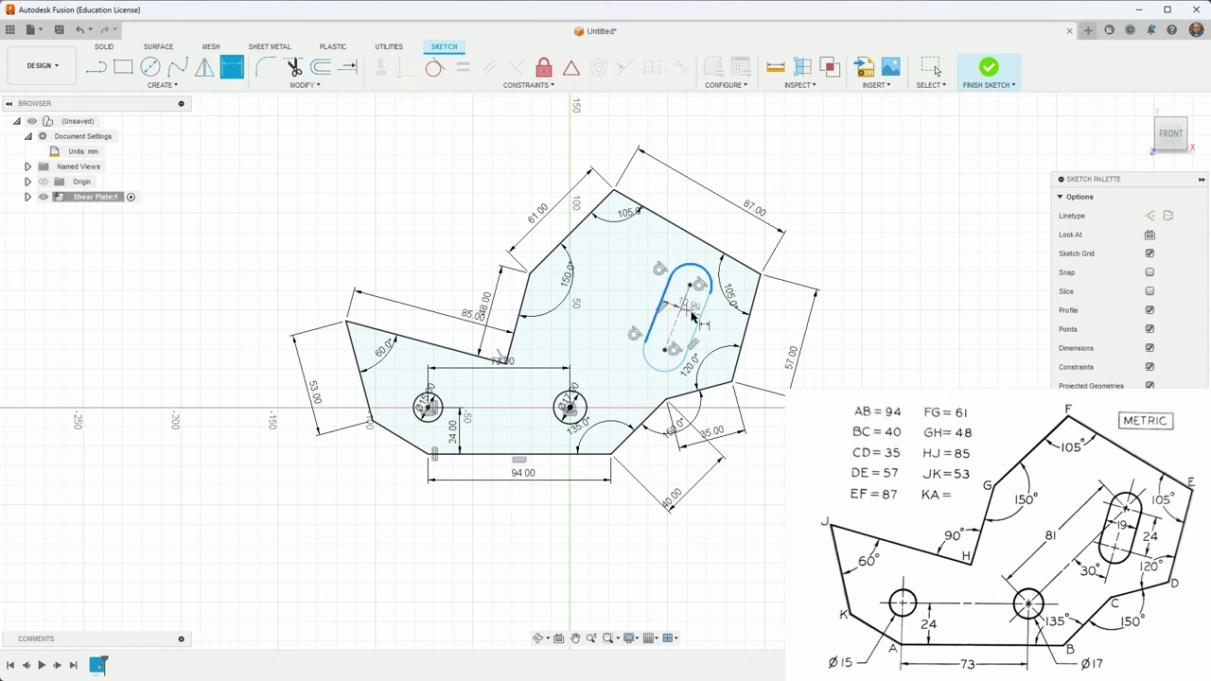
Dimension the slot's width between its two straight sides as 19 mm.
{"action": "left_click", "coordinate": [700, 329]}
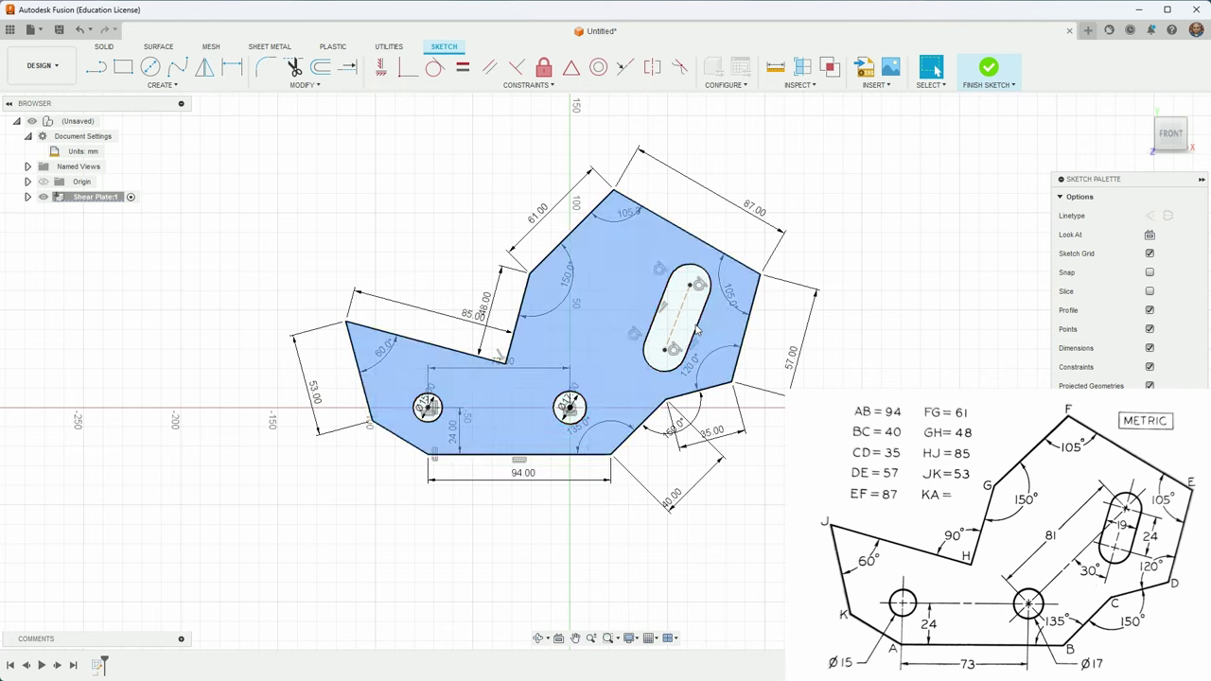
{"action": "left_click", "coordinate": [656, 320], "text": "shift"}
{"action": "key", "text": "d"}
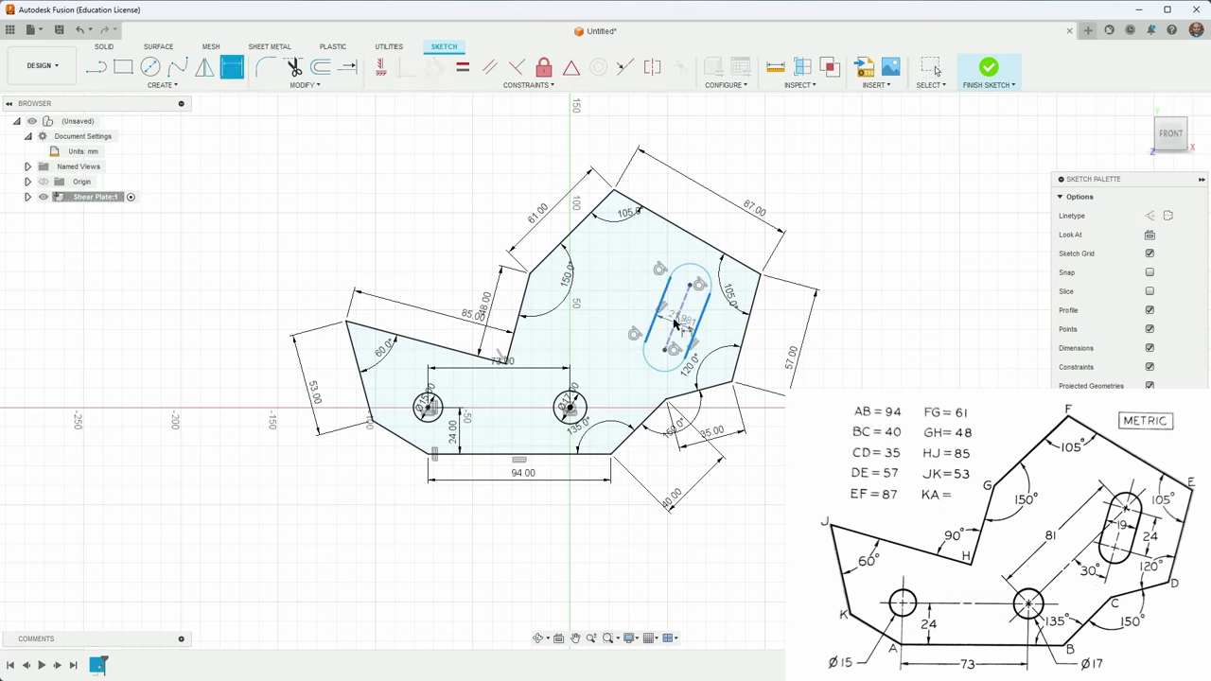
{"action": "left_click", "coordinate": [632, 295]}
{"action": "type", "text": "19"}
{"action": "key", "text": "Return"}
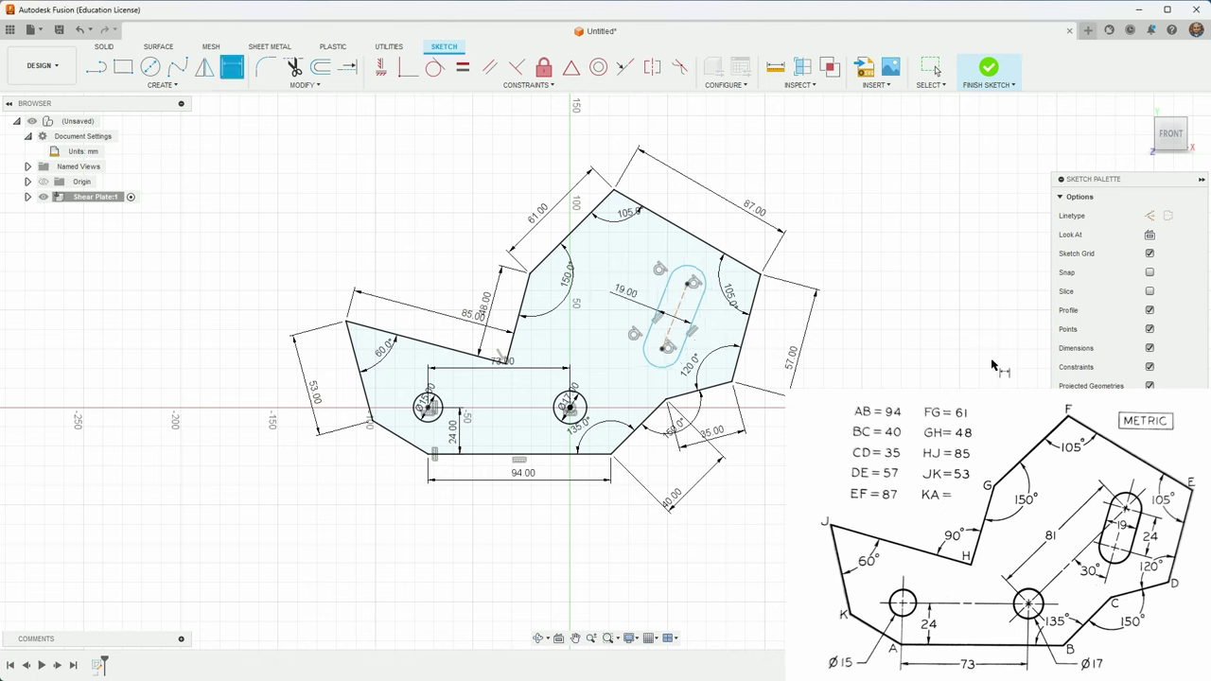
Dimension the distance between the slot's two arc centers as 24 mm.
{"action": "left_click", "coordinate": [690, 286]}
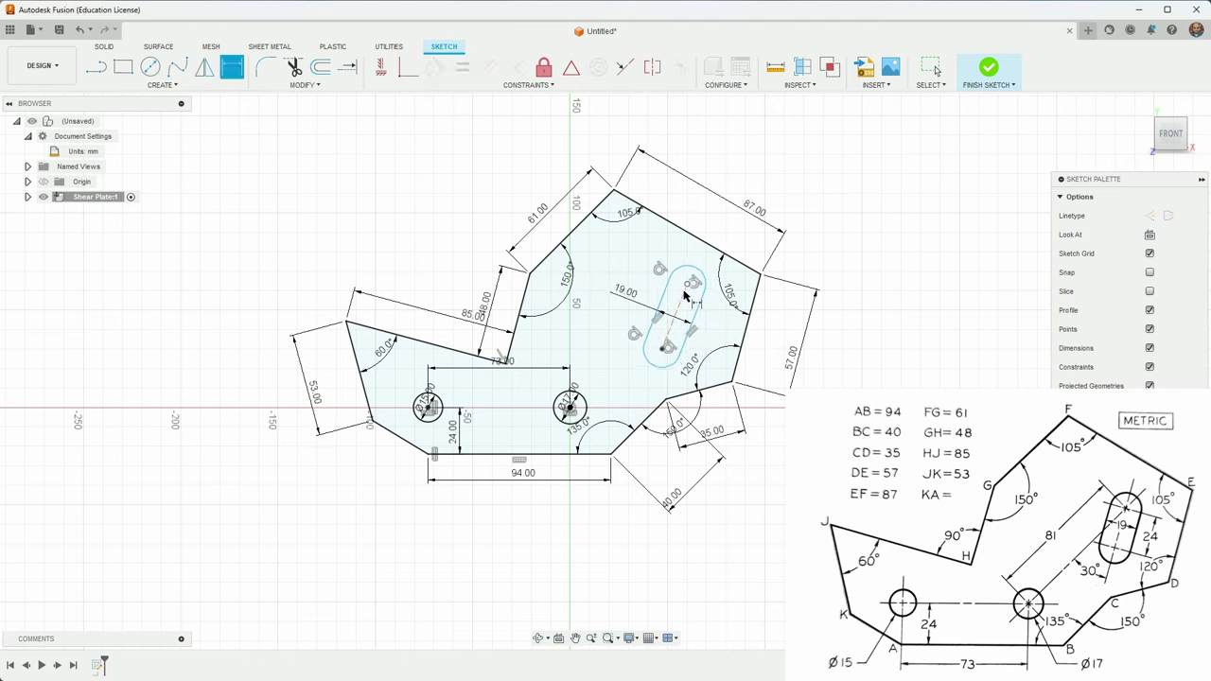
{"action": "key", "text": "d"}
{"action": "left_click", "coordinate": [662, 349]}
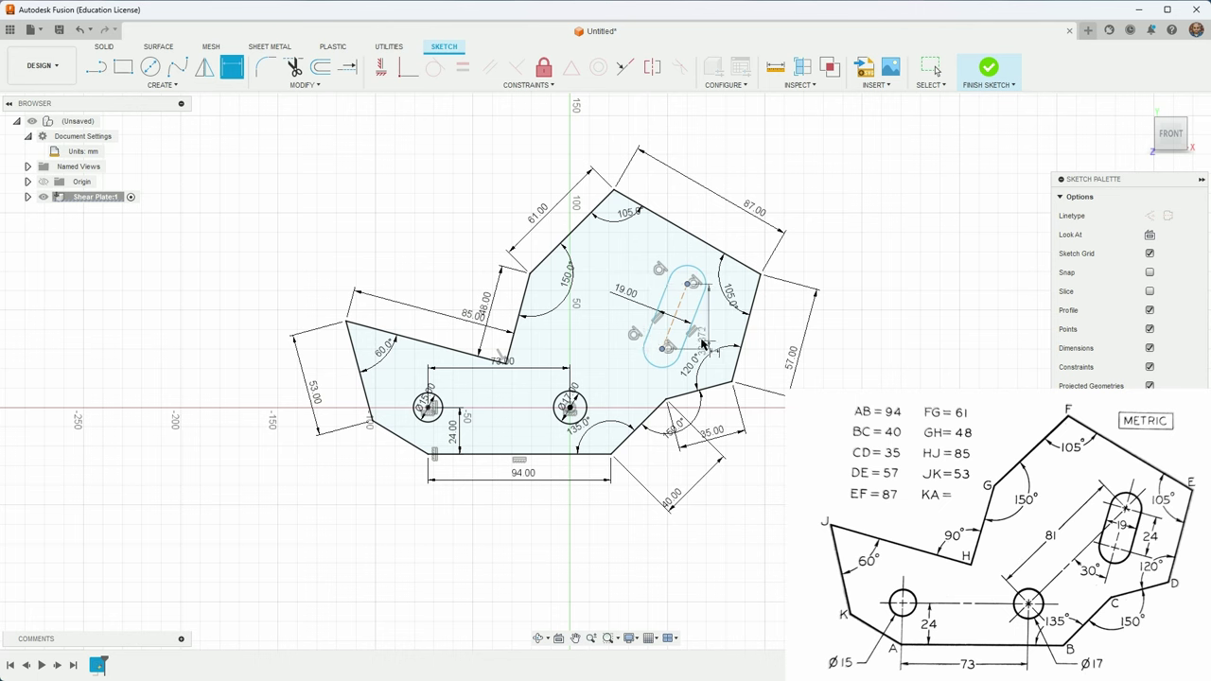
{"action": "left_click", "coordinate": [700, 350]}
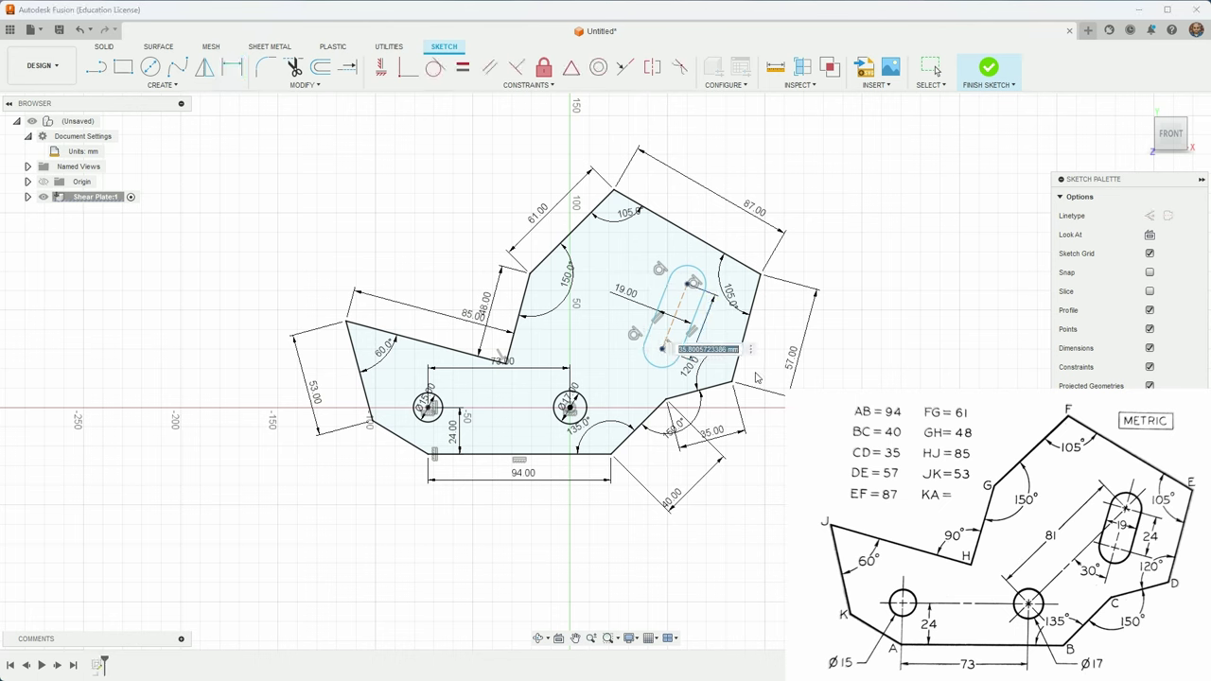
{"action": "type", "text": "24"}
{"action": "key", "text": "Return"}
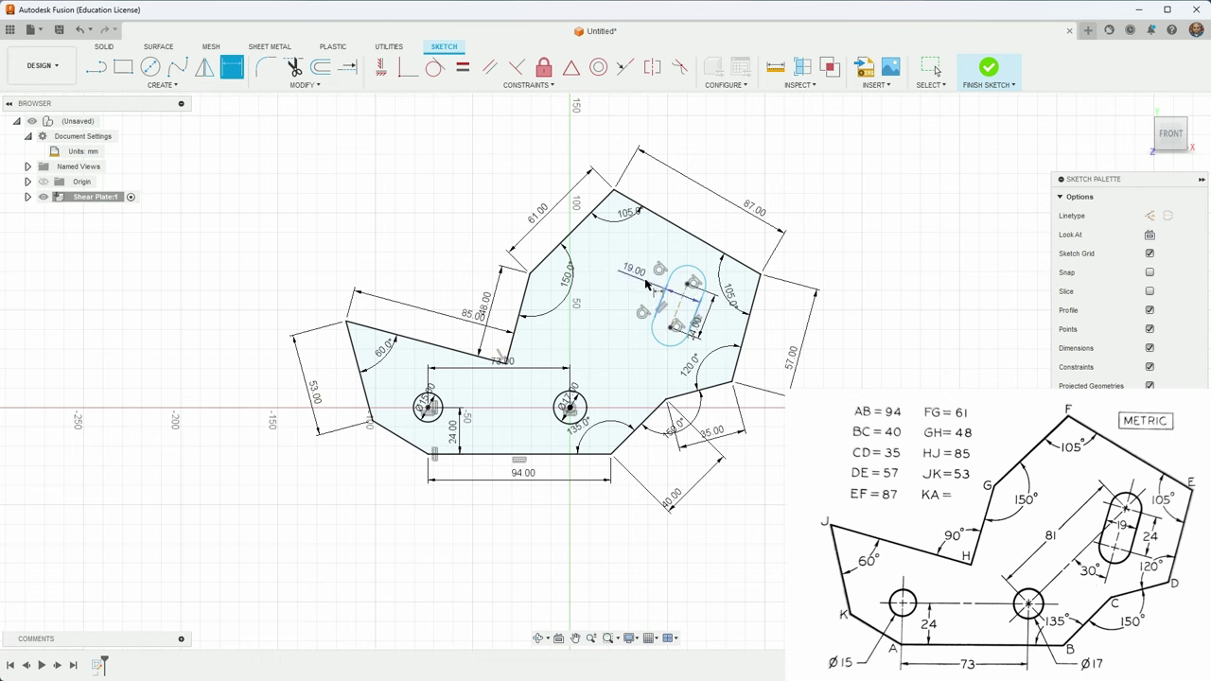
{"action": "left_click", "coordinate": [668, 341]}
{"action": "key", "text": "Escape"}
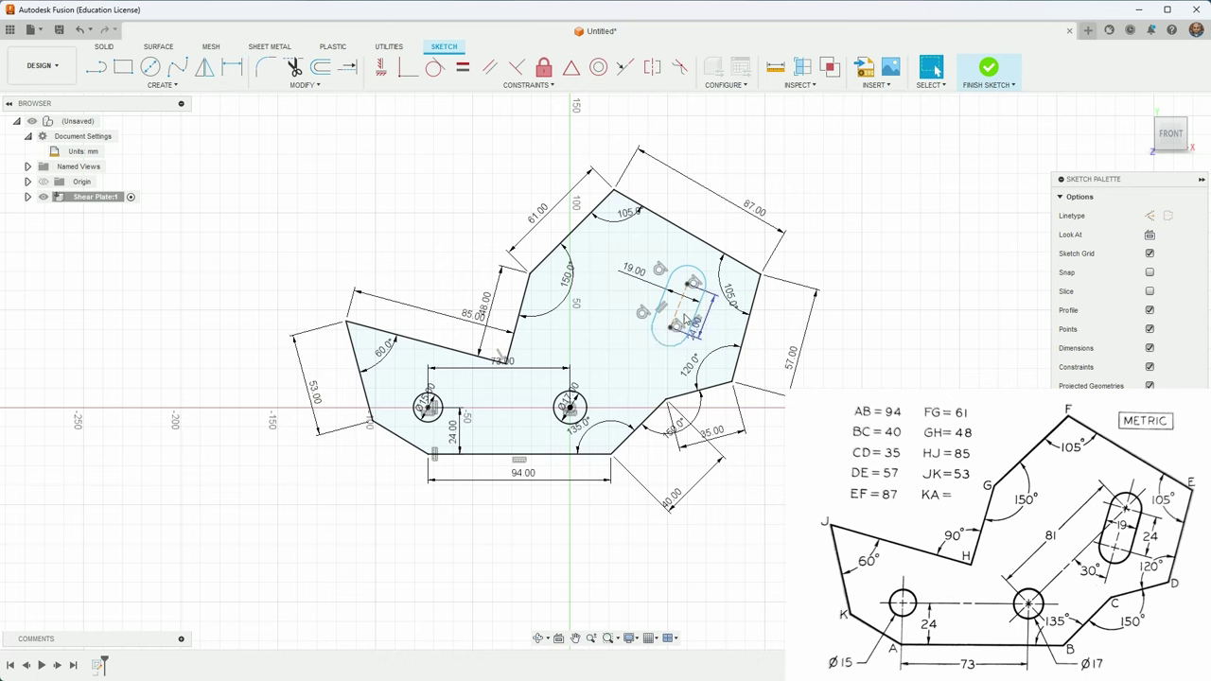
{"action": "left_click", "coordinate": [678, 323]}
{"action": "left_click", "coordinate": [691, 284]}
{"action": "key", "text": "Escape"}
{"action": "double_click", "coordinate": [678, 319]}
{"action": "left_click", "coordinate": [729, 335]}
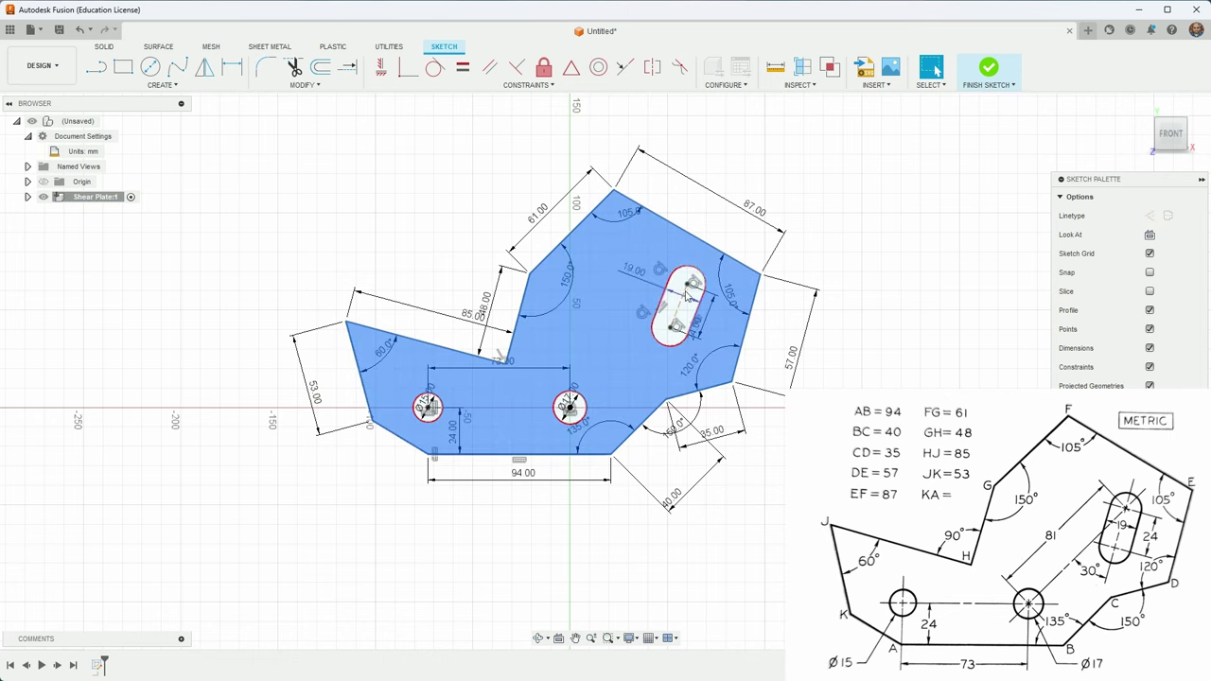
{"action": "left_click", "coordinate": [460, 198]}
{"action": "left_click", "coordinate": [653, 213]}
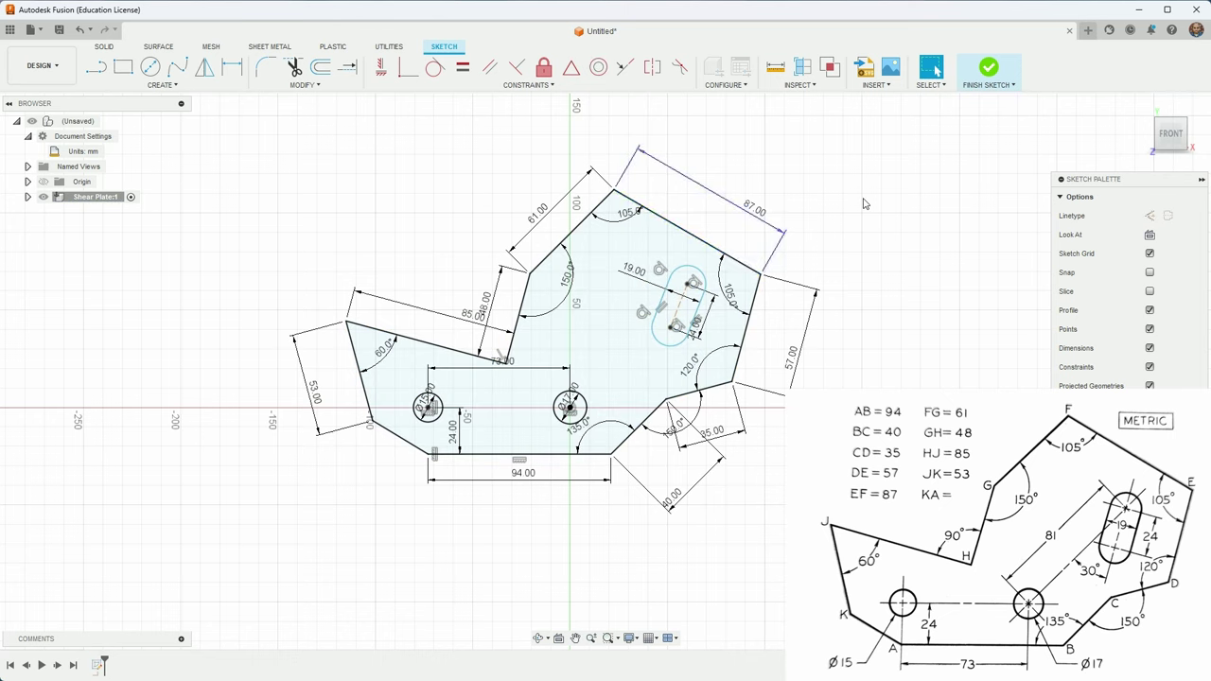
Draw a construction line from the slot's upper arc center to the center of the 17 mm hole.
{"action": "key", "text": "l"}
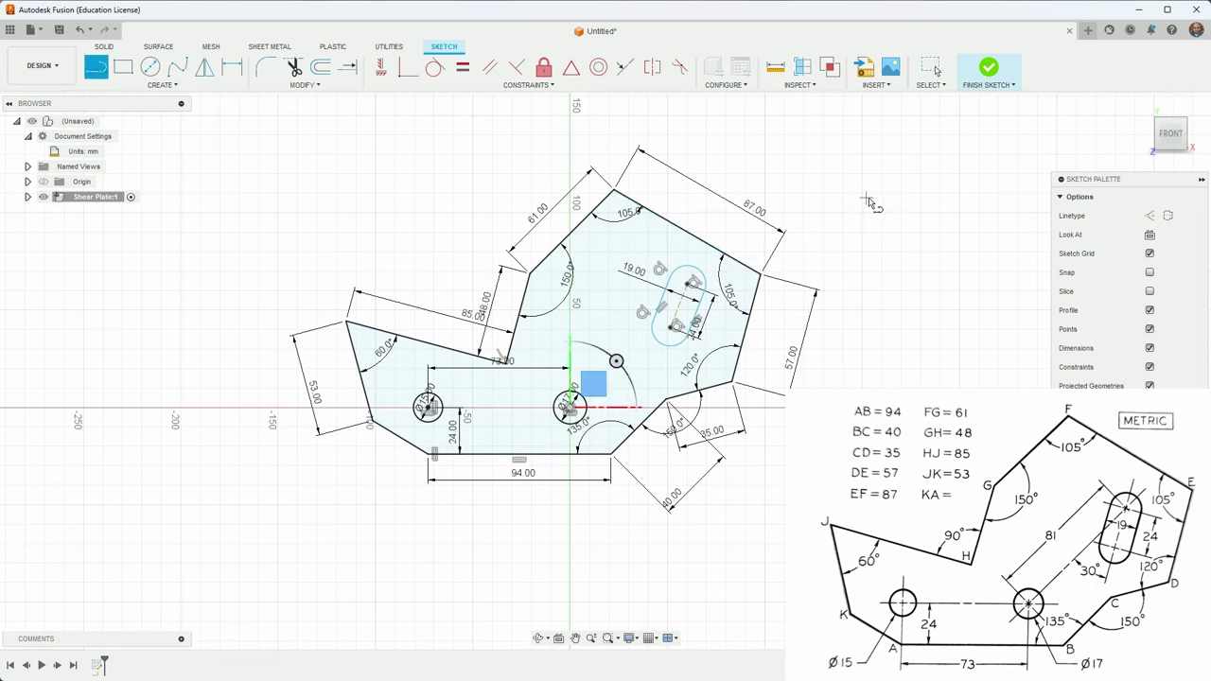
{"action": "left_click", "coordinate": [1151, 216]}
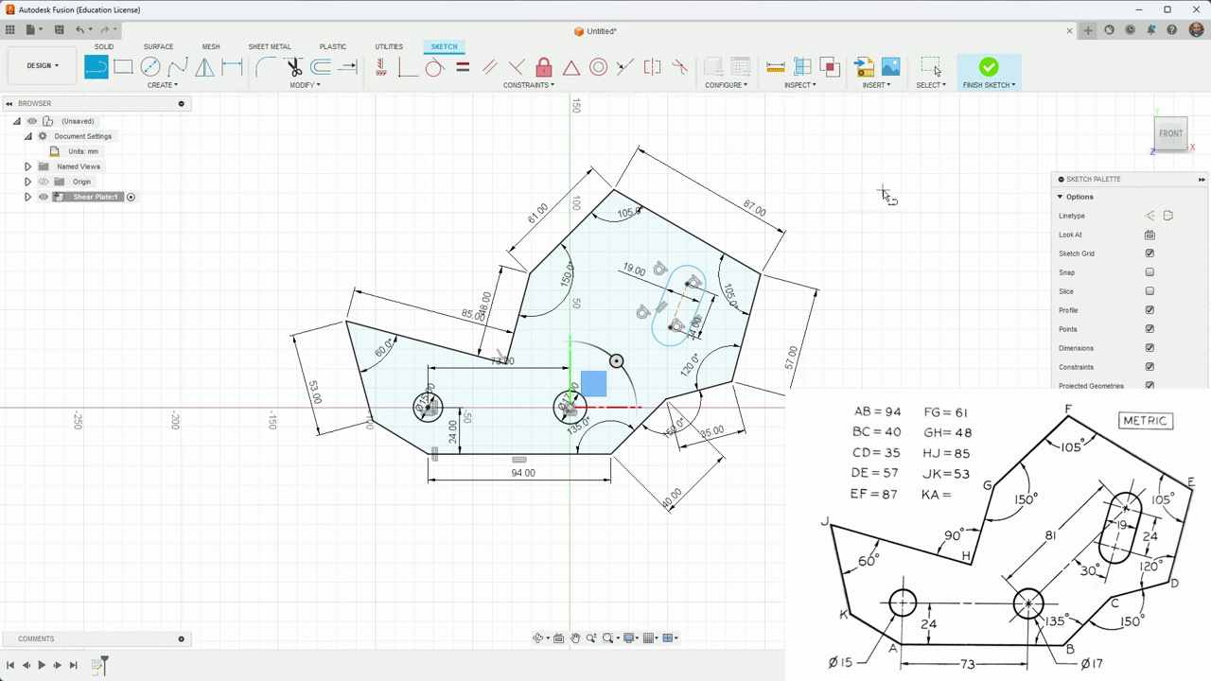
{"action": "key", "text": "x"}
{"action": "left_click", "coordinate": [695, 282]}
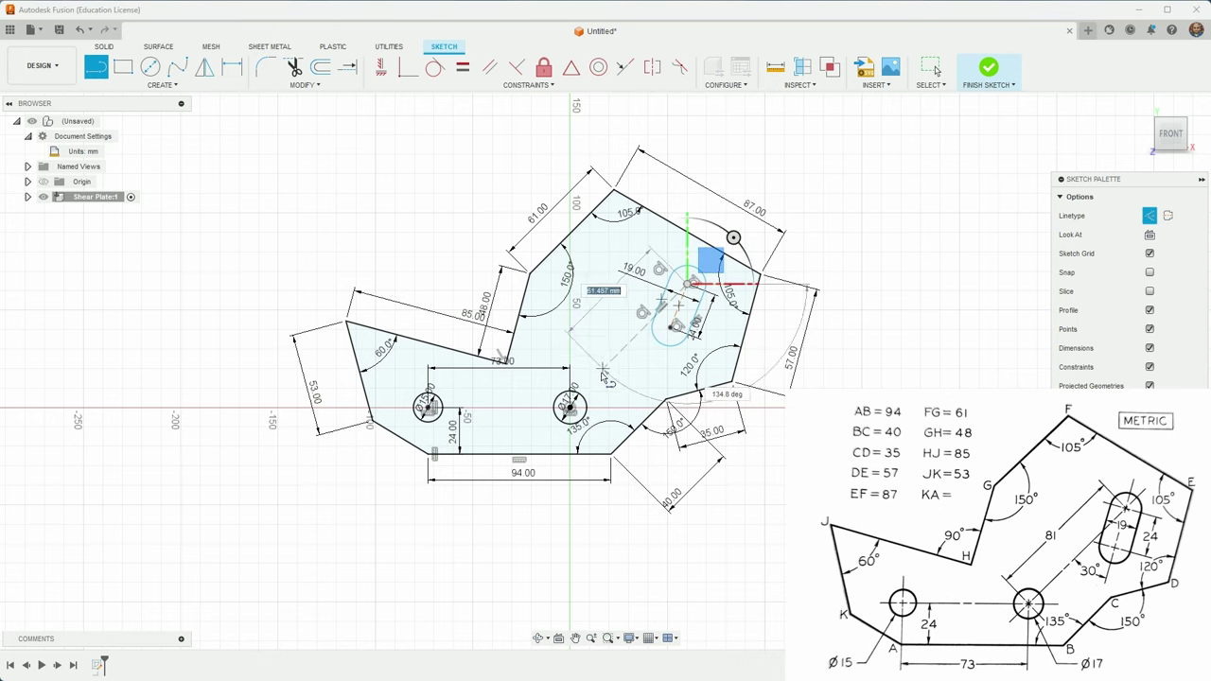
{"action": "left_click", "coordinate": [569, 407]}
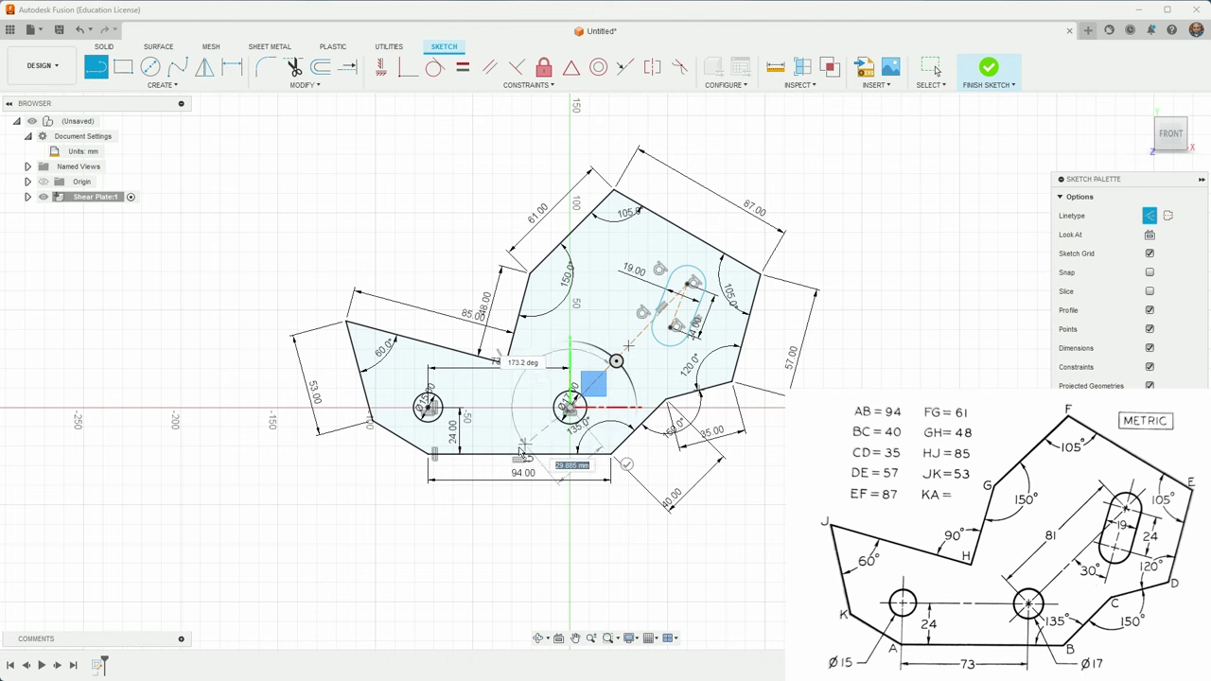
{"action": "key", "text": "Escape"}
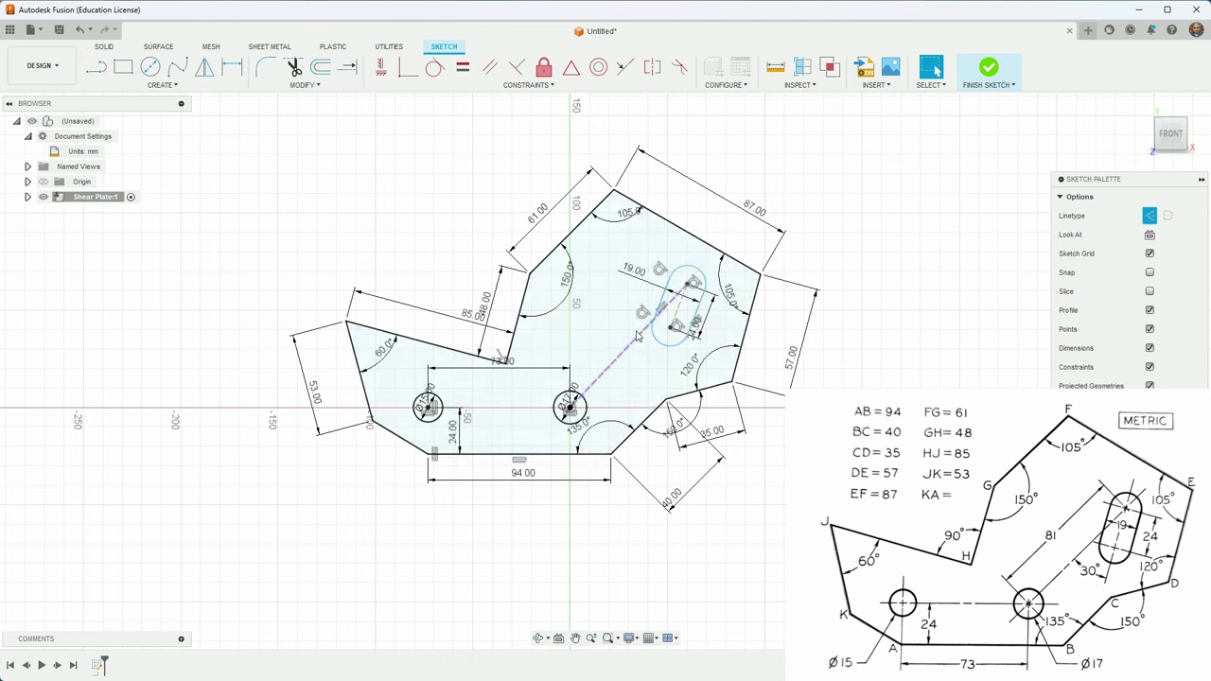
Dimension the angle between the construction line and the slot's centerline as 30 degrees.
{"action": "left_click", "coordinate": [667, 304]}
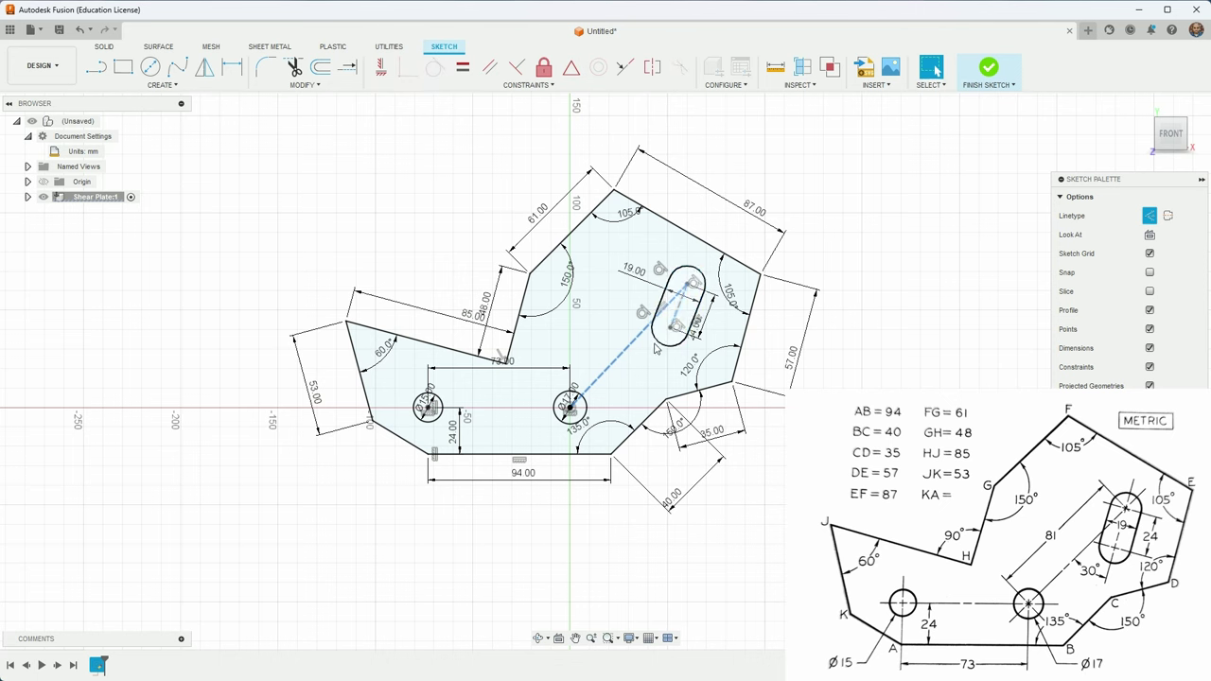
{"action": "key", "text": "d"}
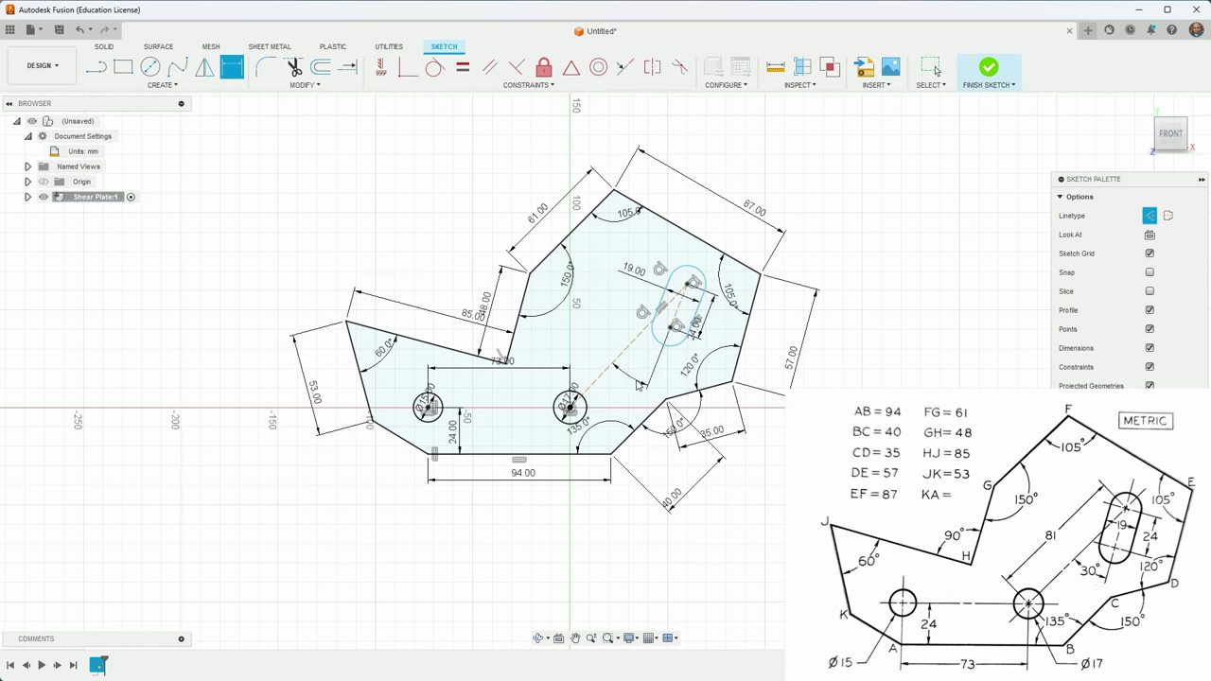
{"action": "left_click", "coordinate": [635, 380]}
{"action": "type", "text": "30"}
{"action": "key", "text": "Return"}
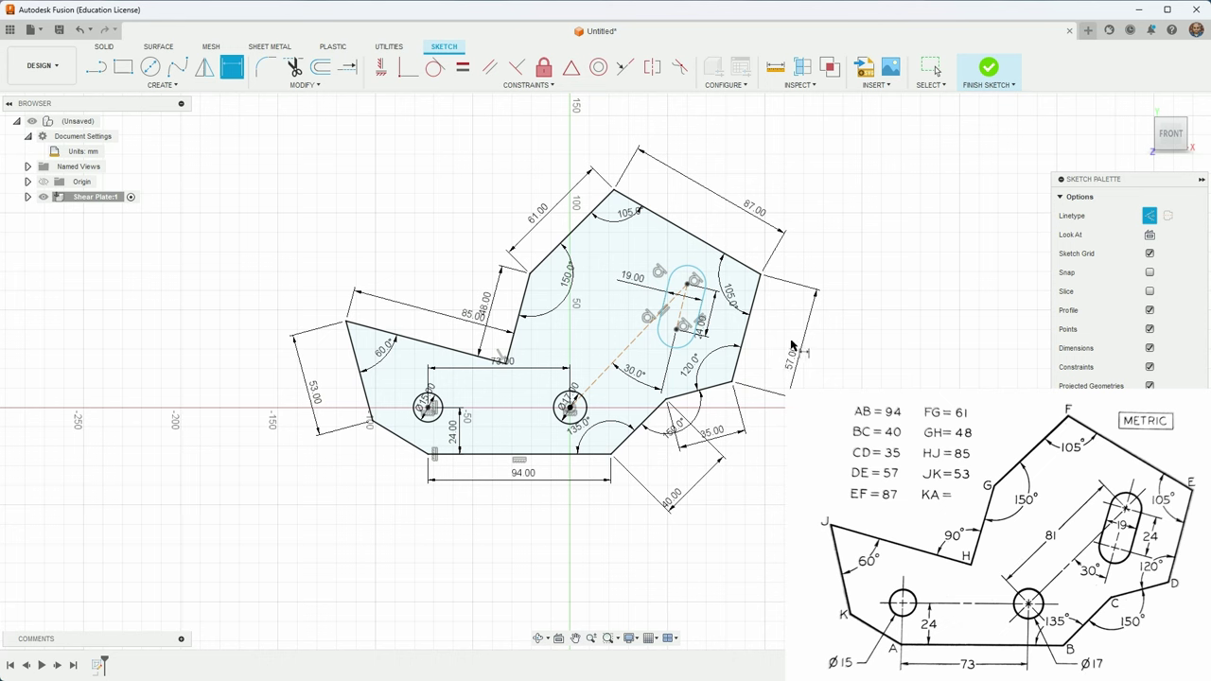
{"action": "key", "text": "Escape"}
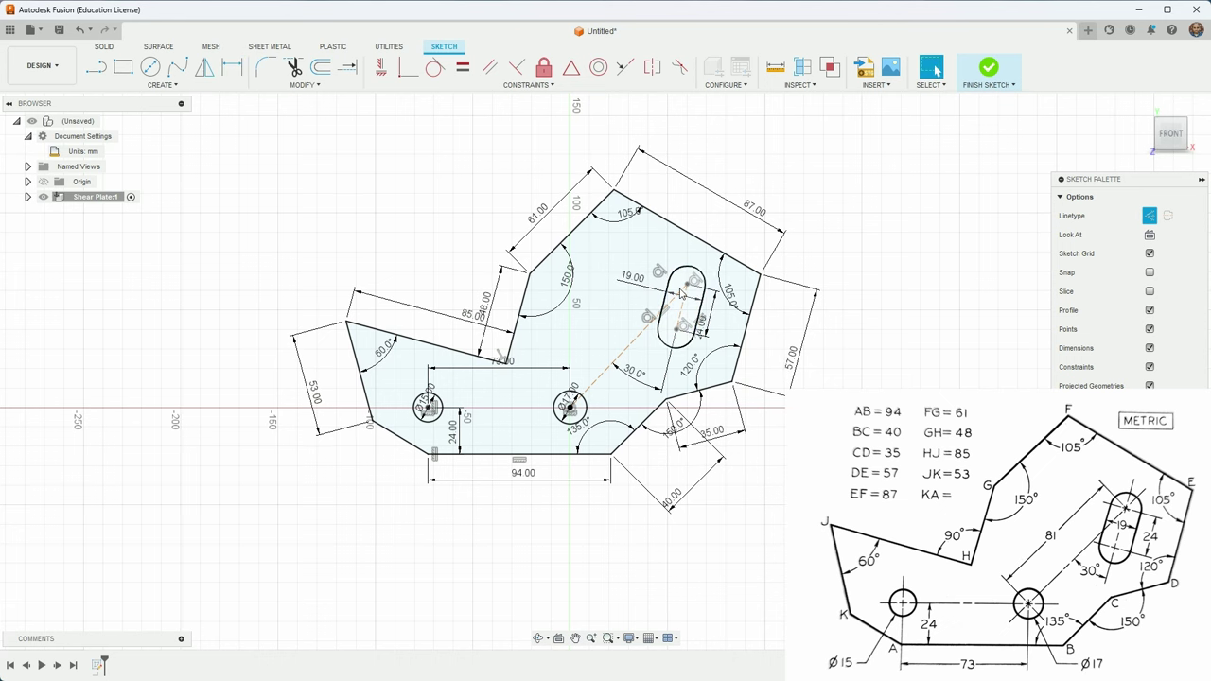
Dimension the construction line between the 17 mm hole and the slot's upper center as 81 mm.
{"action": "left_click", "coordinate": [681, 294]}
{"action": "key", "text": "d"}
{"action": "left_click", "coordinate": [627, 350]}
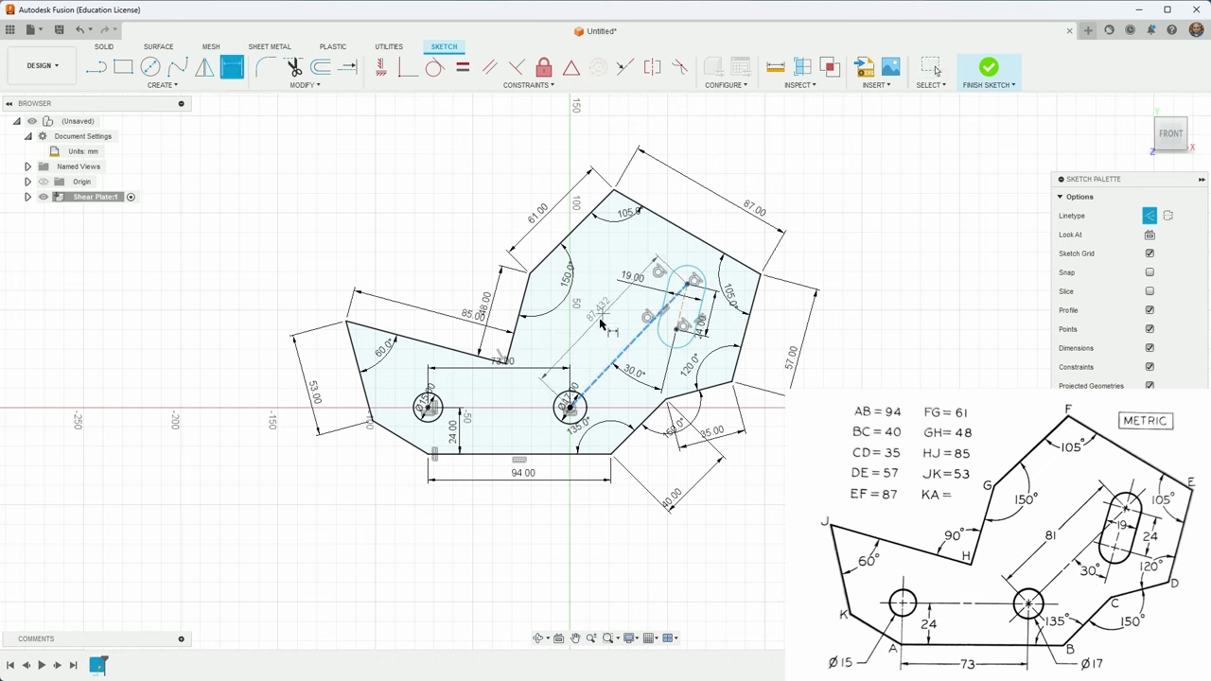
{"action": "left_click", "coordinate": [618, 323]}
{"action": "type", "text": "81"}
{"action": "key", "text": "Return"}
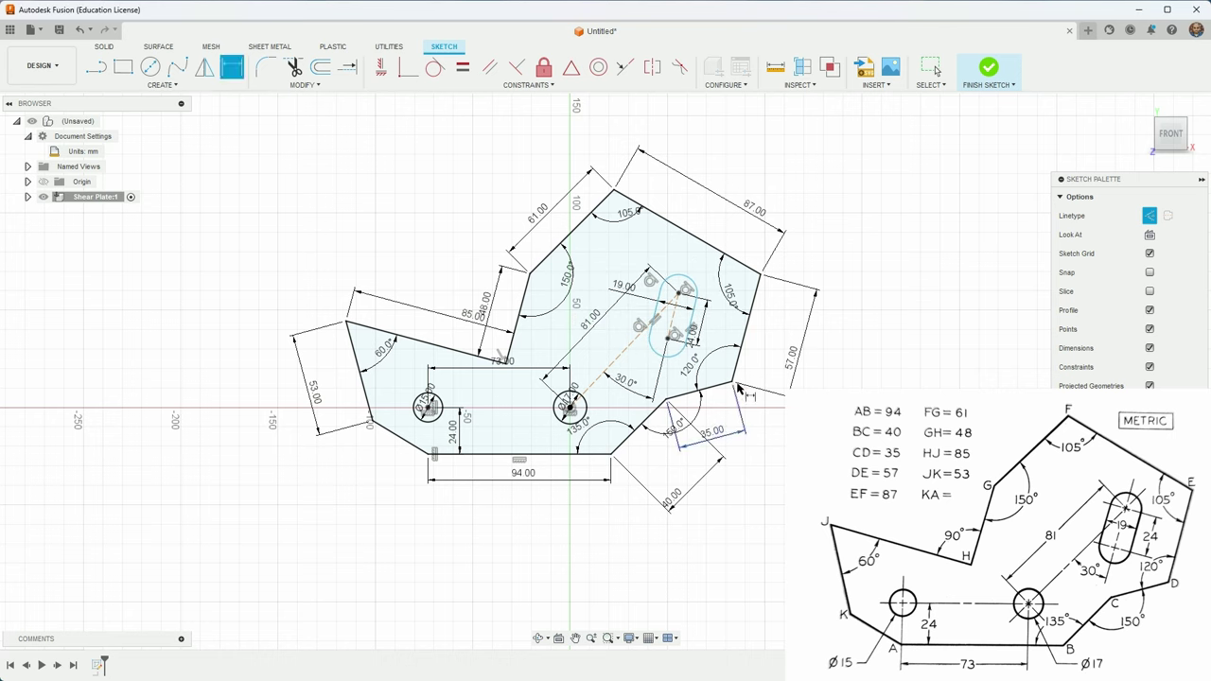
{"action": "key", "text": "Escape"}
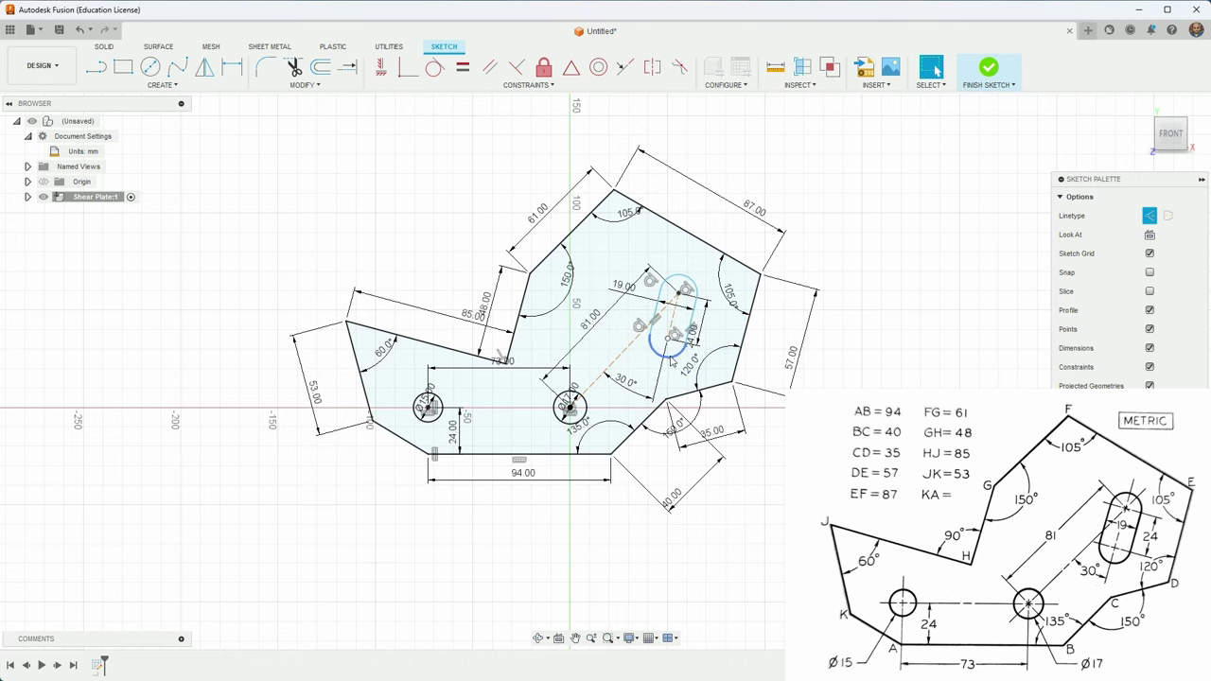
Move the slot by its lower arc to test its remaining freedom.
{"action": "left_click", "coordinate": [673, 362]}
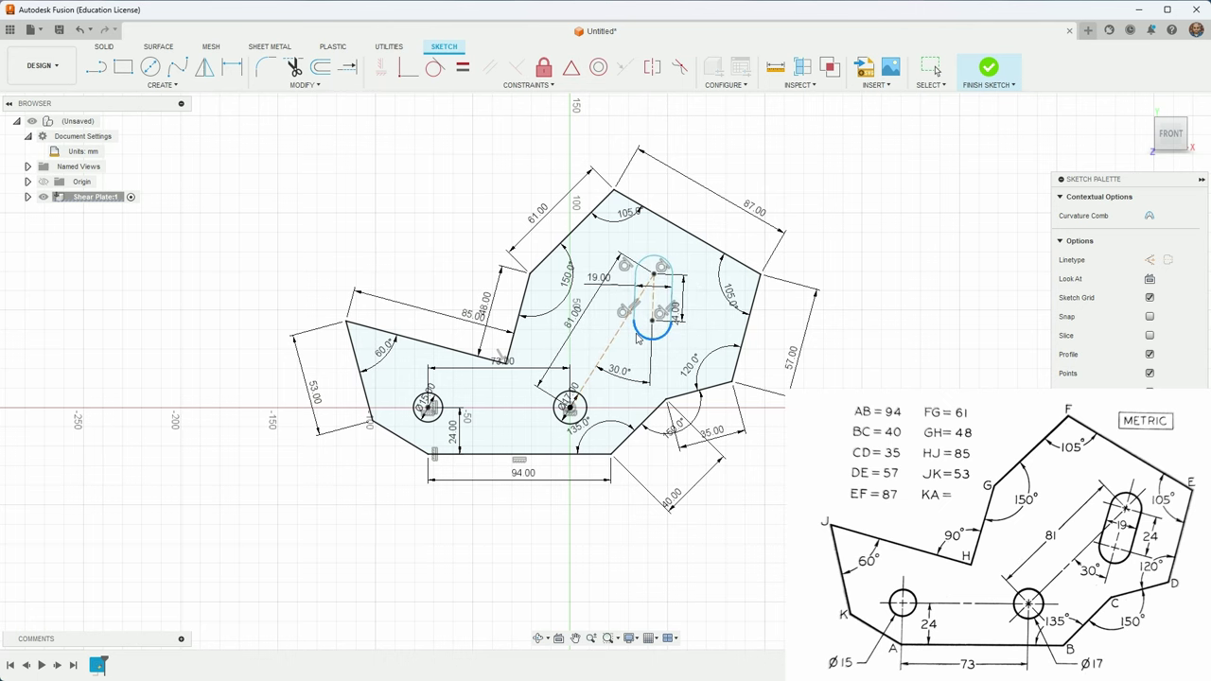
{"action": "mouse_move", "coordinate": [649, 347]}
{"action": "left_mouse_down"}
{"action": "mouse_move", "coordinate": [636, 342]}
{"action": "mouse_move", "coordinate": [653, 349]}
{"action": "left_mouse_up"}
{"action": "key", "text": "Escape"}
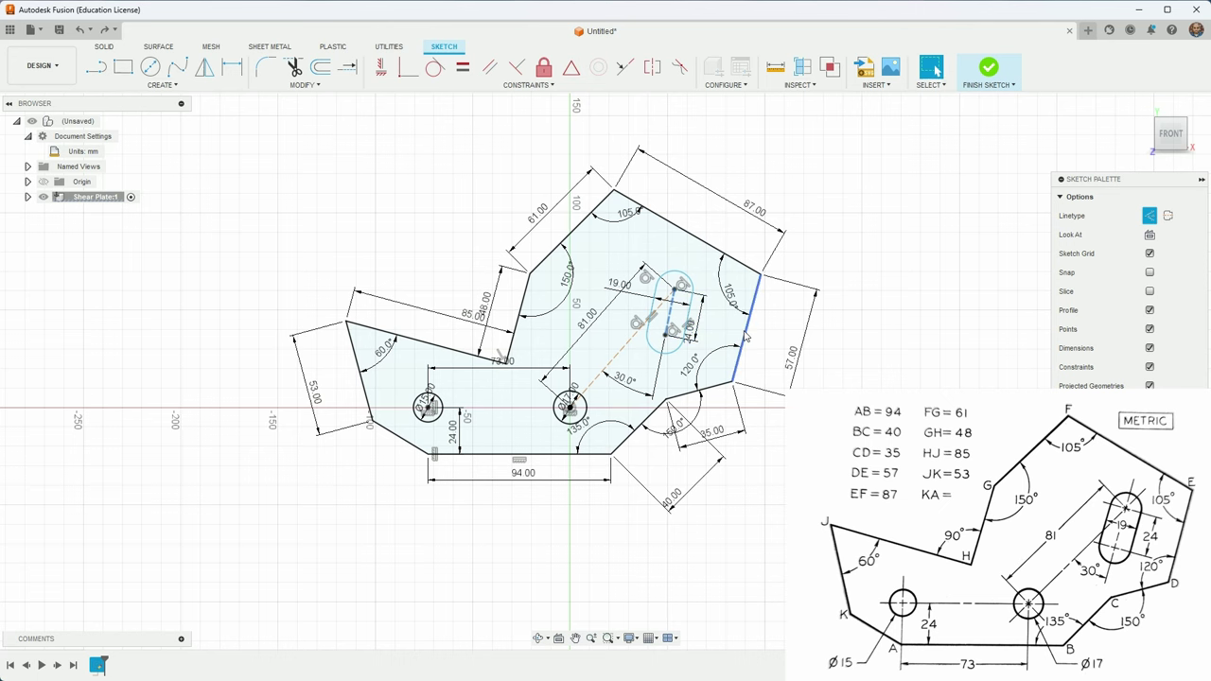
Constrain the slot's centerline parallel to edge DE and finish the sketch.
{"action": "left_click", "coordinate": [746, 337]}
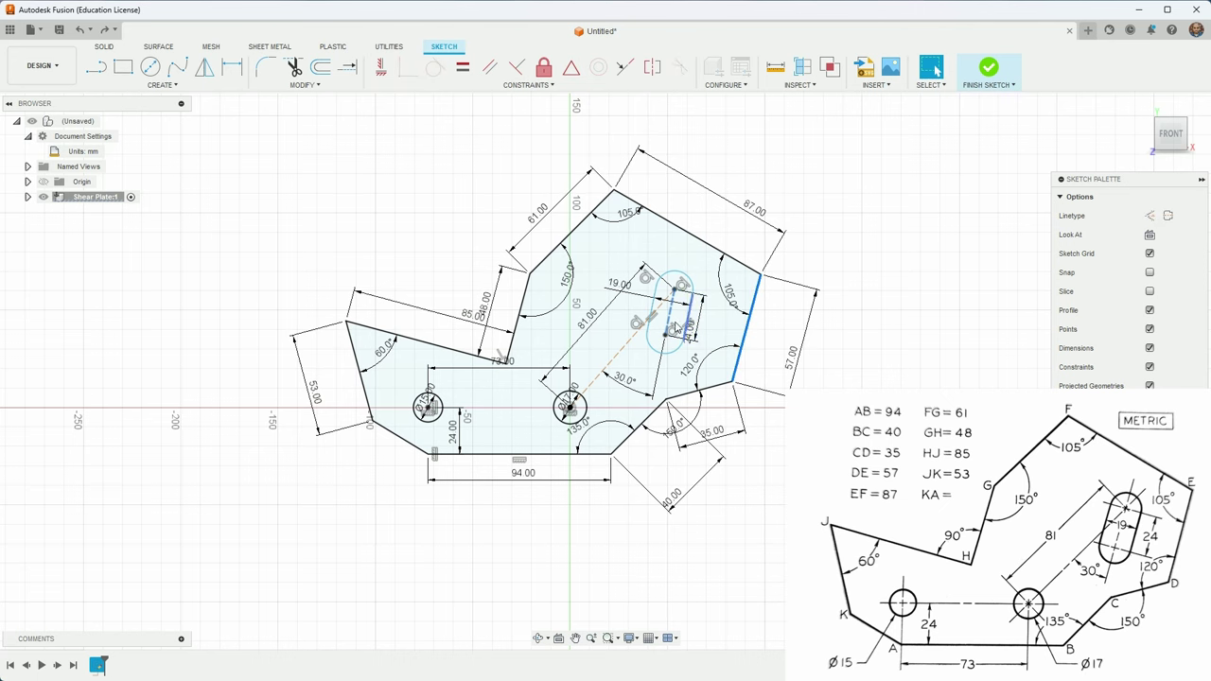
{"action": "left_click", "coordinate": [489, 66]}
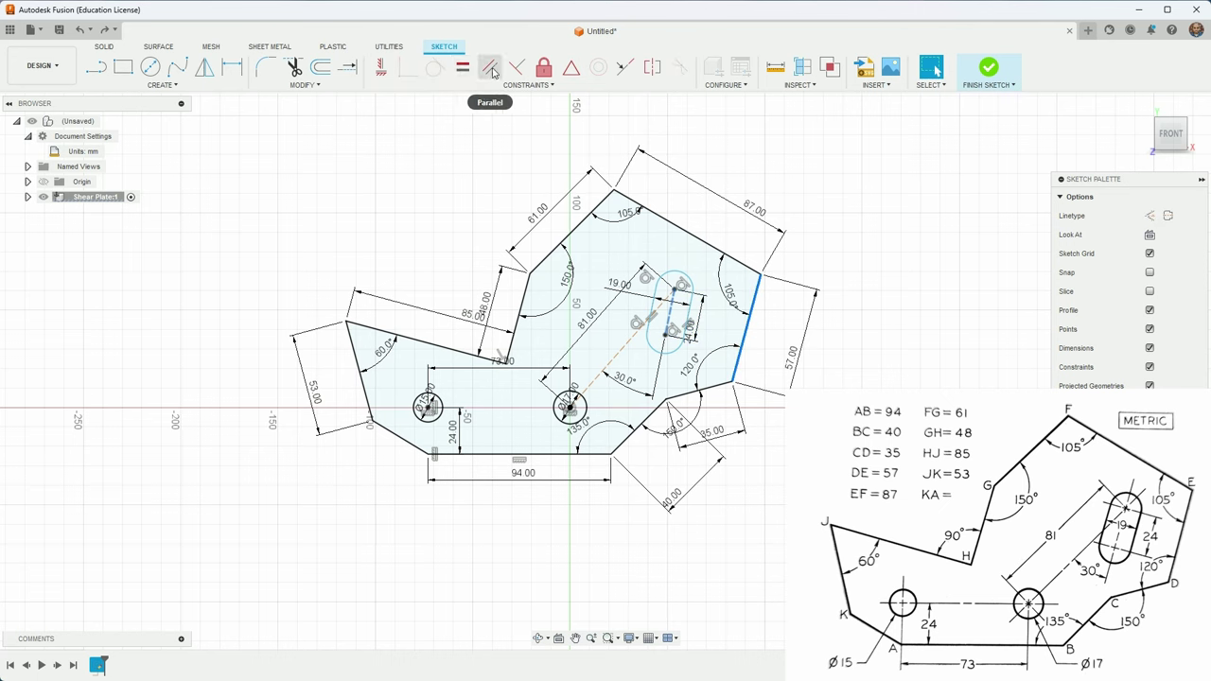
{"action": "left_click", "coordinate": [677, 327]}
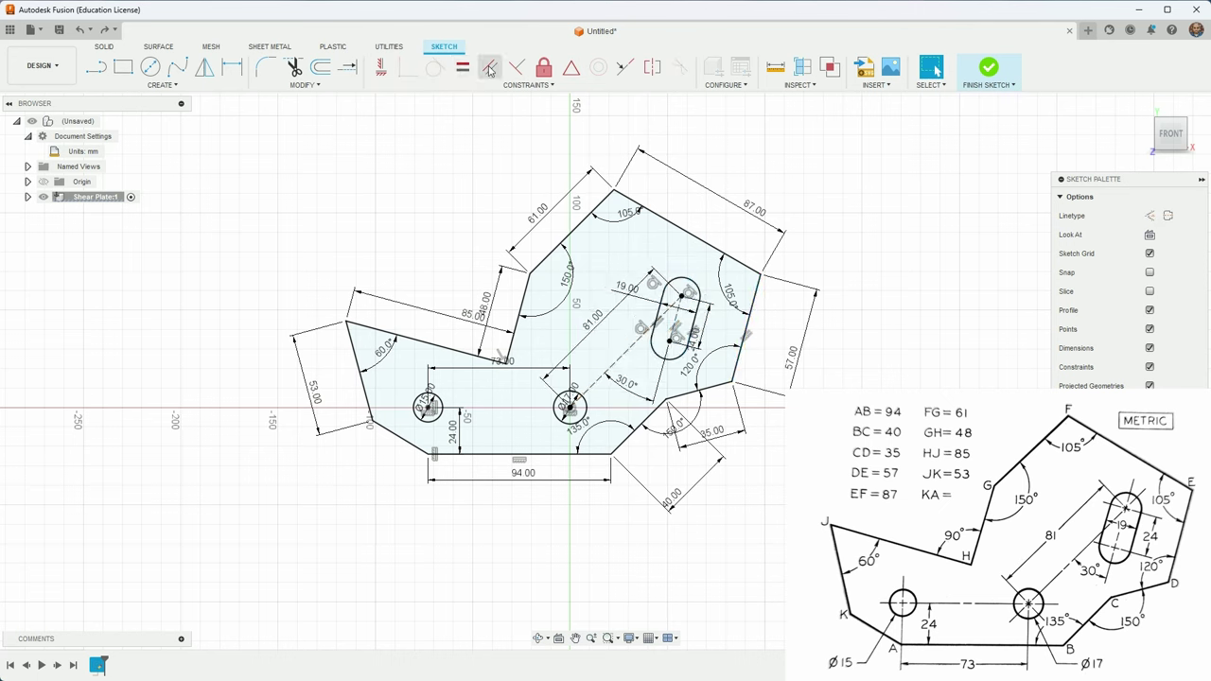
{"action": "left_click", "coordinate": [666, 404]}
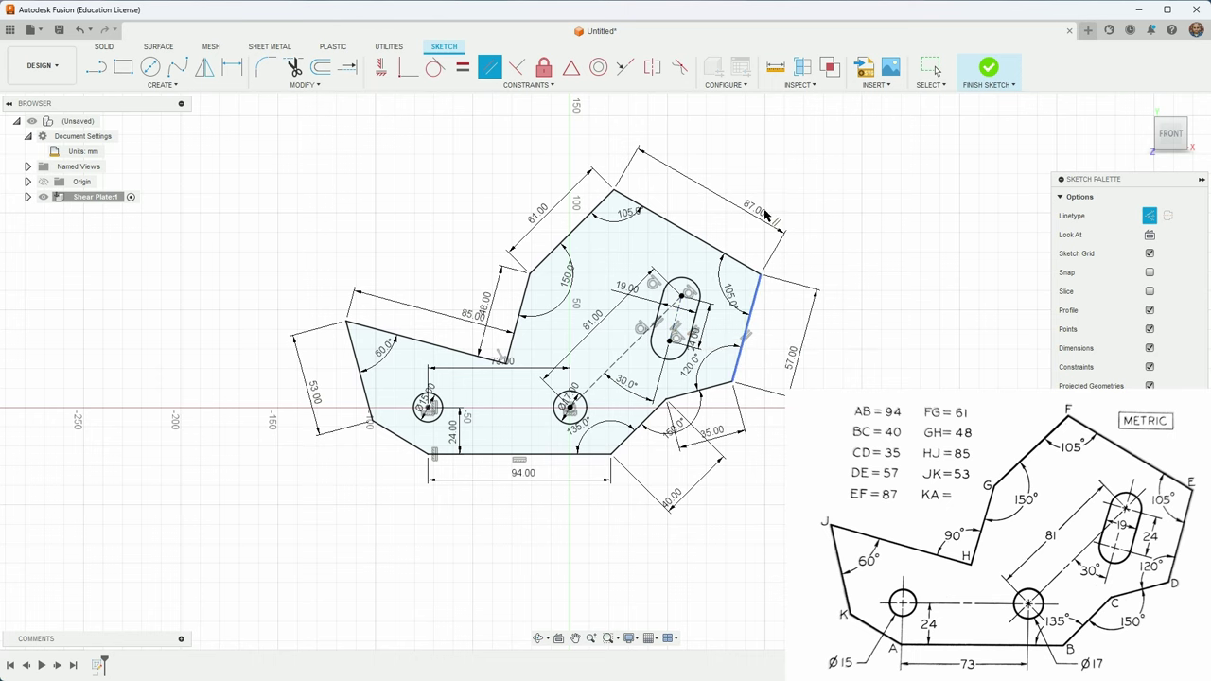
{"action": "left_click", "coordinate": [987, 69]}
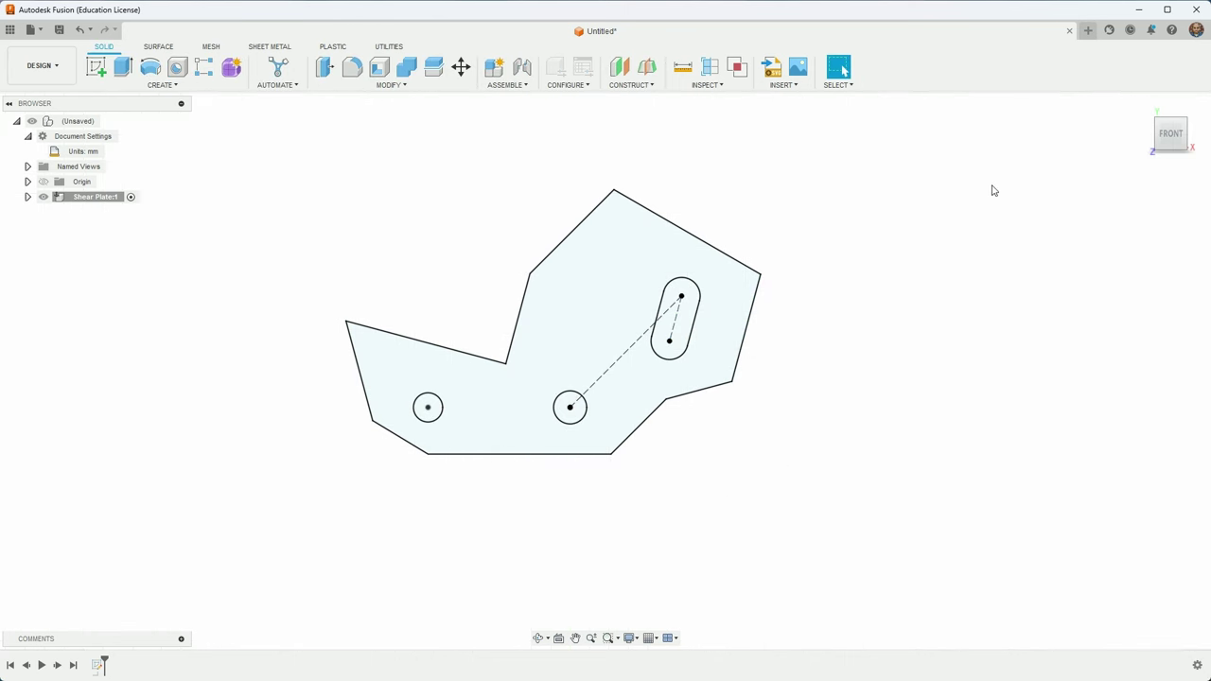
Extrude the plate profile, excluding the two holes and the slot, to one side as a new body.
{"action": "left_click", "coordinate": [1143, 105]}
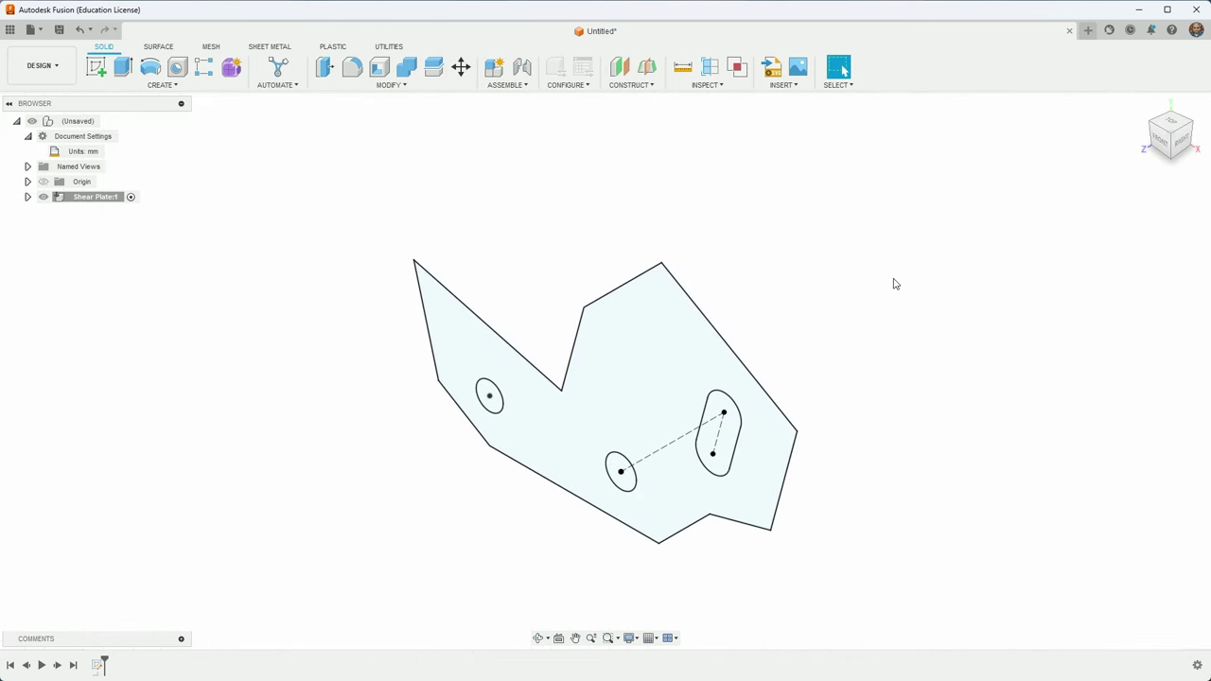
{"action": "key", "text": "e"}
{"action": "left_click", "coordinate": [657, 369]}
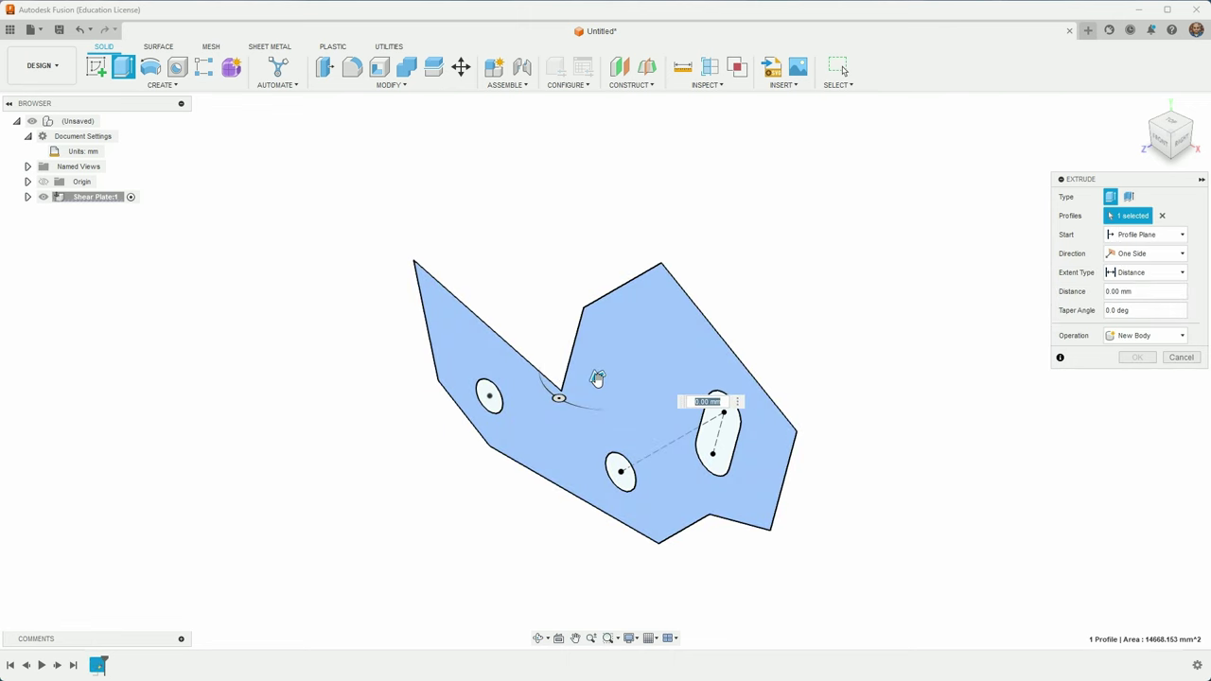
{"action": "left_click", "coordinate": [1144, 357]}
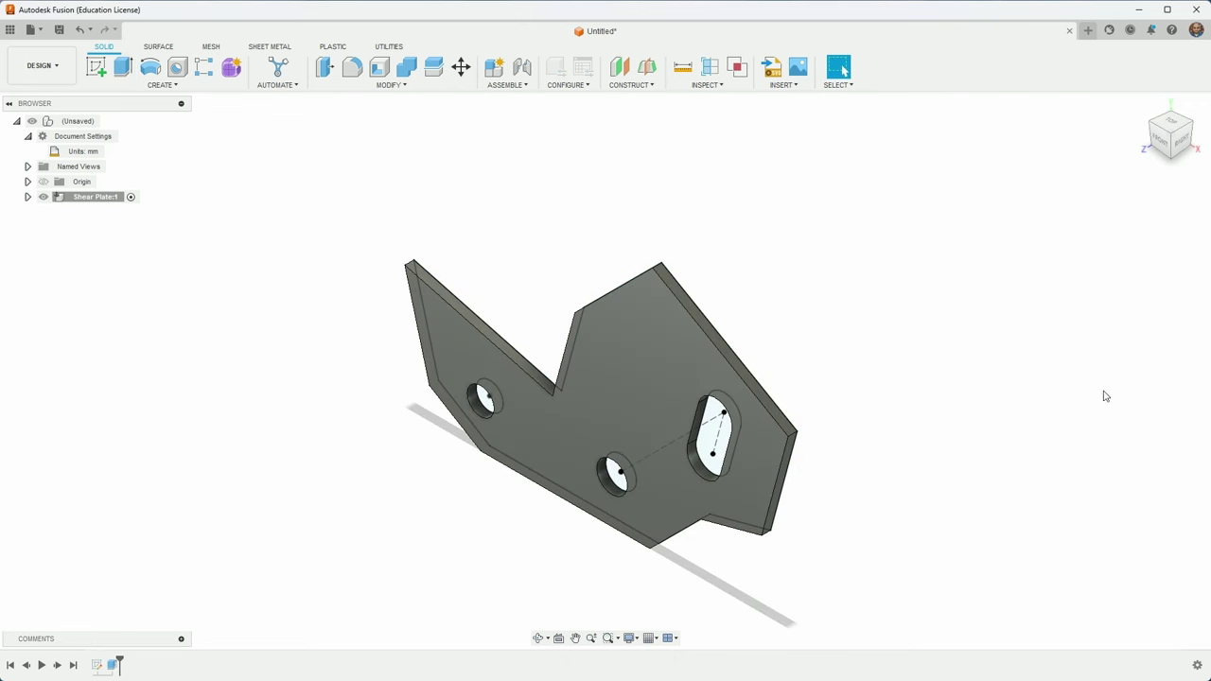